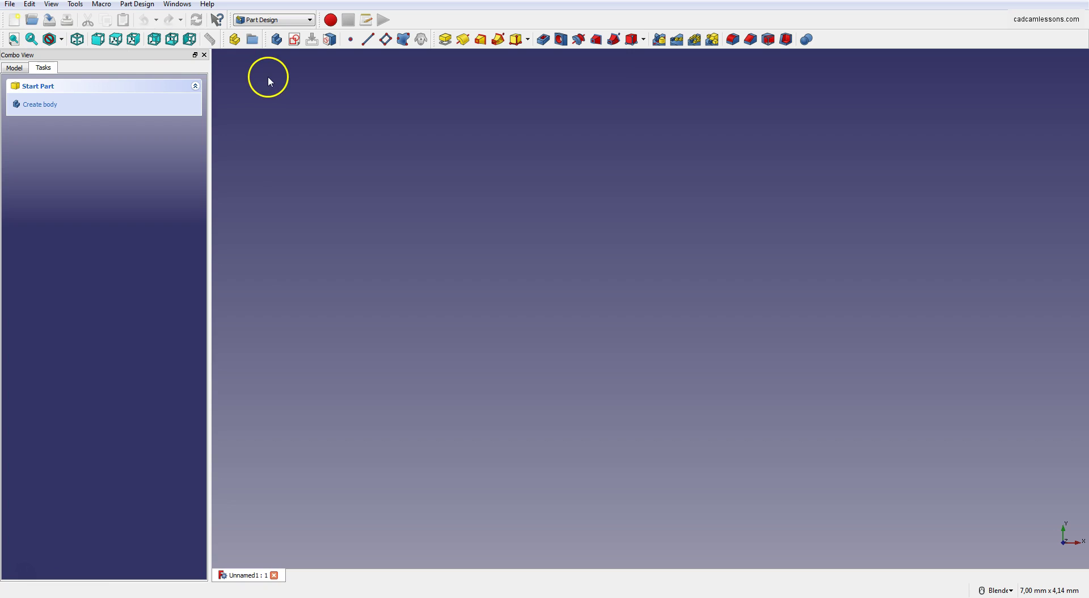
click(276, 22)
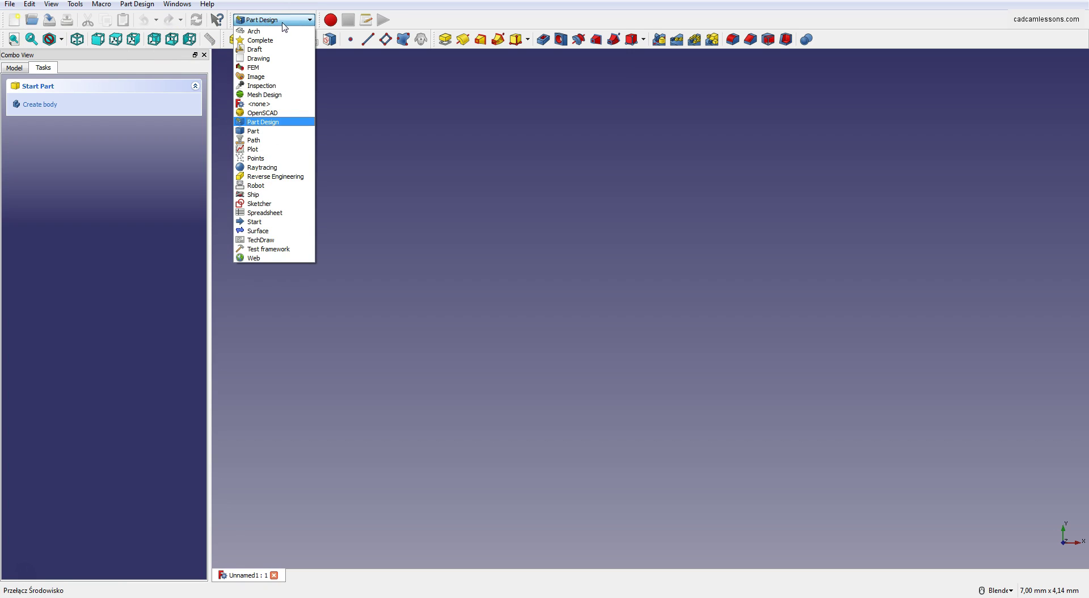
click(285, 22)
click(297, 23)
click(292, 23)
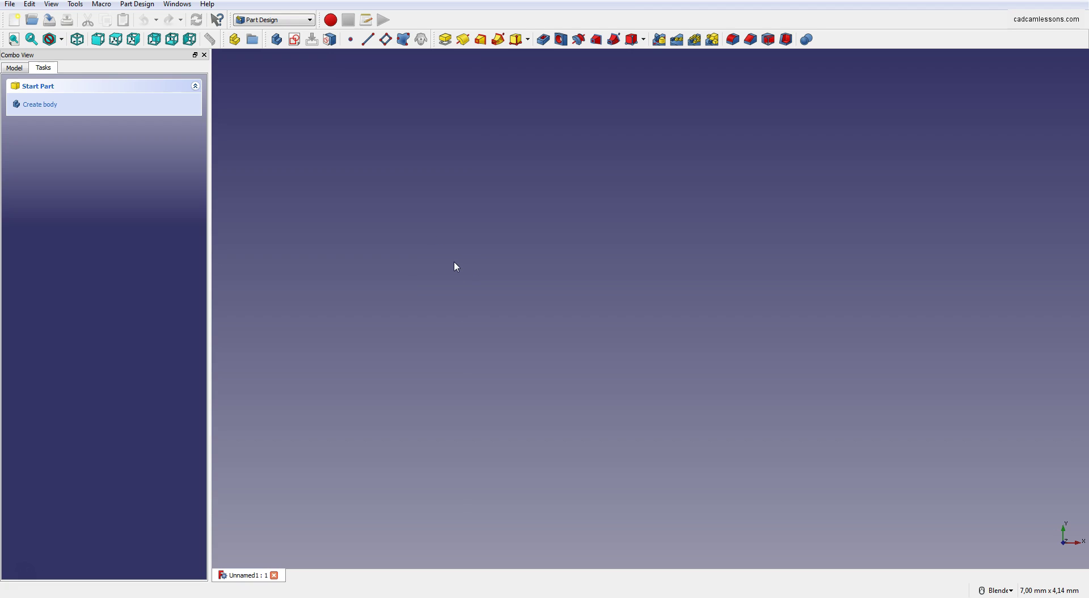
Create a new sketch on the XY plane
click(301, 45)
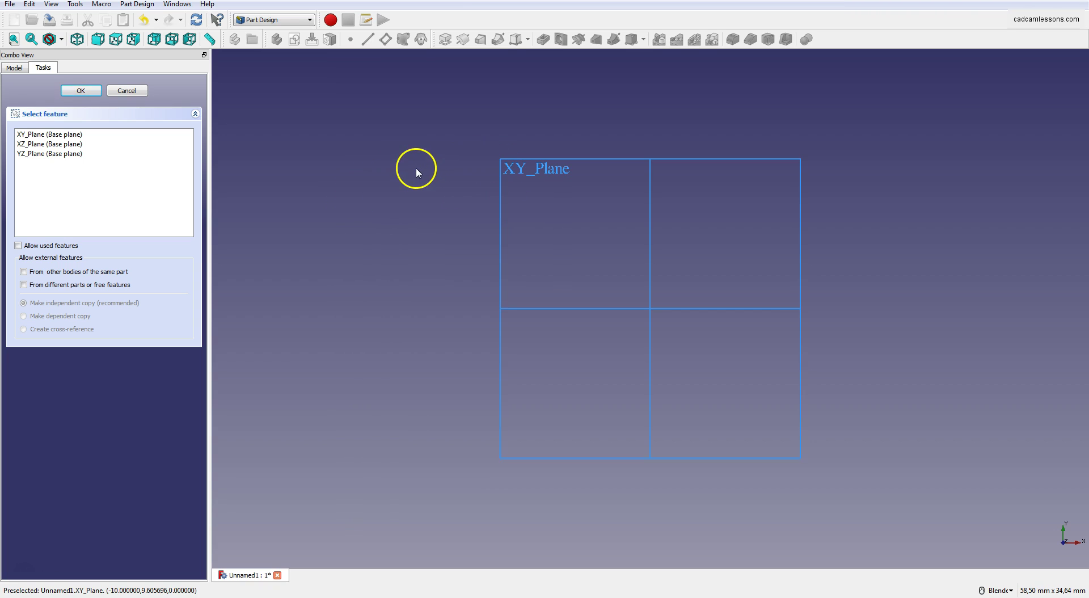
click(51, 135)
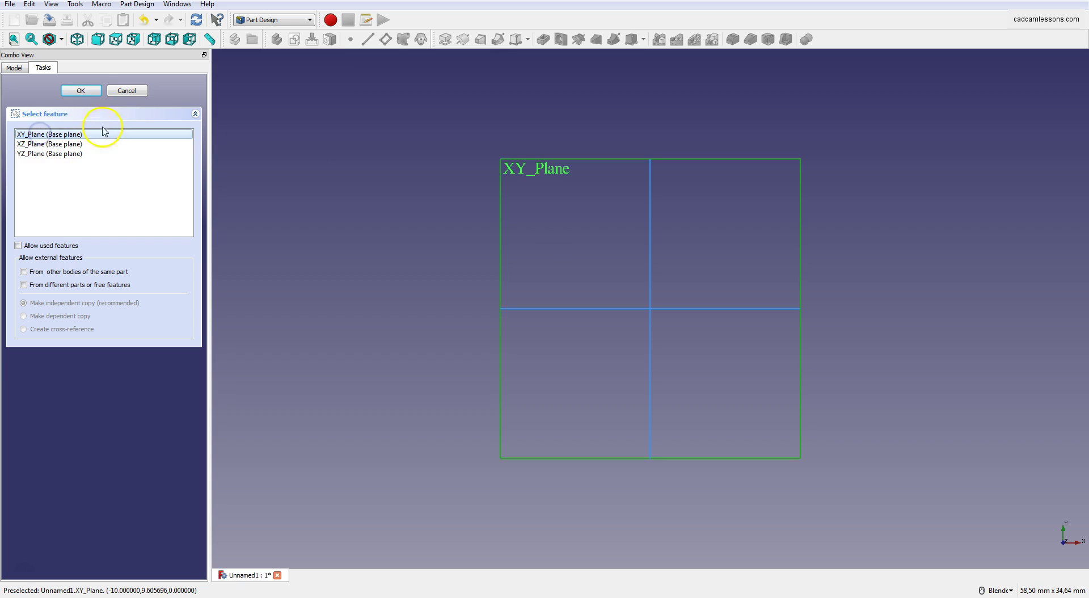
middle_drag(309, 146, 427, 232)
click(81, 91)
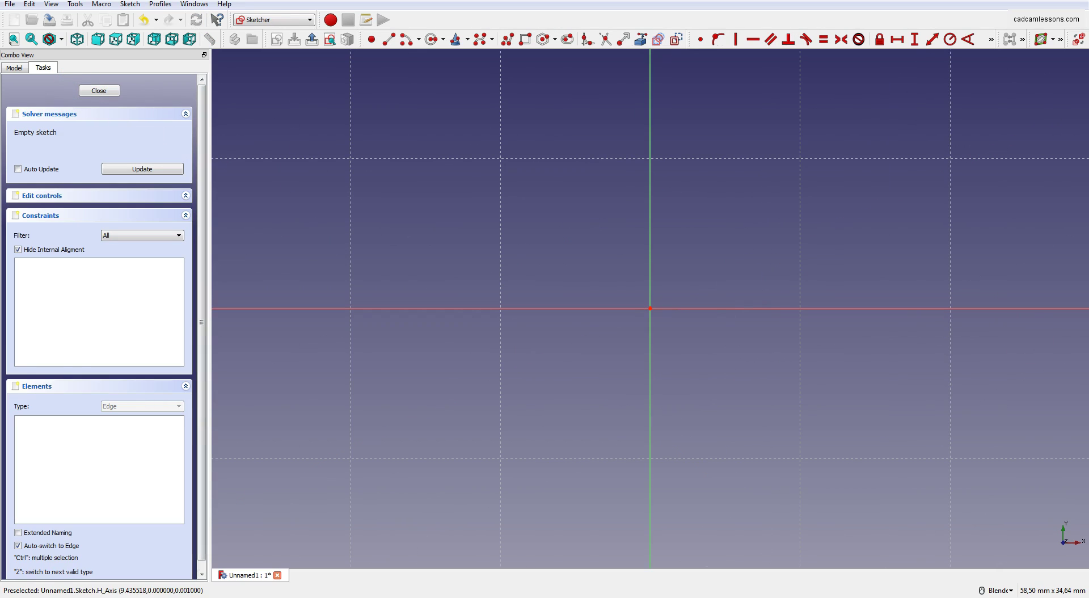
click(494, 203)
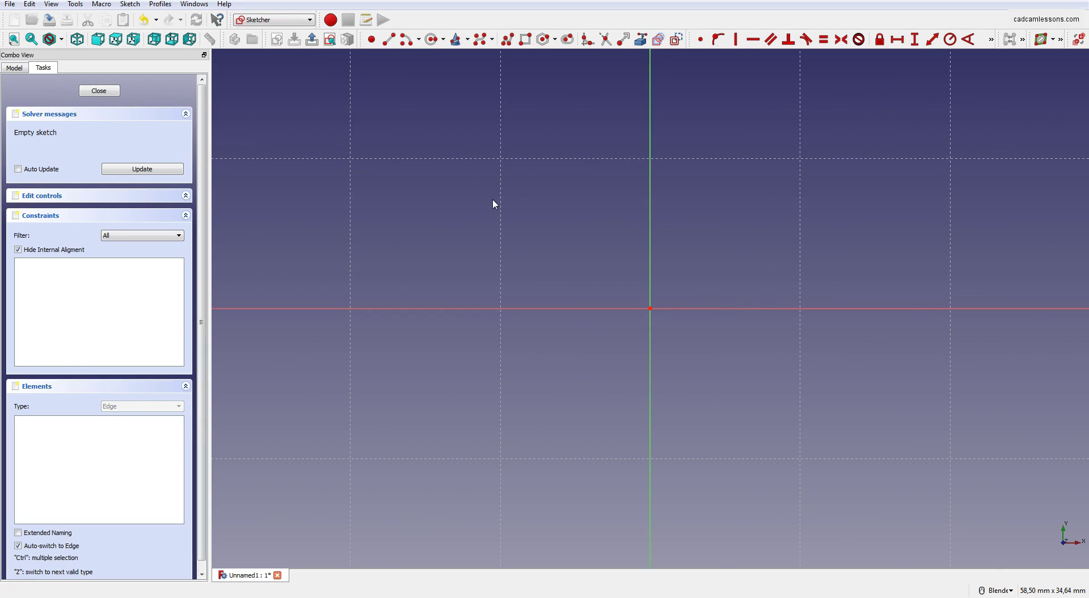
click(512, 156)
click(308, 21)
click(468, 118)
click(522, 230)
Sketch a rectangle about 136 by 104 mm enclosing the origin
click(526, 39)
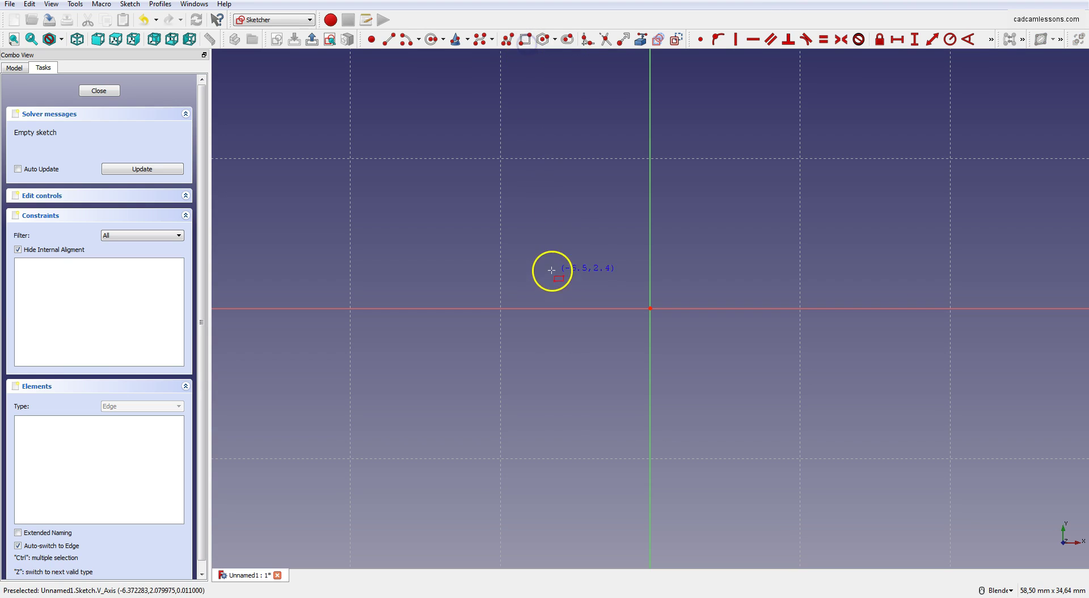
scroll(542, 247, down, 5)
scroll(520, 282, down, 2)
scroll(503, 294, up, 1)
click(477, 313)
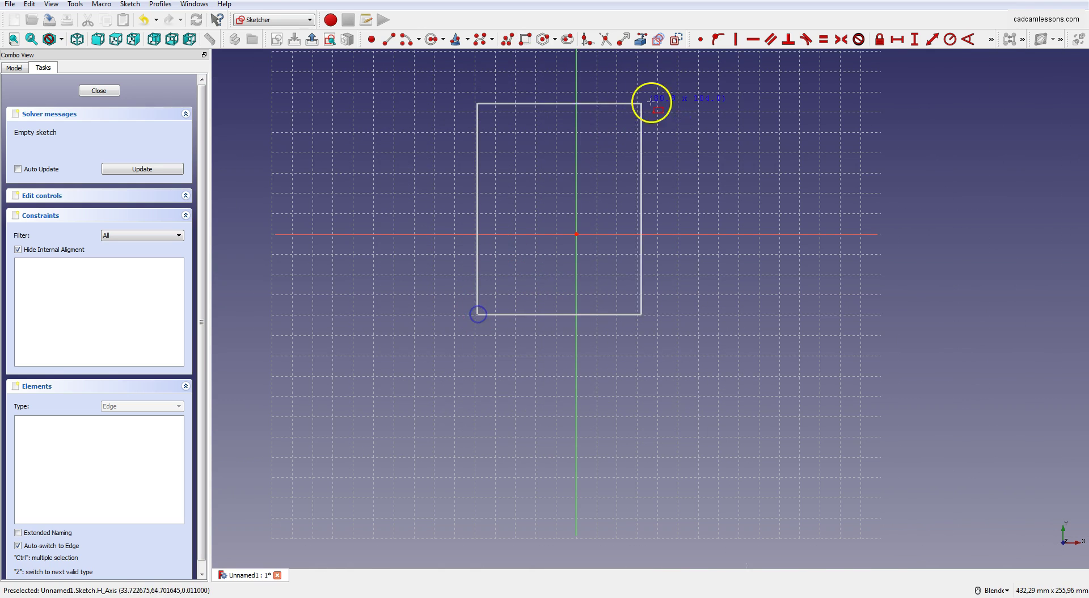
click(753, 105)
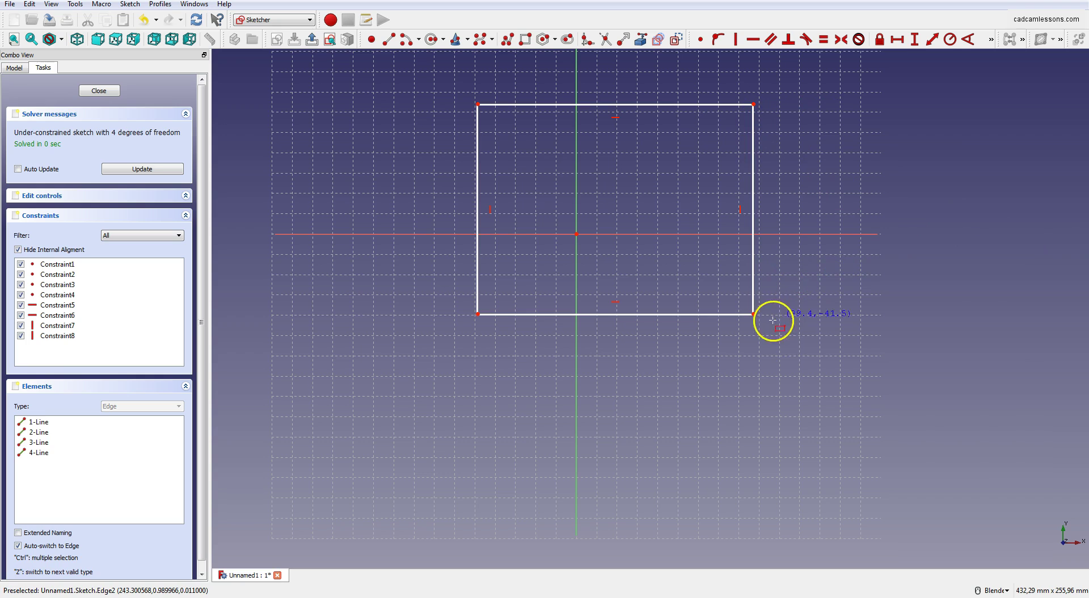
click(616, 175)
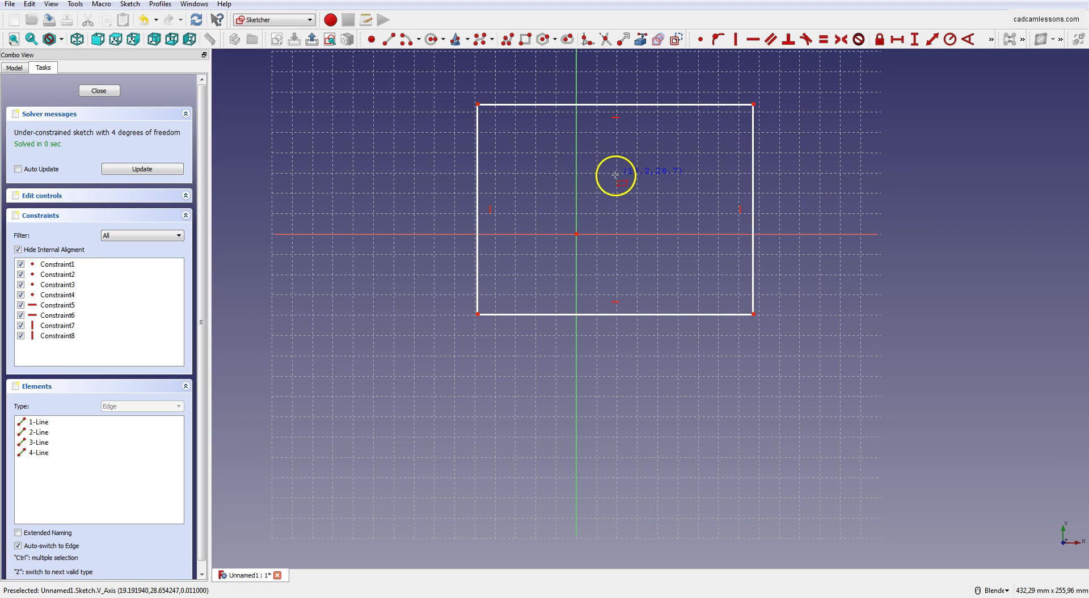
click(617, 169)
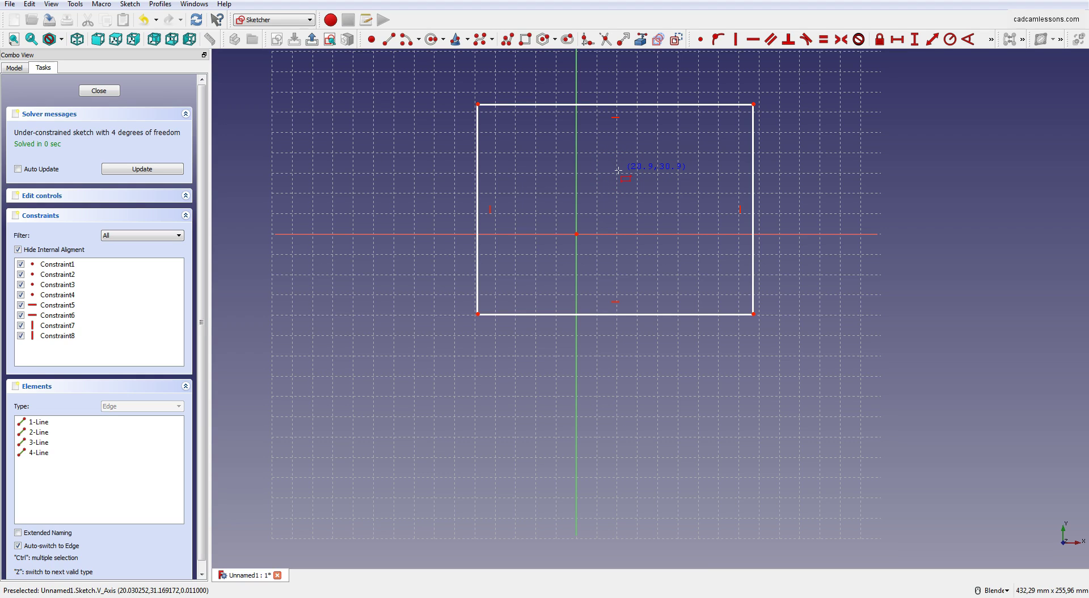
mouse_move(499, 248)
middle_down()
mouse_move(479, 172)
mouse_move(492, 163)
middle_up()
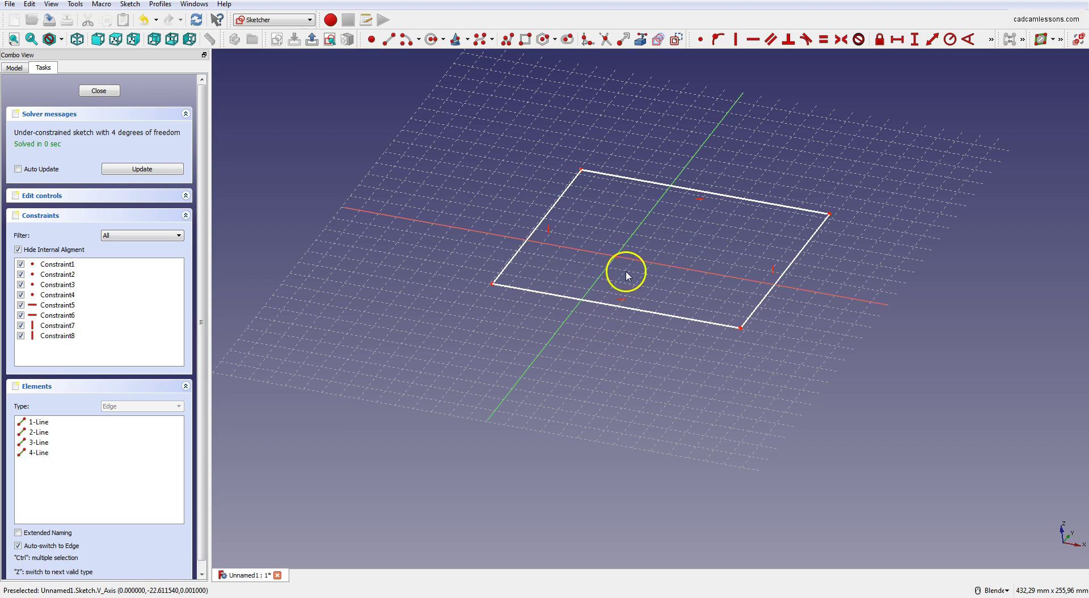
click(116, 40)
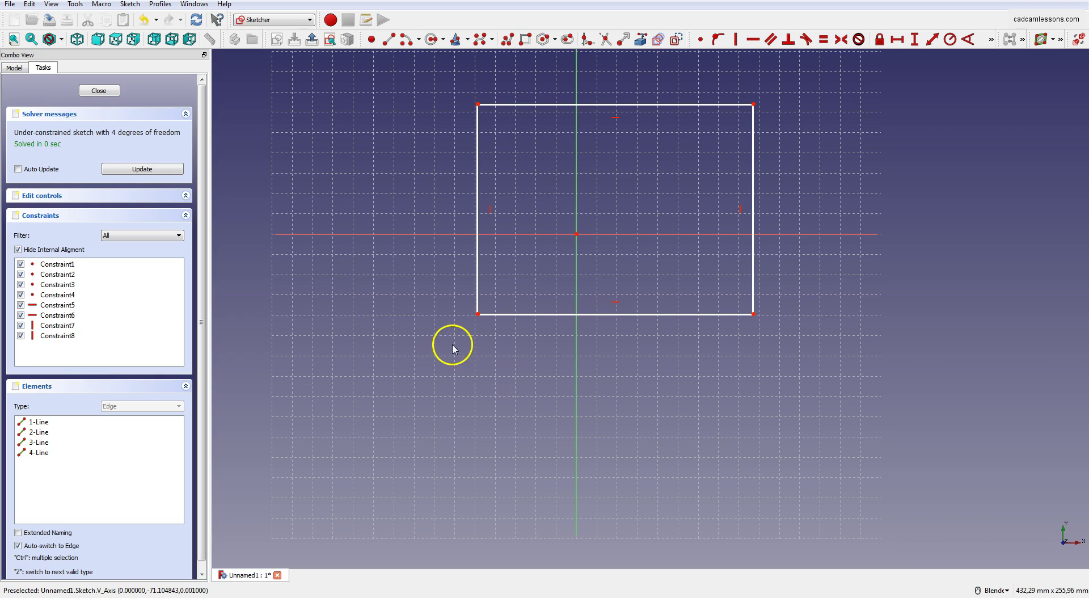
Close the rectangle sketch and reopen it for editing from the body in the model tree
click(96, 91)
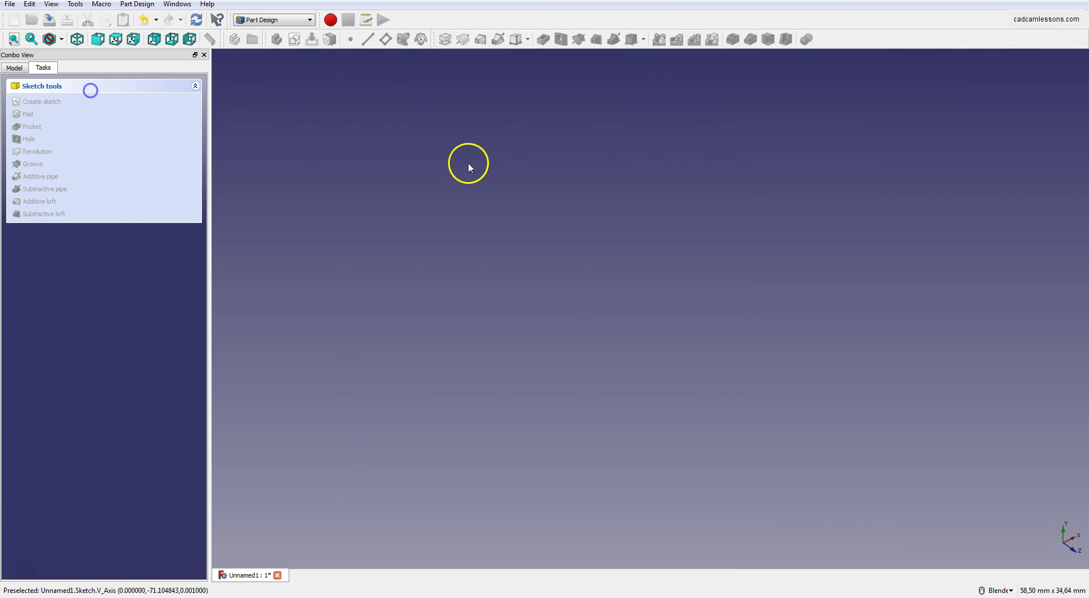
click(17, 68)
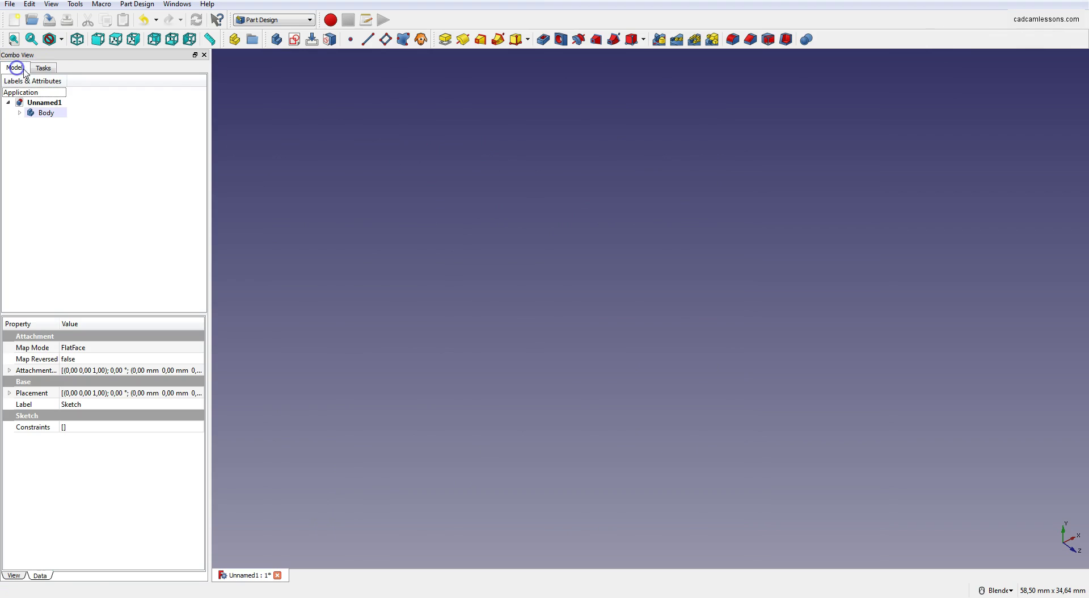
click(20, 113)
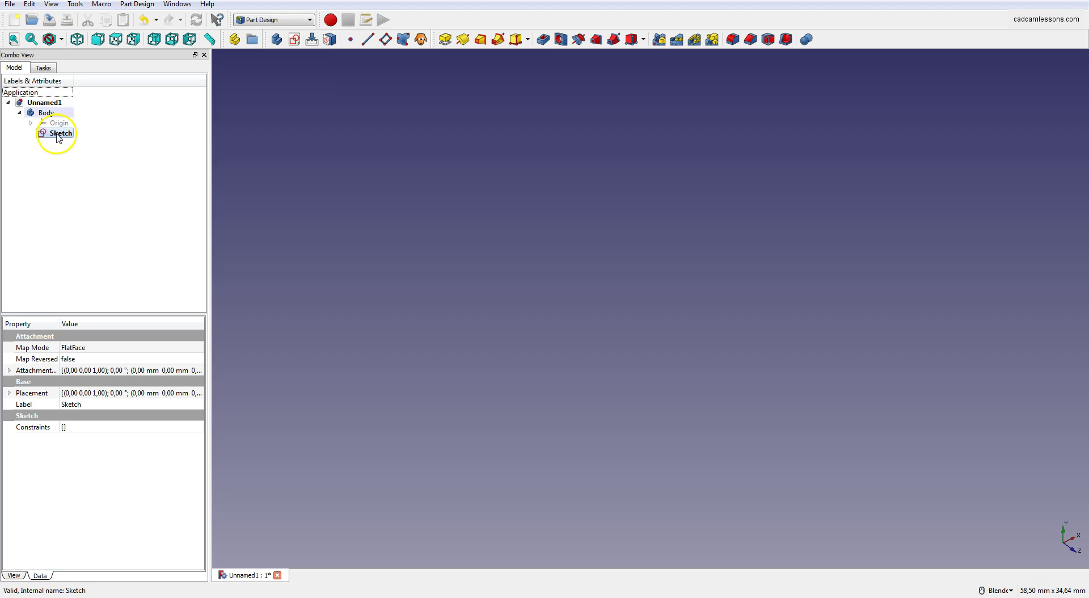
right_click(72, 140)
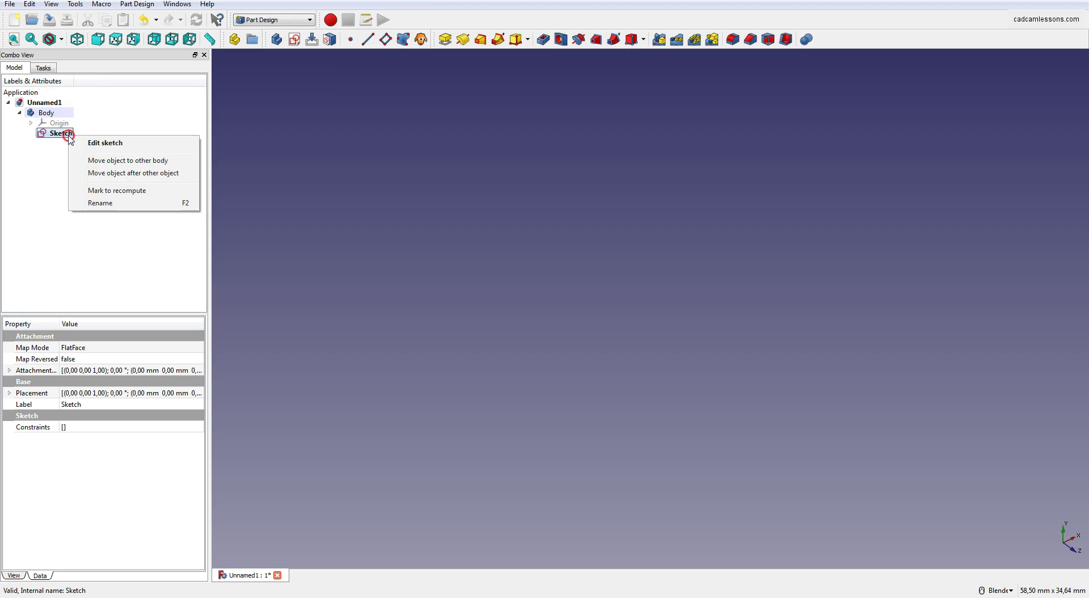
click(128, 144)
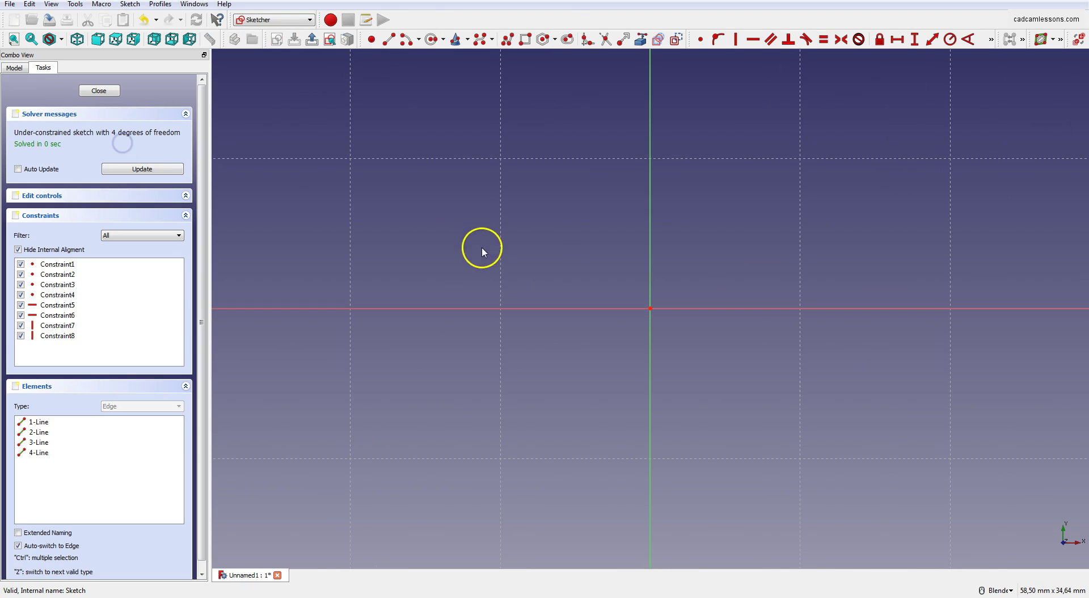
scroll(475, 257, down, 3)
scroll(477, 253, down, 2)
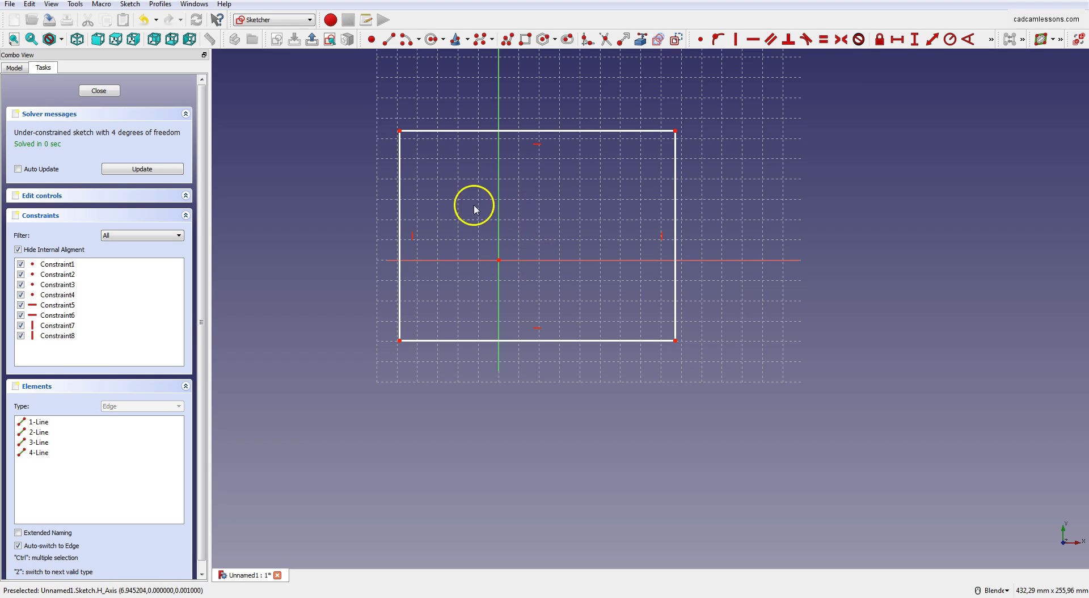
Constrain the rectangle's two upper corners to be symmetric about the vertical axis
click(400, 131)
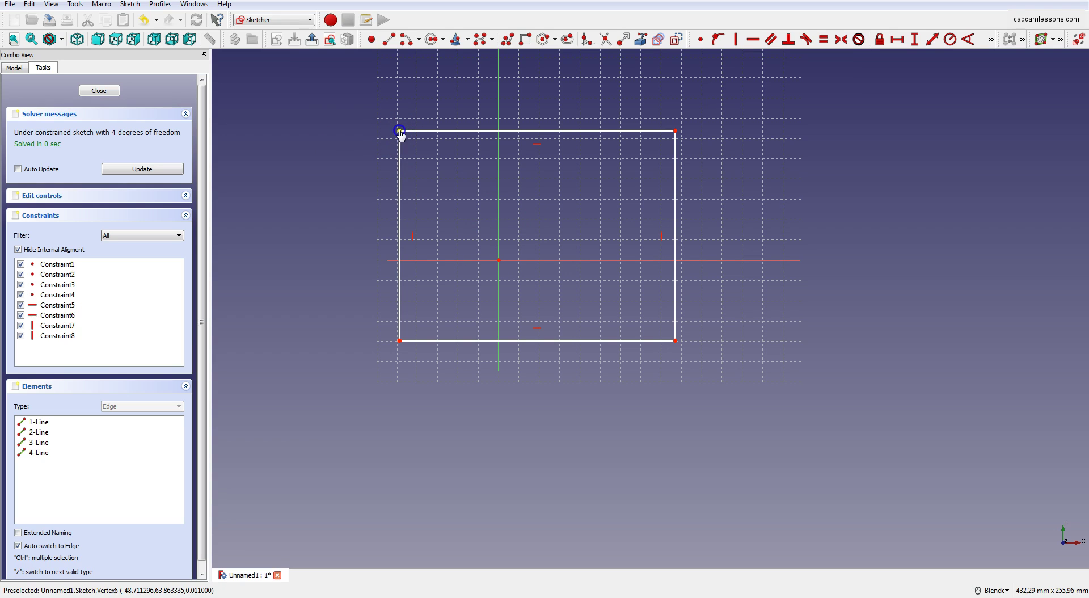
click(675, 131)
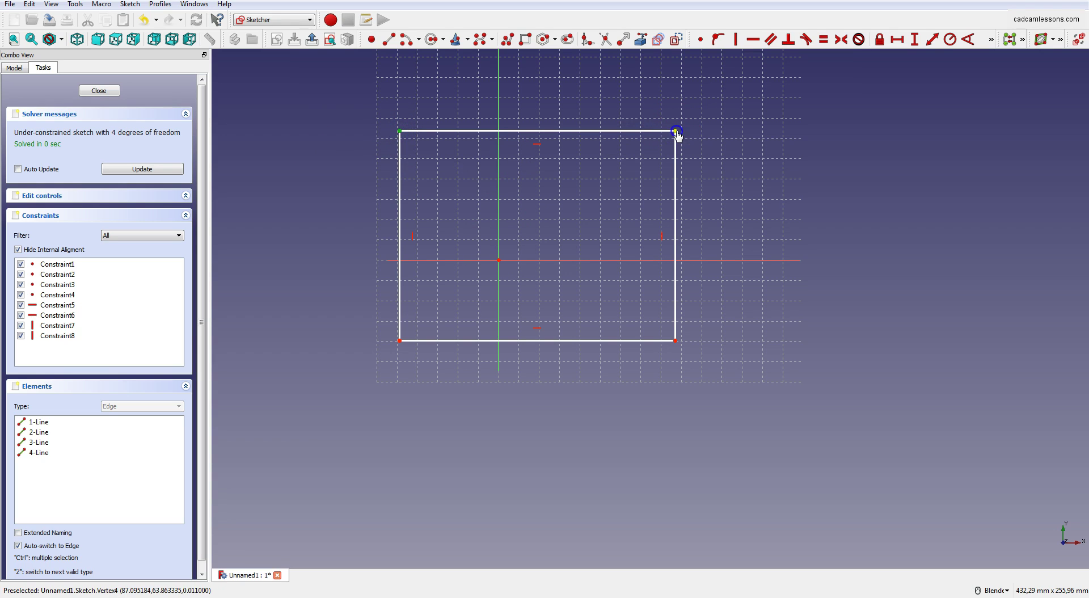
click(500, 167)
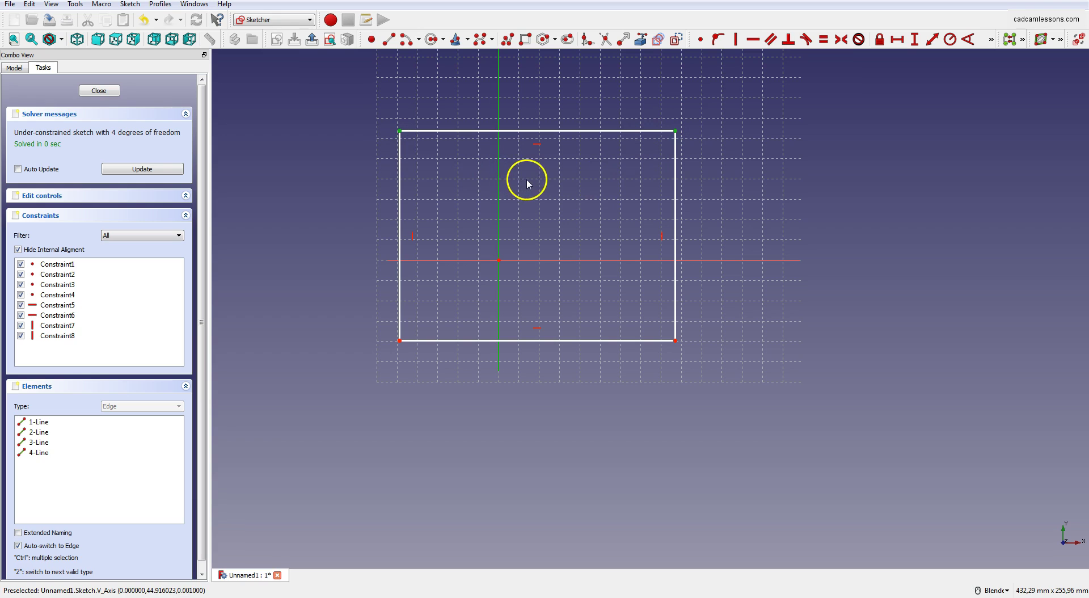
click(848, 41)
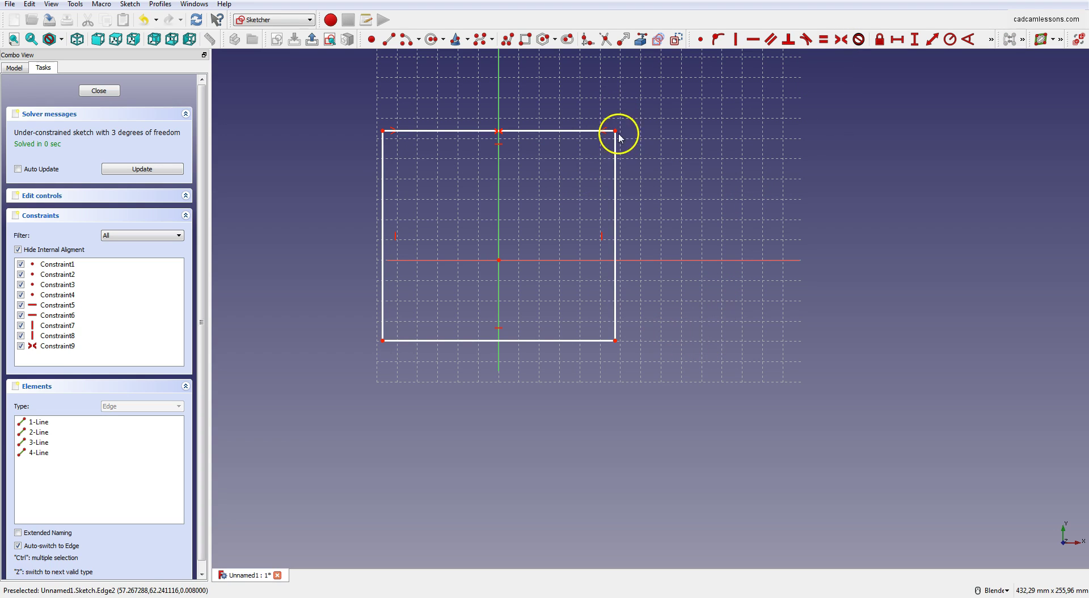
Constrain the rectangle's upper-left and lower-left corners to be symmetric about the horizontal axis
click(383, 131)
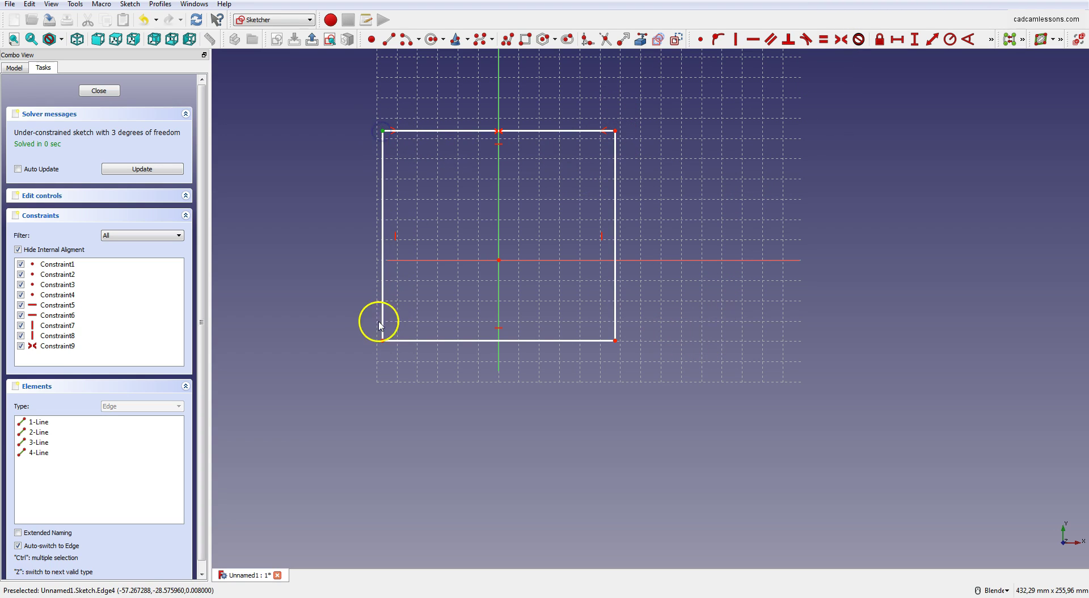
ctrl+click(383, 341)
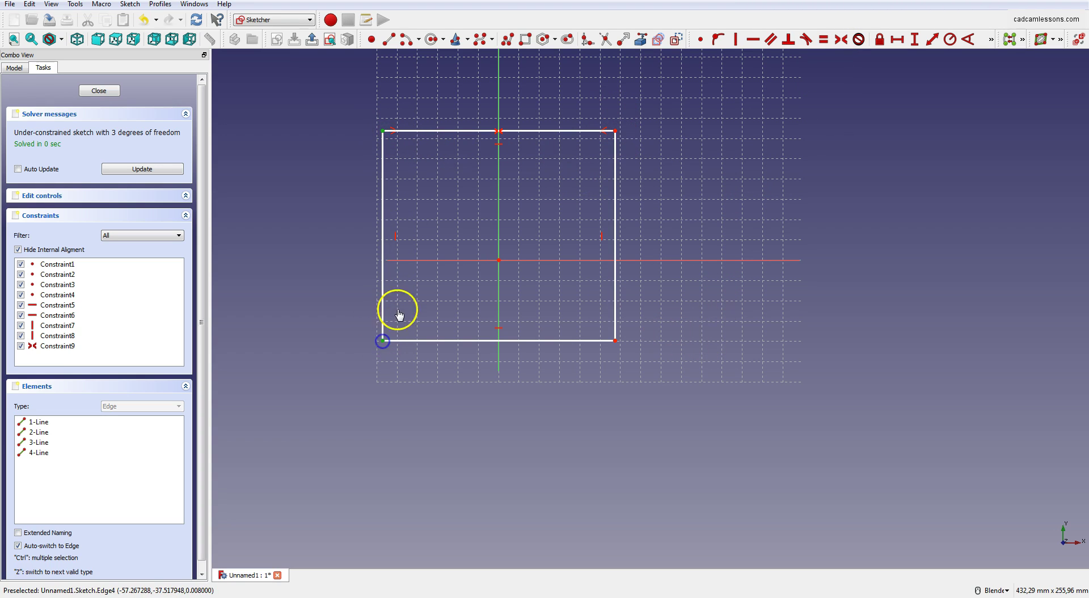
ctrl+click(416, 261)
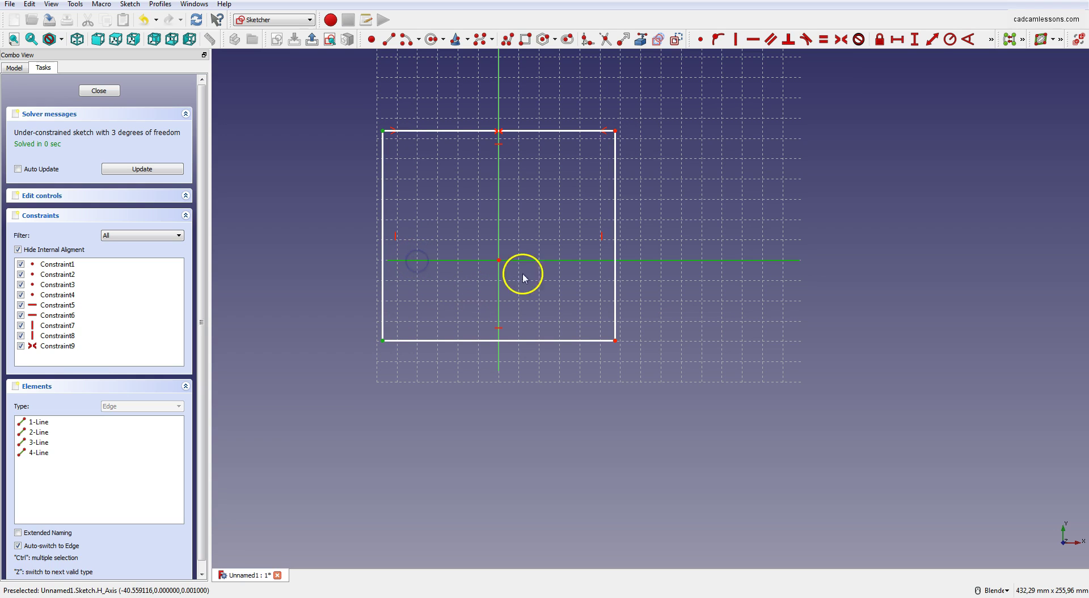
click(840, 41)
click(904, 172)
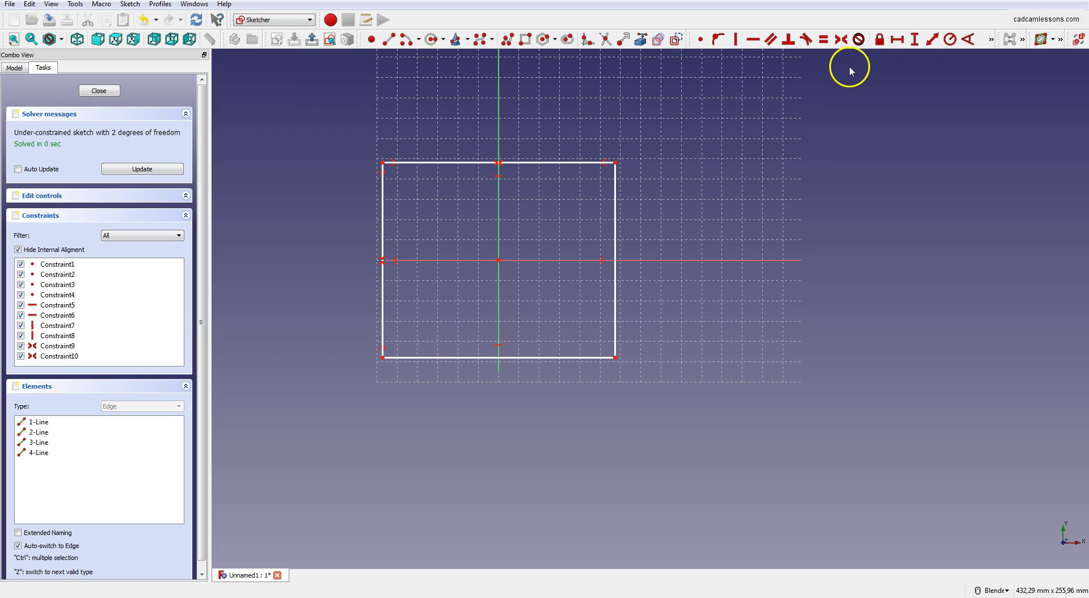
Add a horizontal distance constraint of 300 mm to the rectangle's upper edge
click(899, 44)
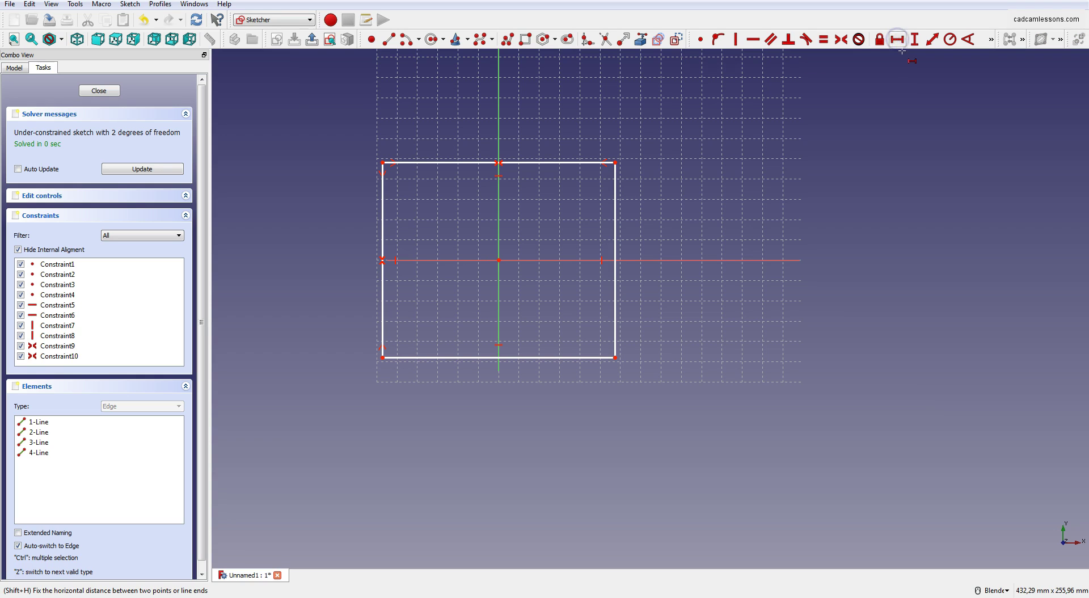
click(544, 163)
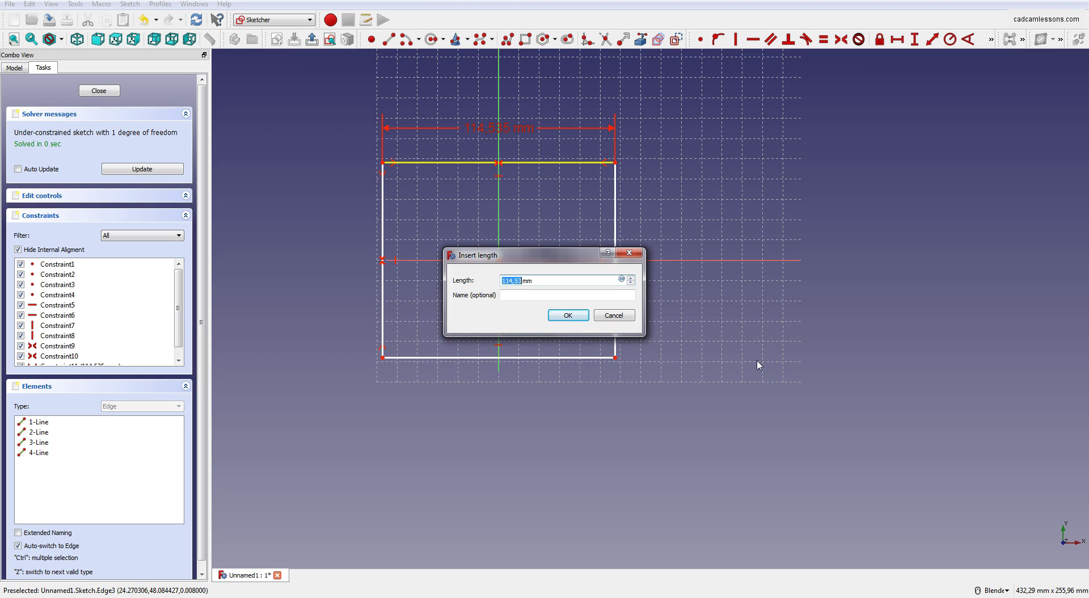
text(300)
click(568, 316)
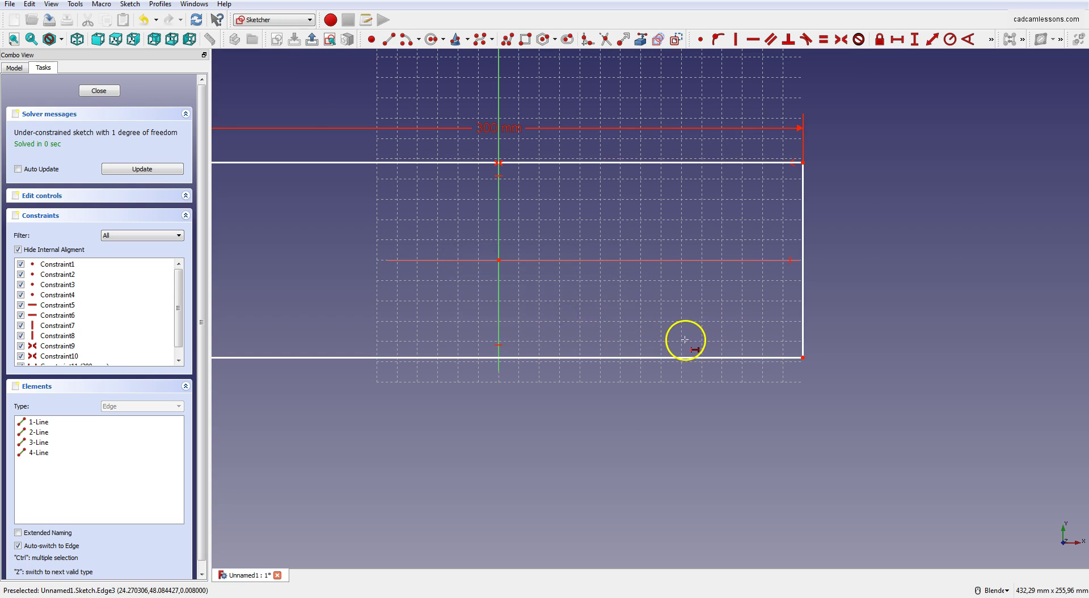
Add a vertical distance constraint of 200 mm to the rectangle's left edge
scroll(683, 339, down, 3)
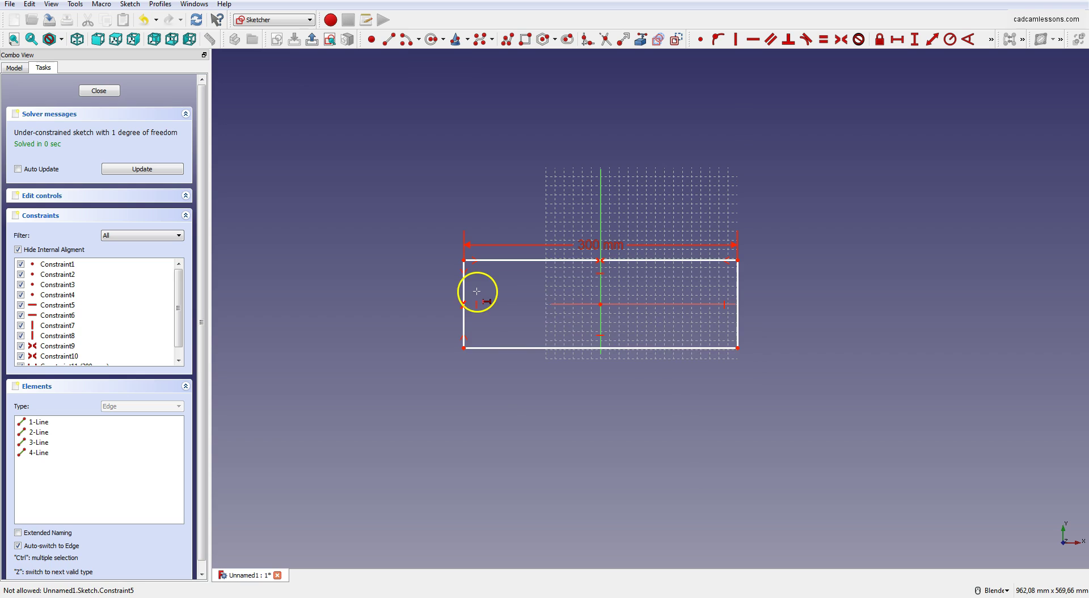
scroll(511, 290, up, 2)
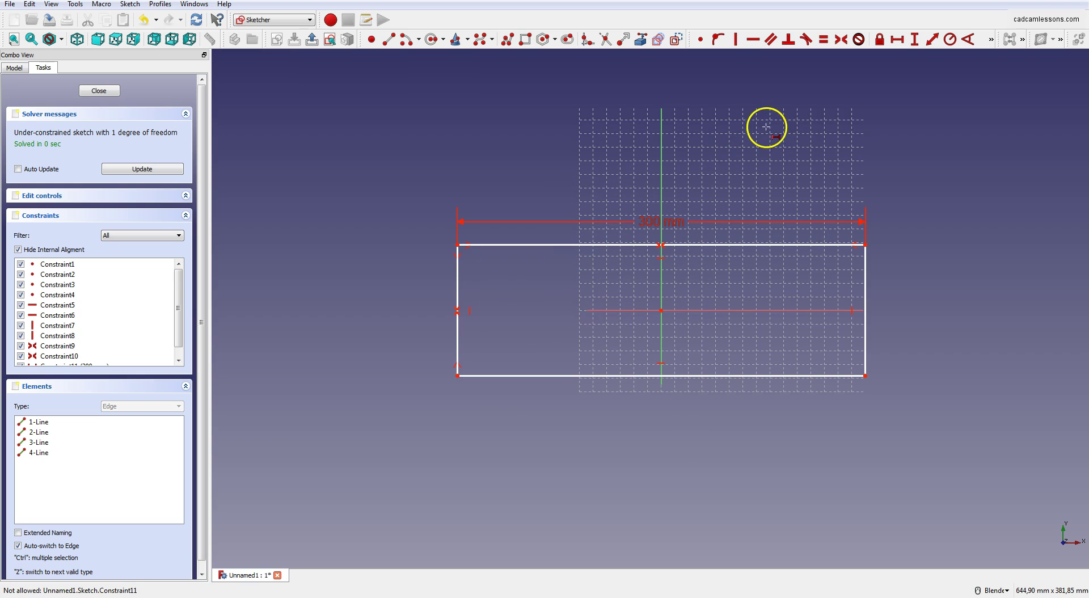
click(917, 42)
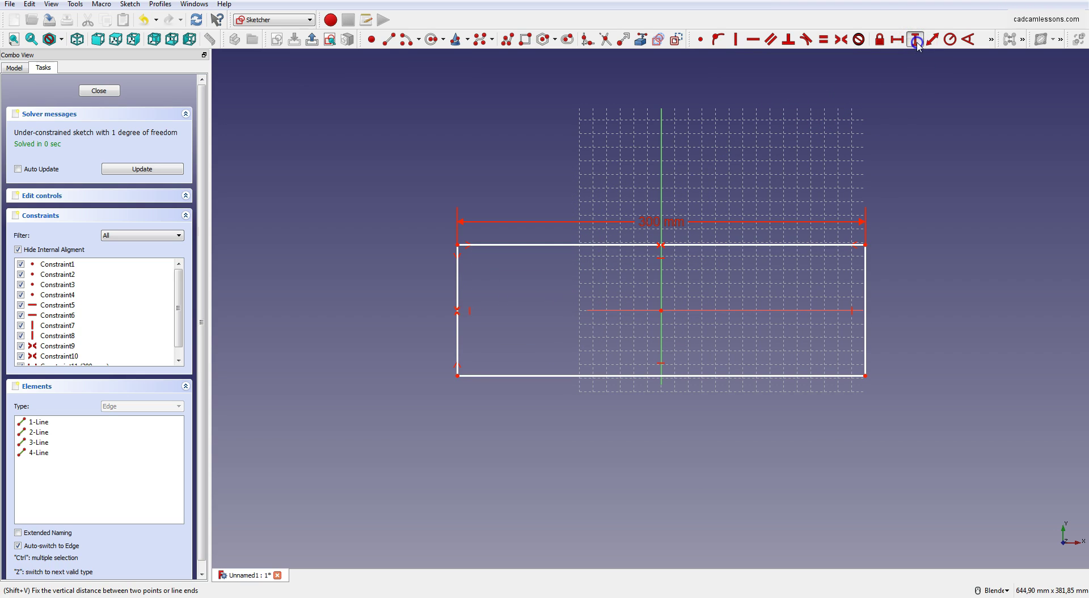
click(458, 278)
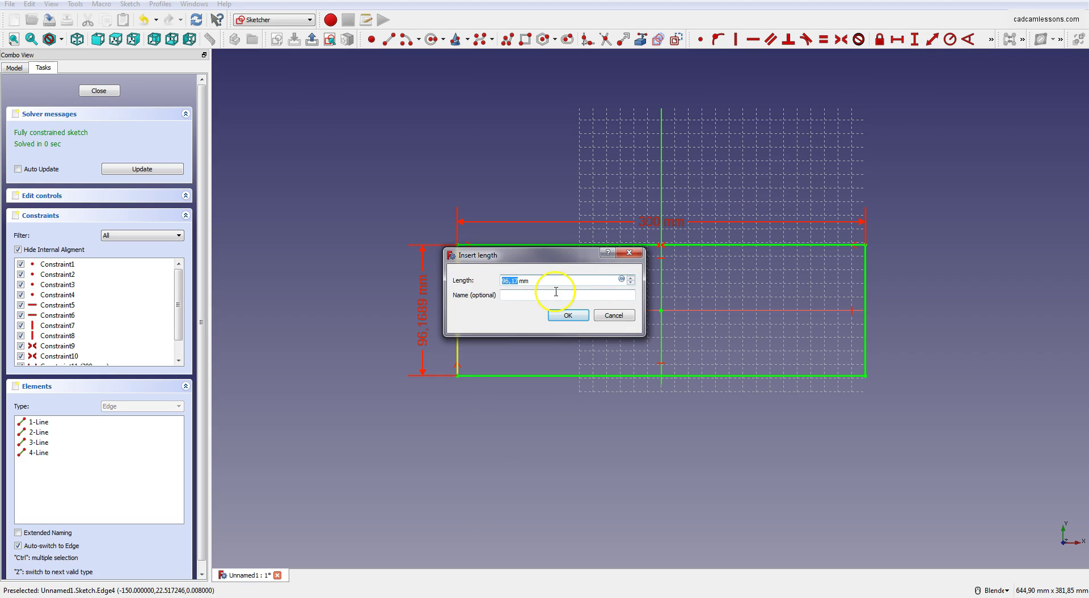
text(200)
click(556, 315)
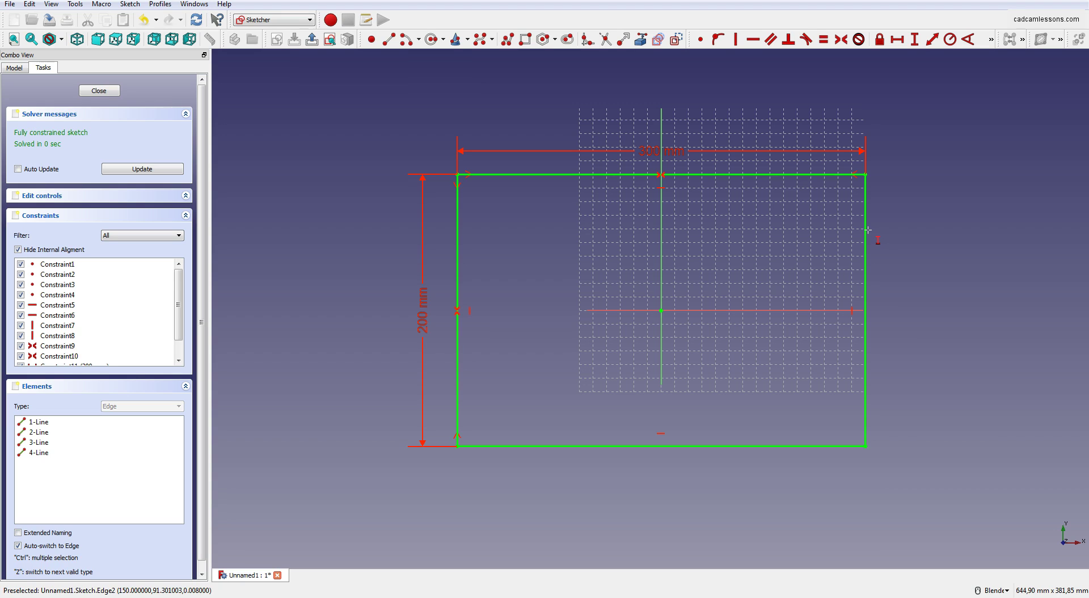
Close the finished 300 by 200 mm rectangle sketch and return to the part model
click(661, 313)
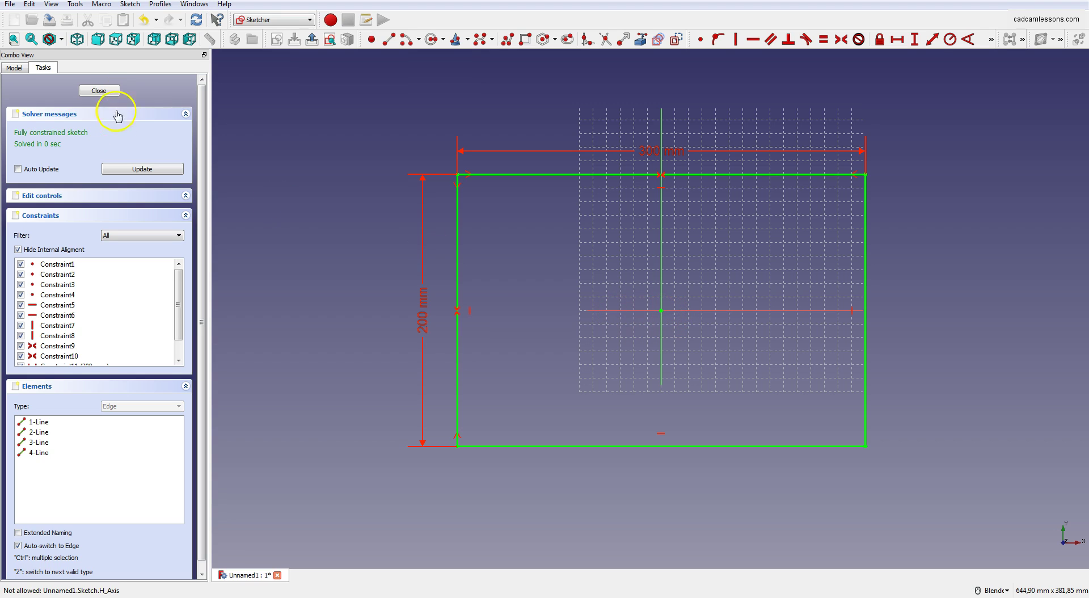
click(105, 90)
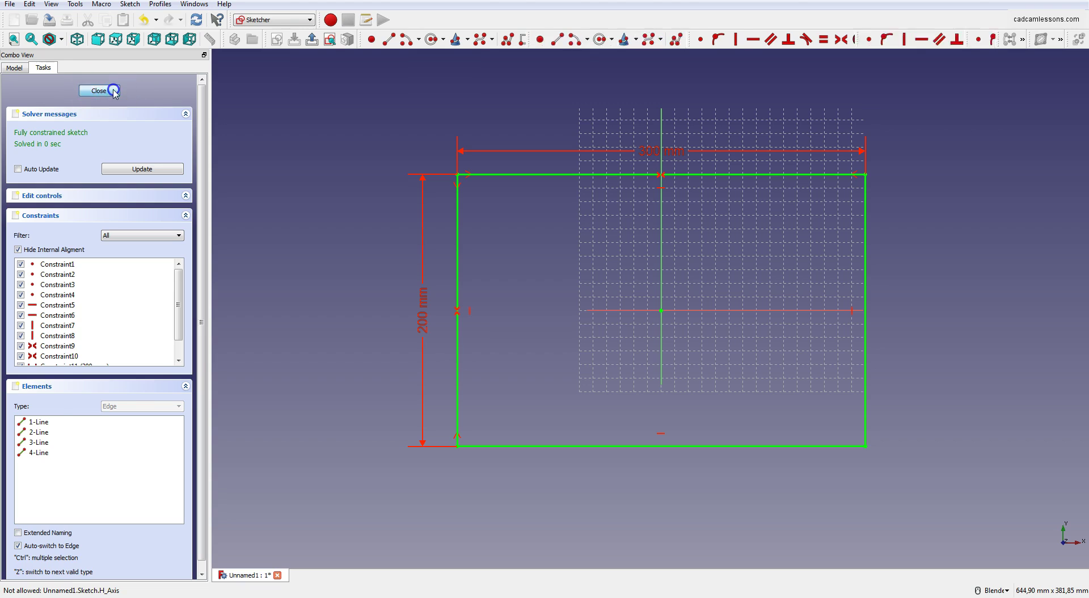
click(493, 245)
click(825, 180)
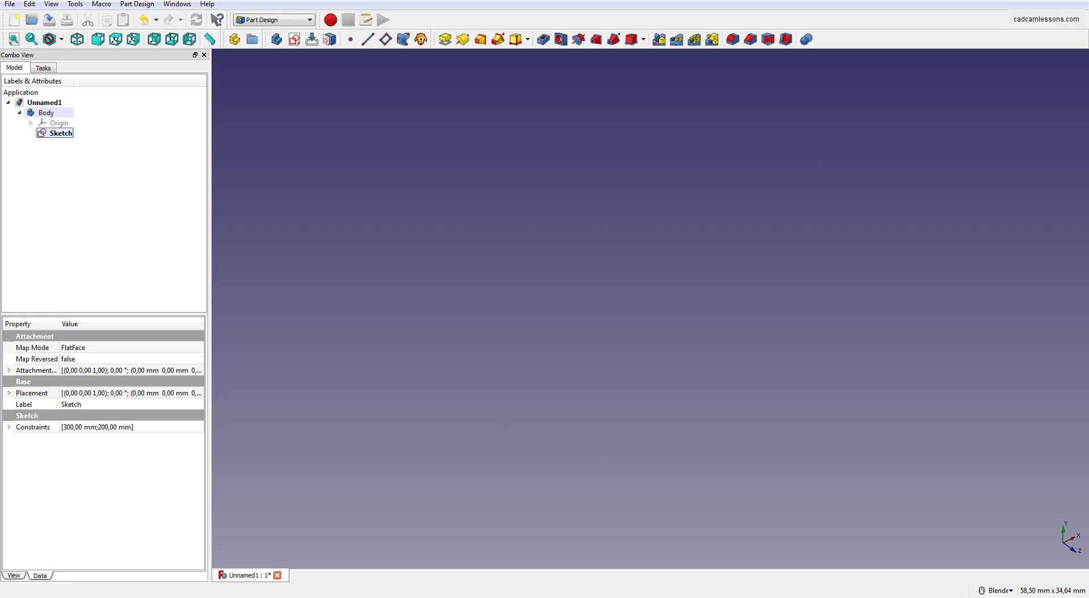
click(927, 170)
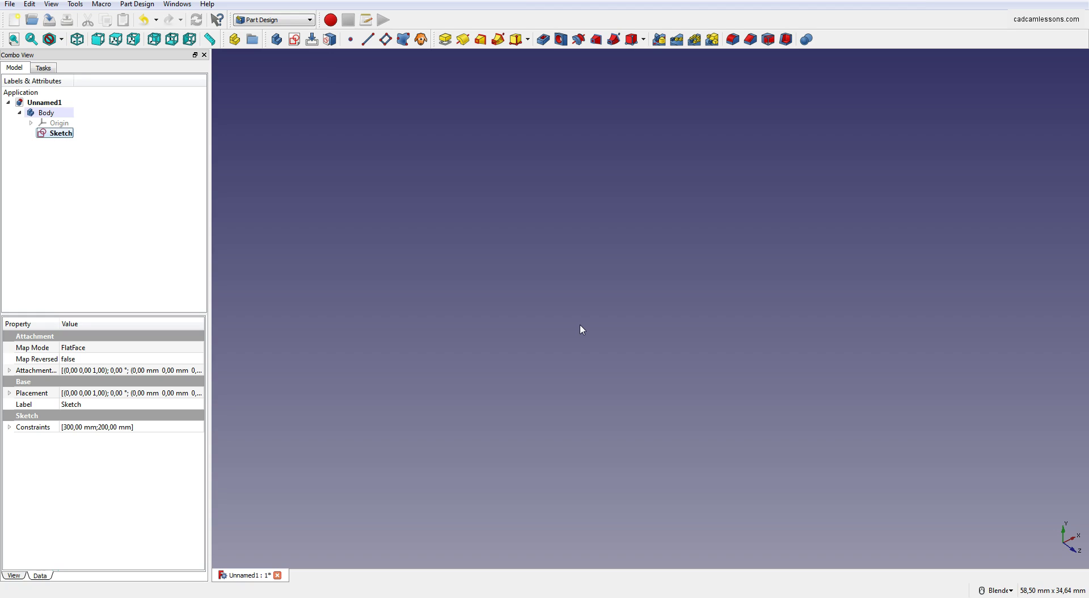
Fit the whole rectangle sketch in view and look at it from the top
click(14, 40)
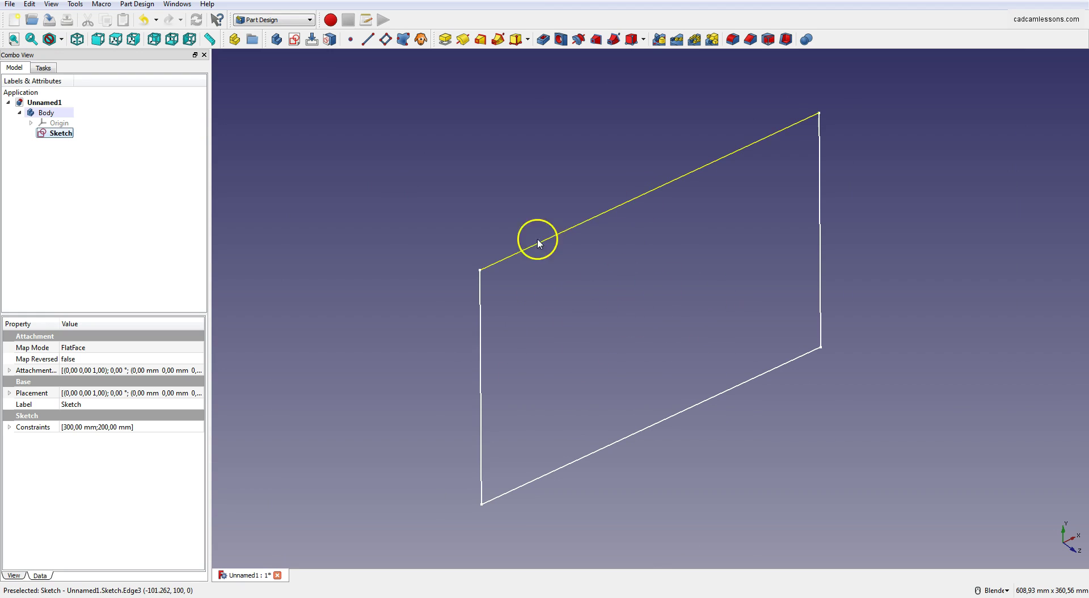
click(725, 275)
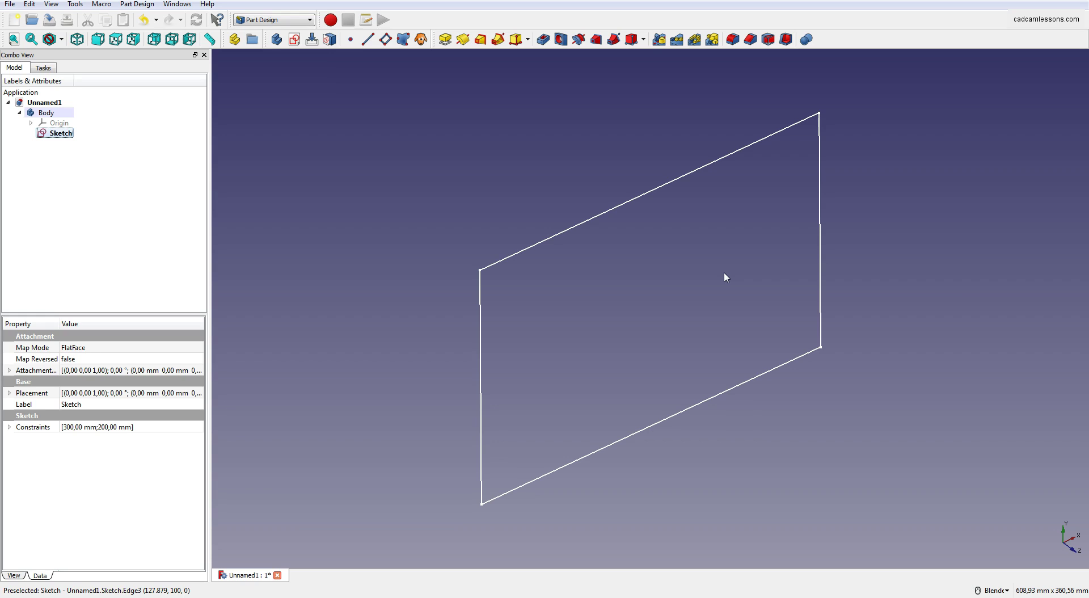
mouse_move(681, 266)
mouse_down()
mouse_move(615, 243)
mouse_move(559, 241)
mouse_up()
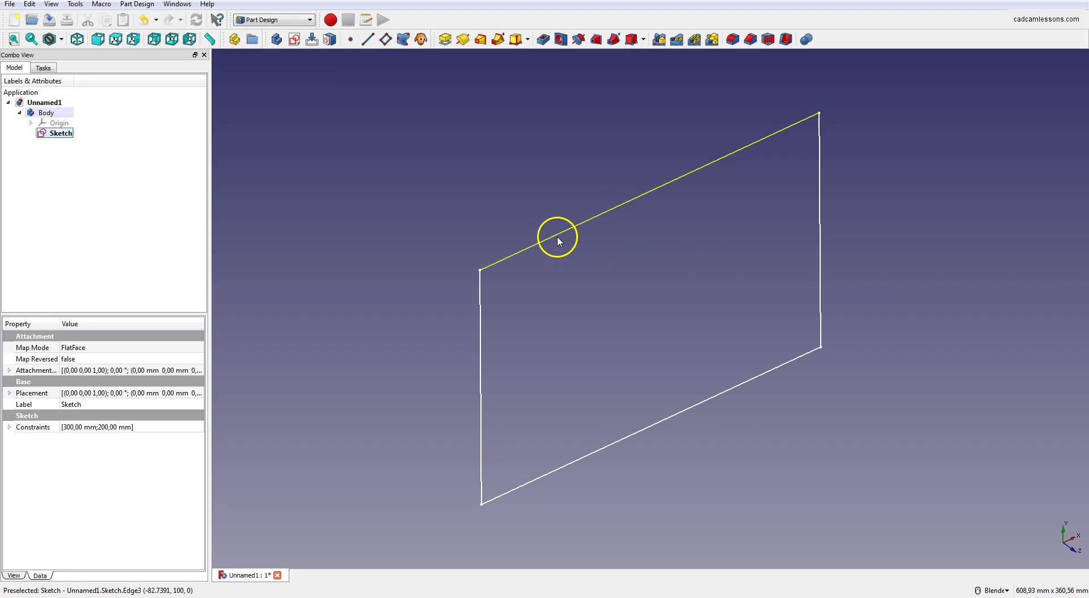
click(122, 40)
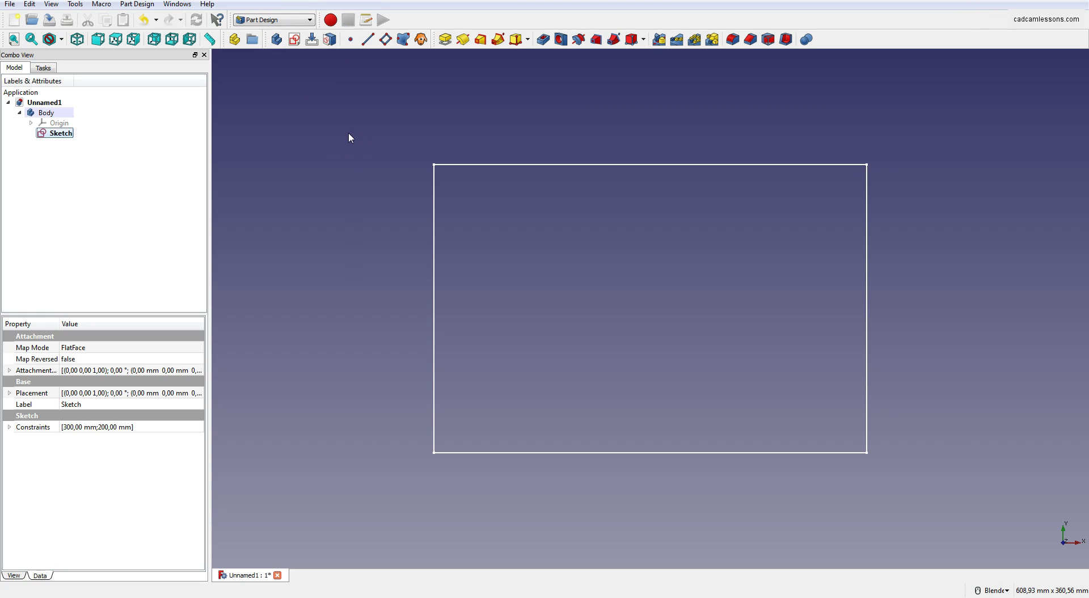
click(297, 20)
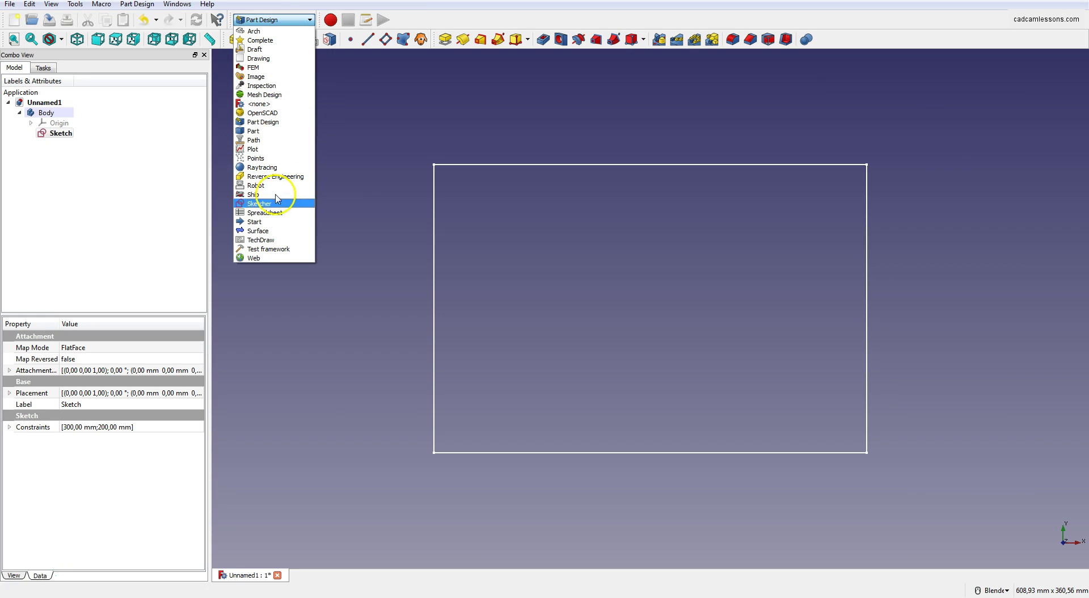
click(345, 131)
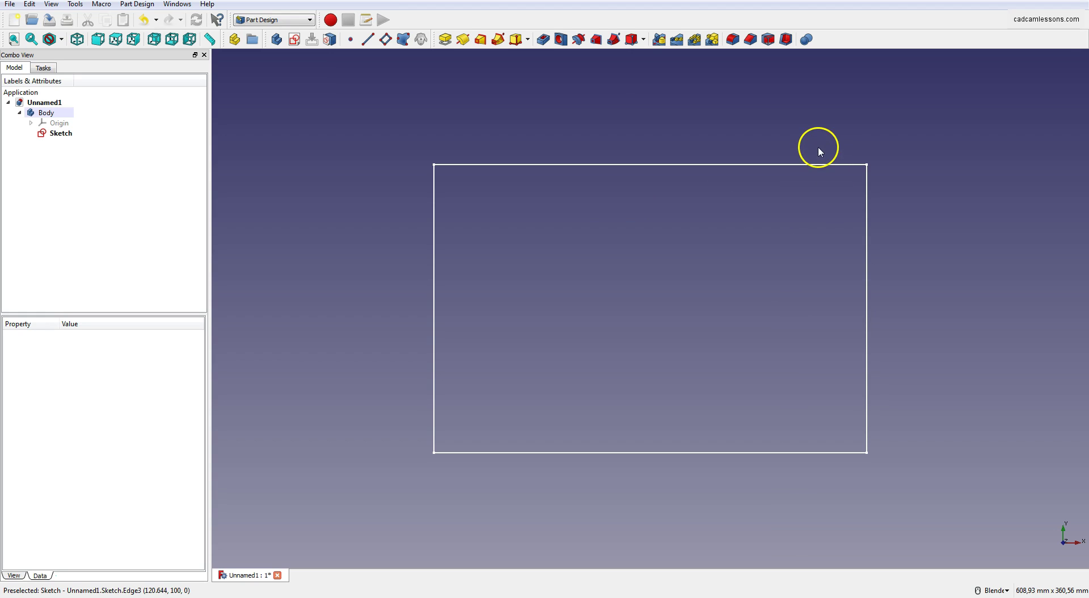
click(446, 41)
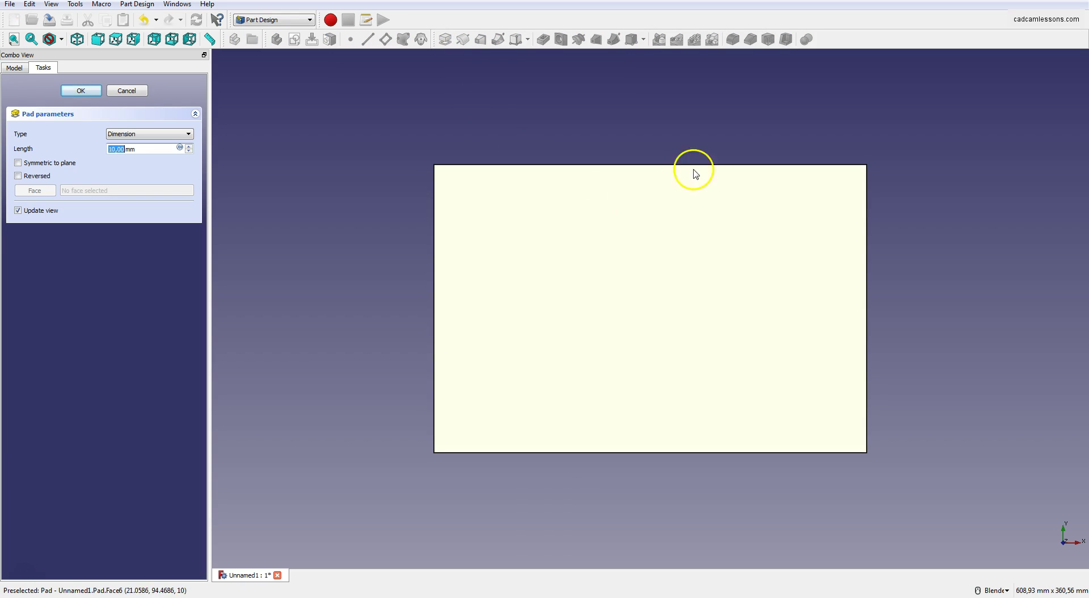
click(128, 90)
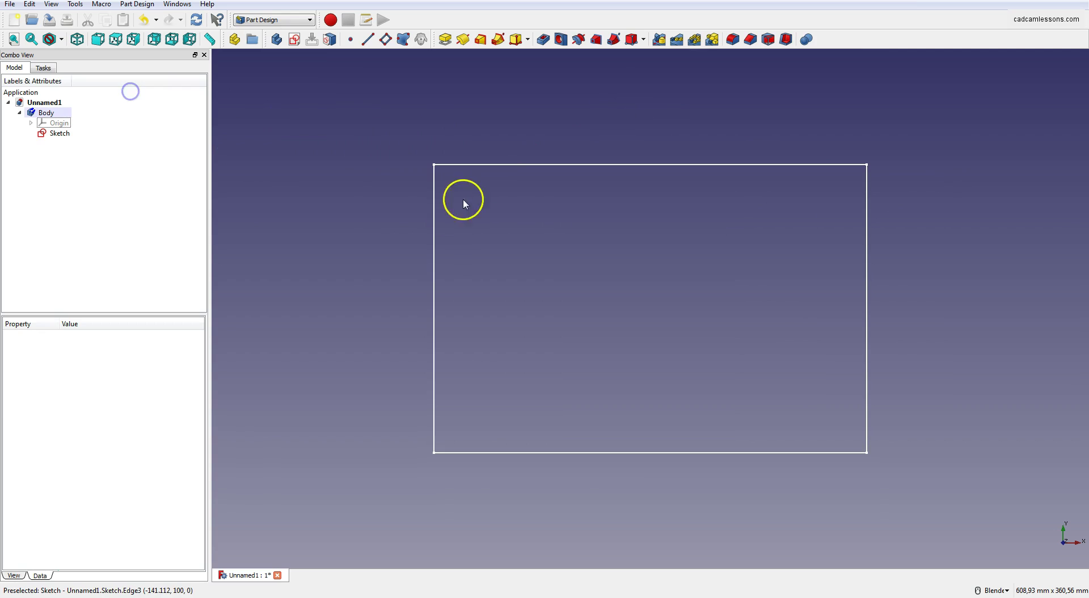
Pad the rectangle sketch to a length of 30 mm
click(492, 167)
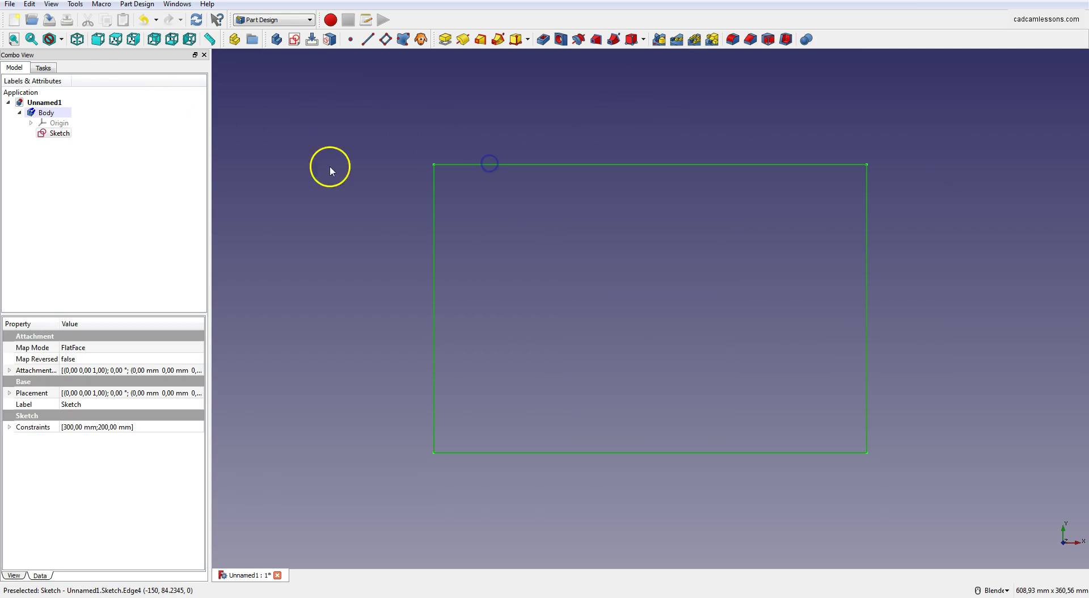
click(44, 69)
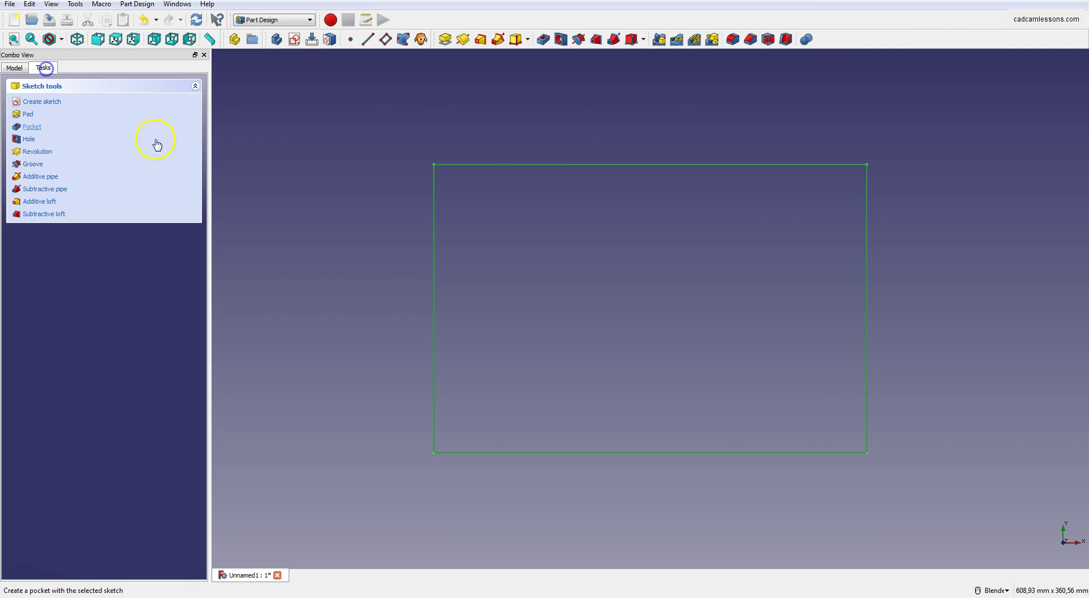
click(33, 115)
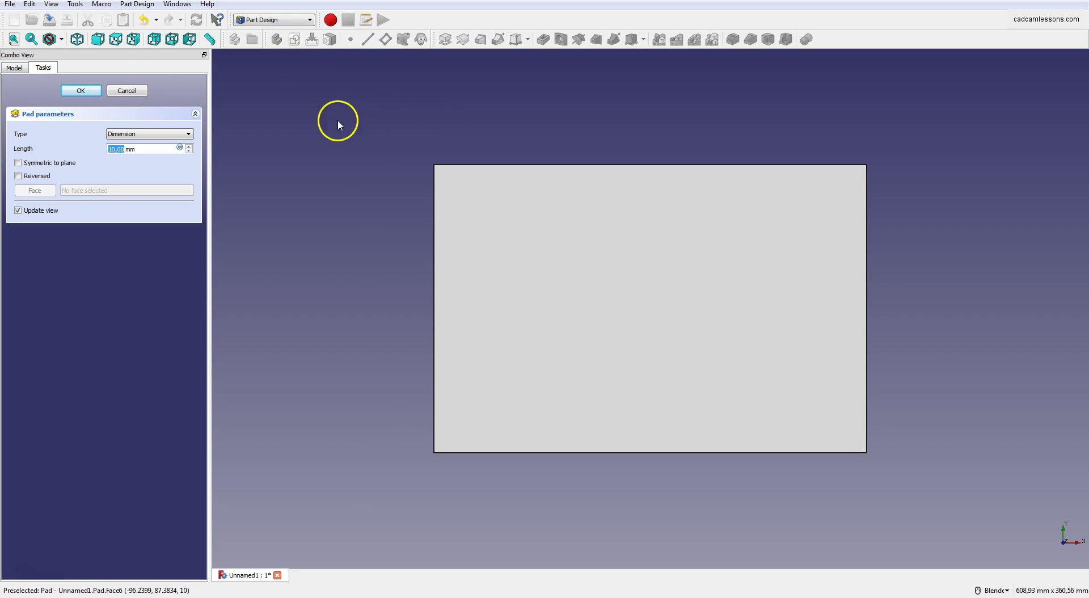
click(77, 39)
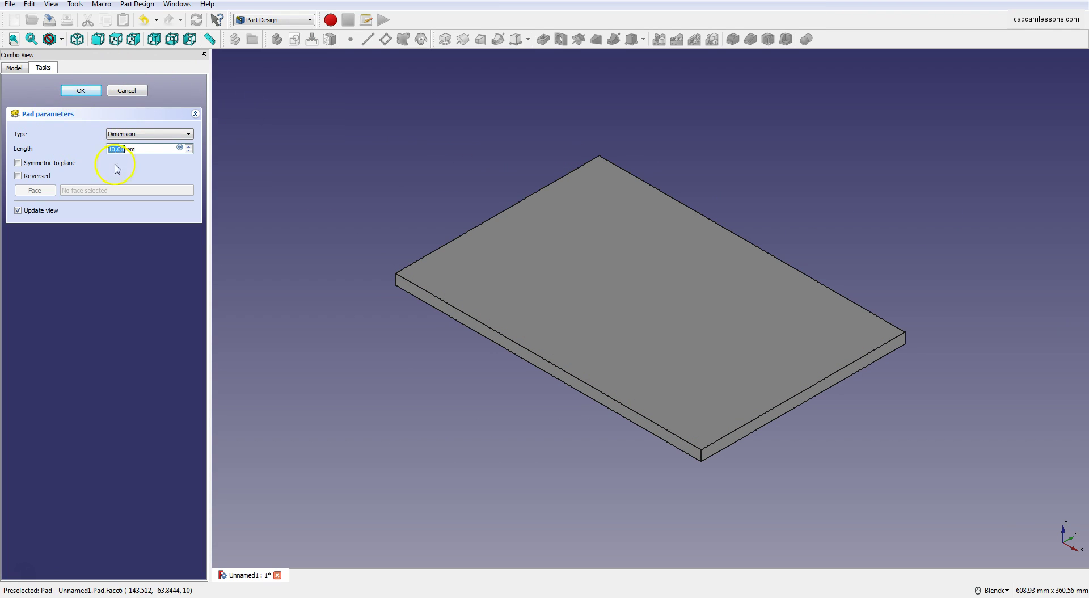
text(30)
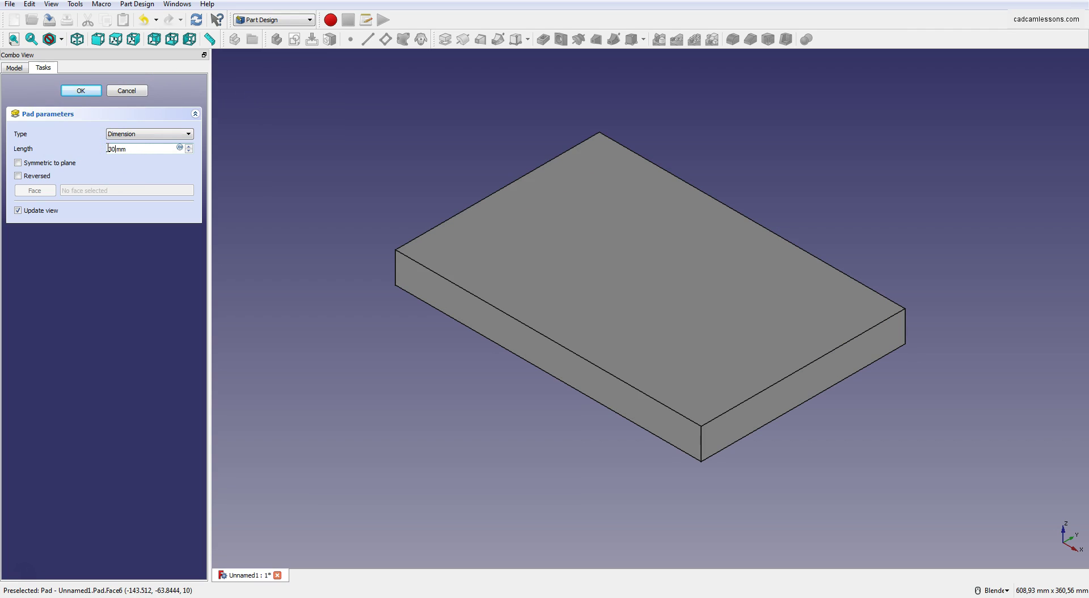
click(72, 92)
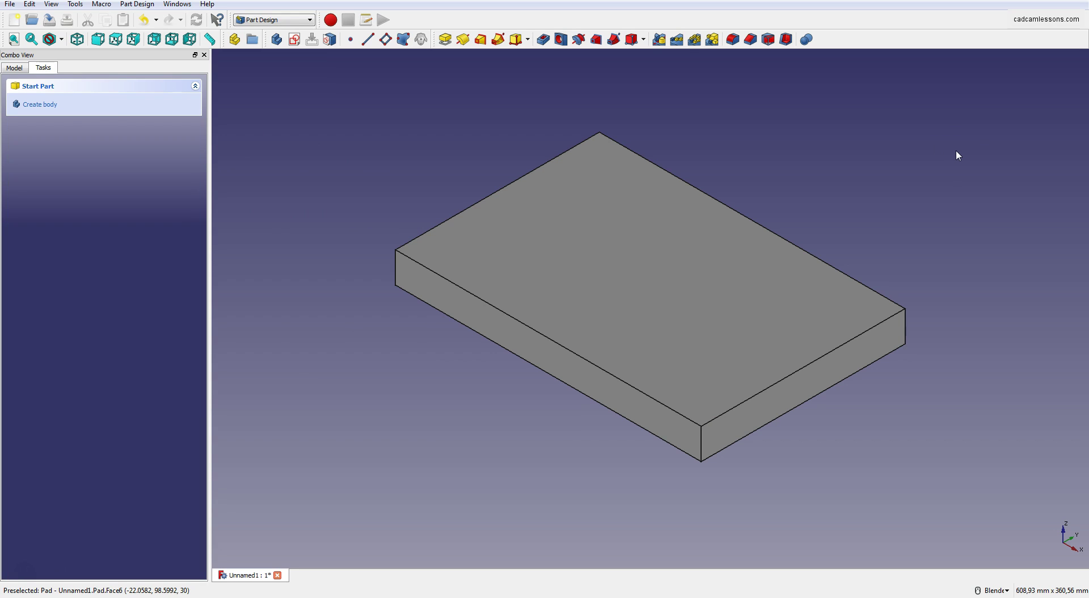
Reopen the pad's parameters from the model tree to review its settings, then close them
click(15, 68)
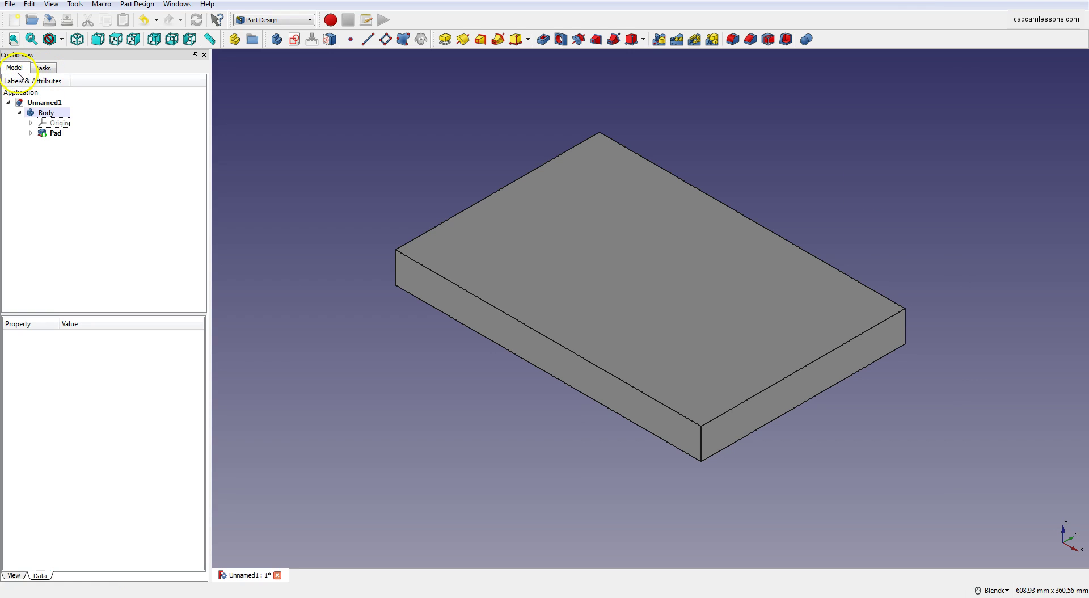
click(57, 133)
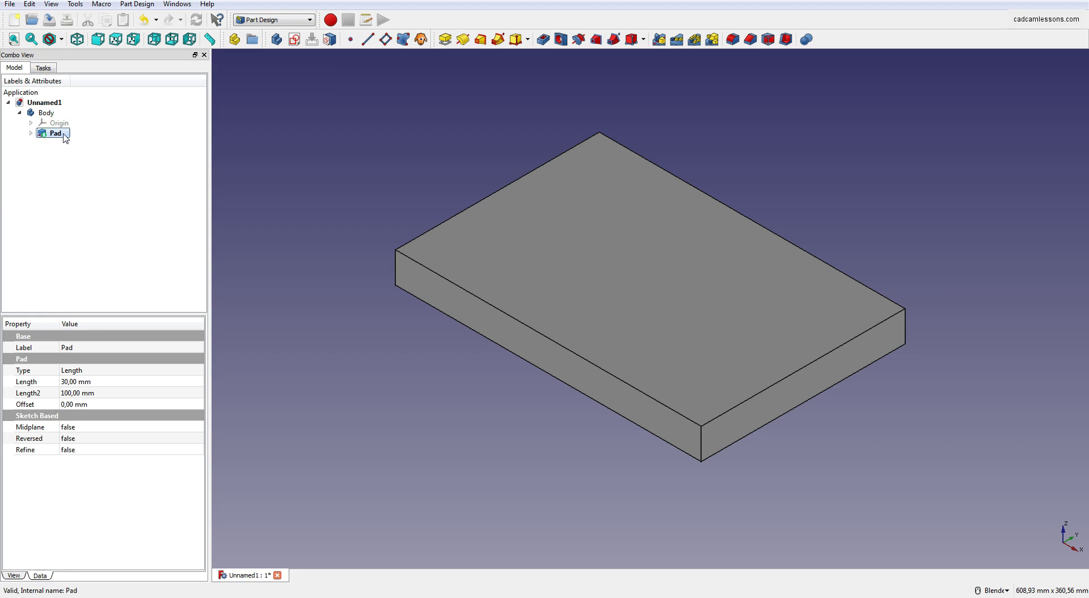
right_click(64, 135)
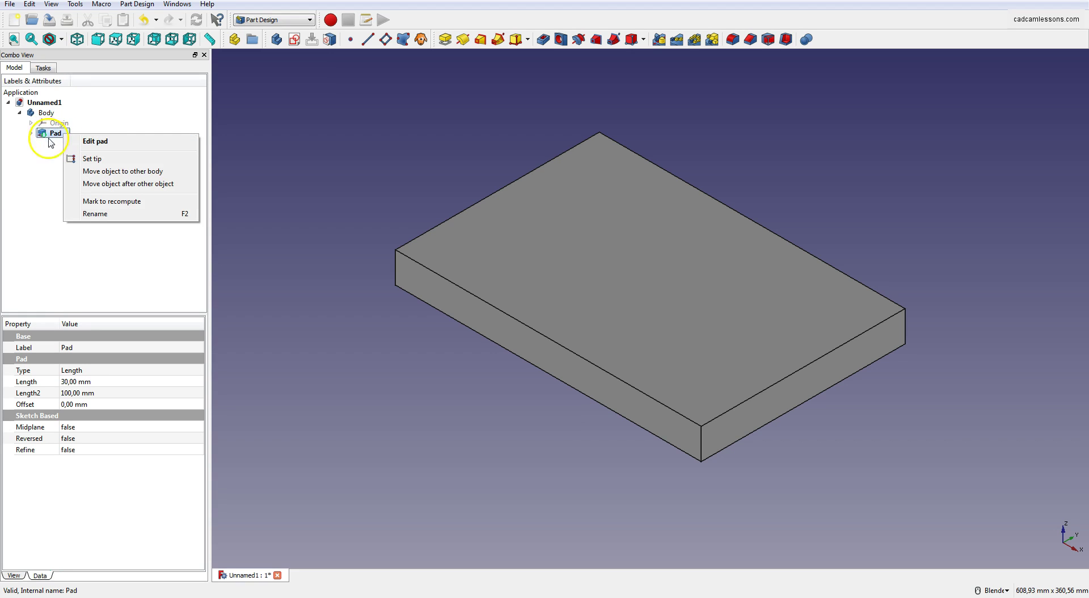
click(118, 146)
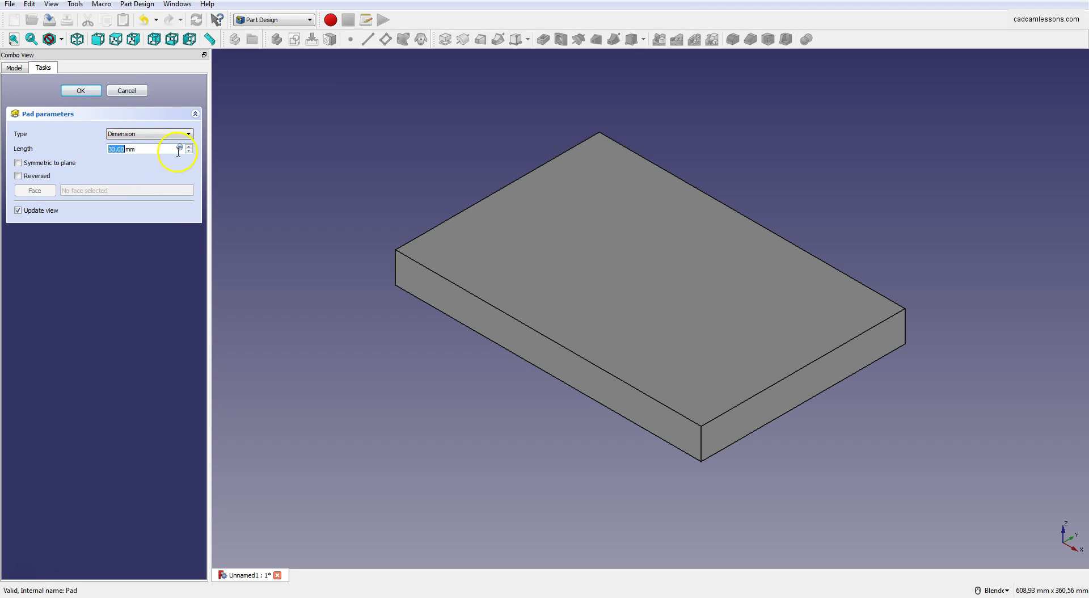
click(90, 94)
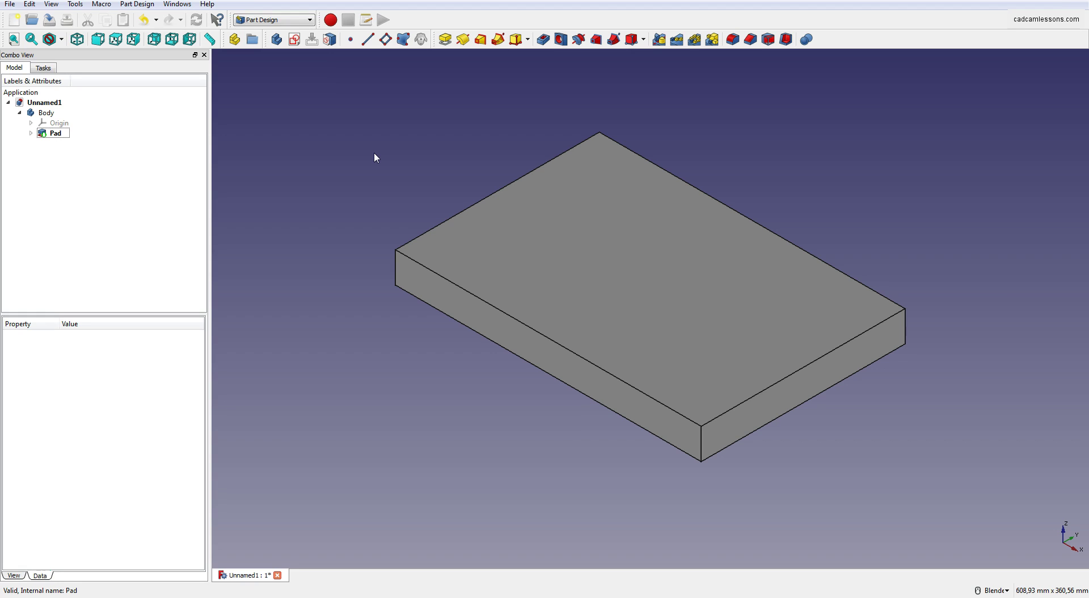
Set the 3D view's navigation style to Blender
click(372, 153)
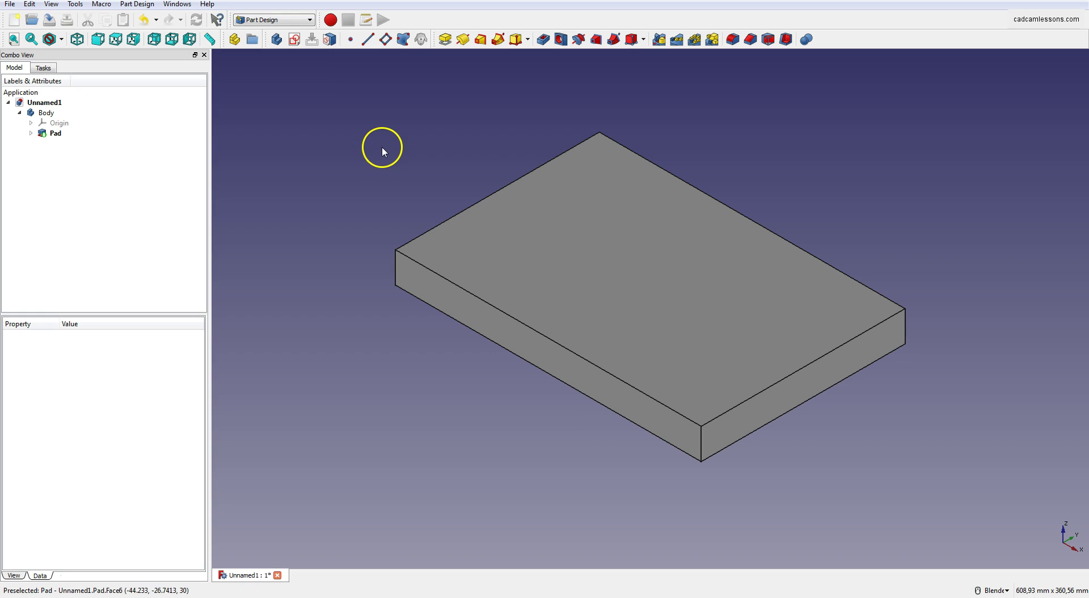
right_click(303, 118)
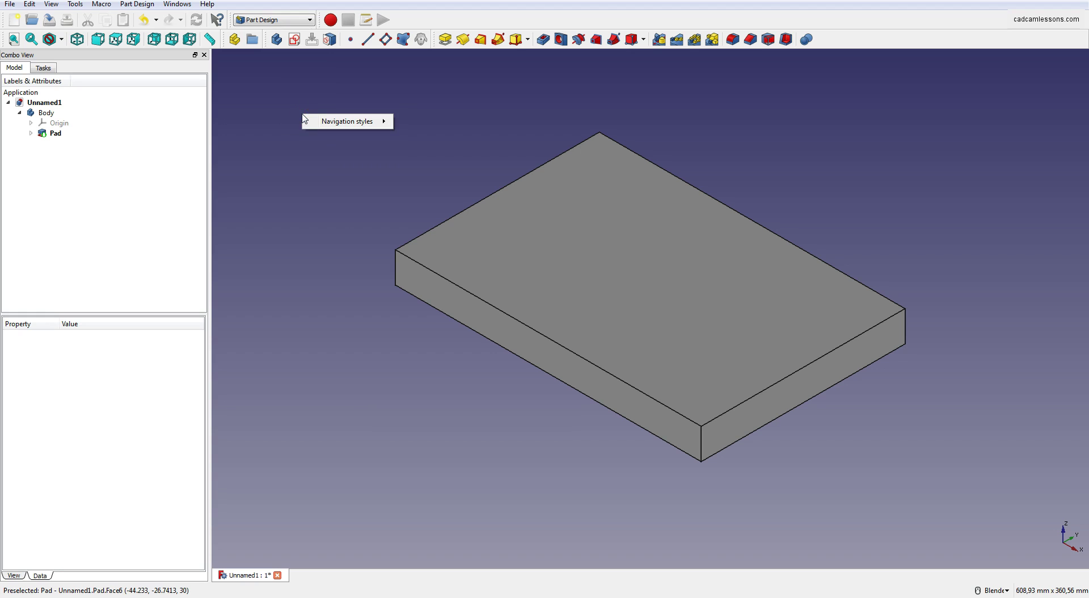
mouse_move(338, 124)
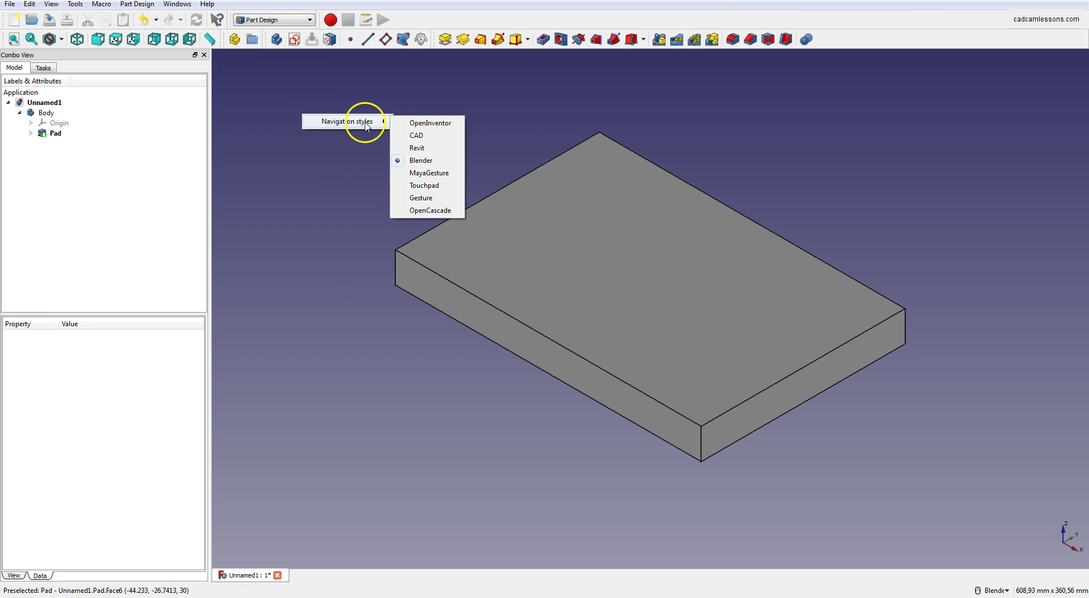
click(438, 162)
click(442, 164)
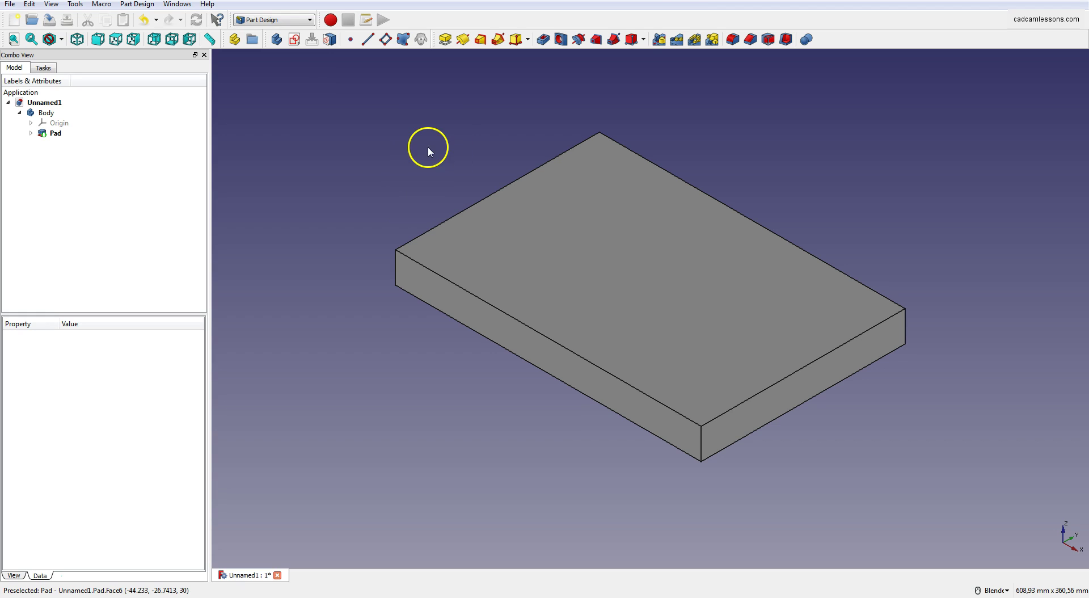
Examine the padded plate by zooming in and out, orbiting it and panning the view
scroll(447, 205, up, 2)
scroll(447, 204, down, 4)
scroll(448, 206, up, 4)
scroll(448, 206, up, 1)
scroll(448, 206, down, 4)
scroll(448, 206, up, 3)
scroll(449, 206, down, 2)
scroll(448, 206, down, 2)
scroll(445, 201, up, 2)
scroll(445, 201, down, 2)
scroll(442, 200, up, 3)
scroll(407, 193, up, 2)
scroll(408, 193, down, 4)
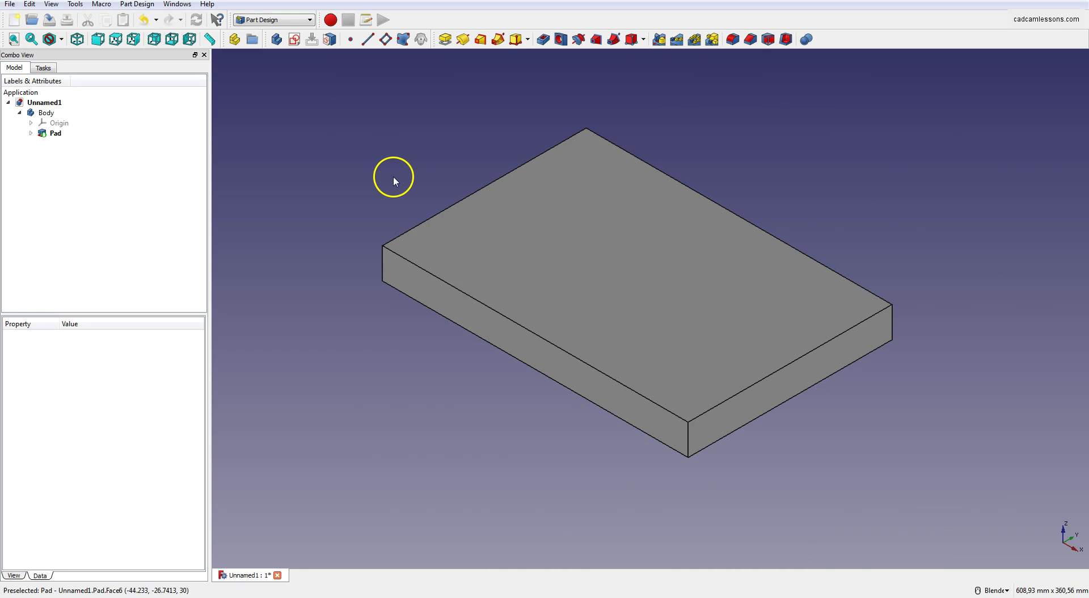
middle_drag(390, 169, 384, 148)
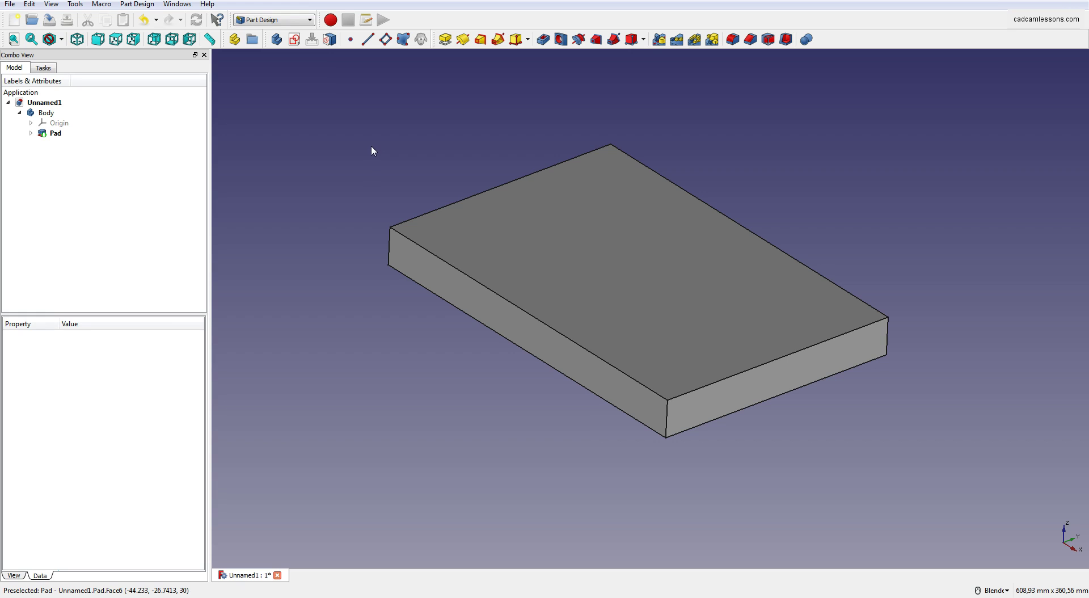
shift+middle_drag(372, 147, 388, 114)
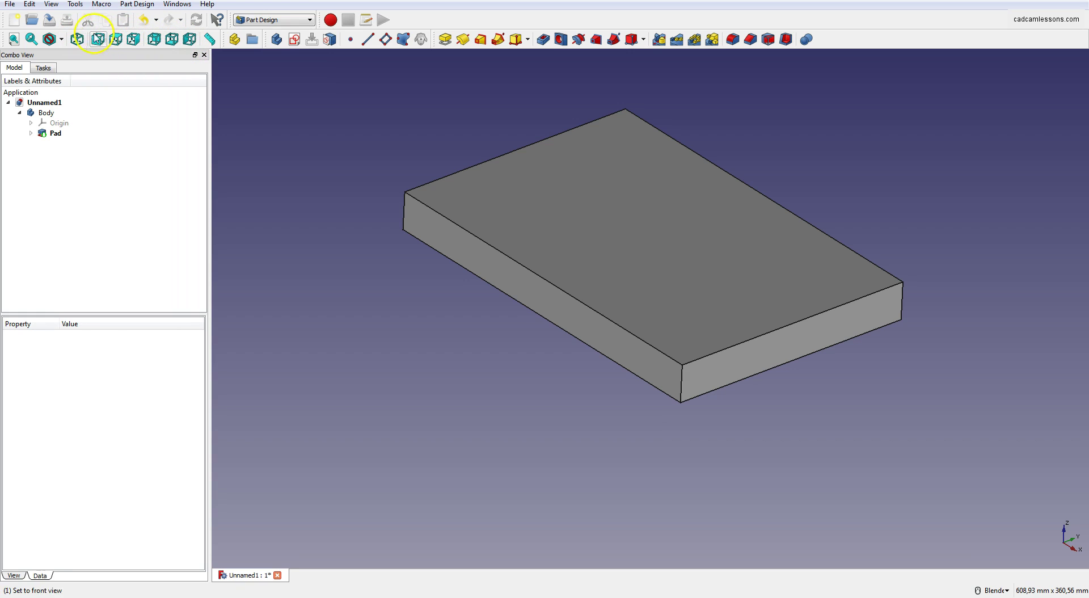
Look at the plate in the front, top, right, rear, bottom and left standard views, ending in the isometric view
click(78, 39)
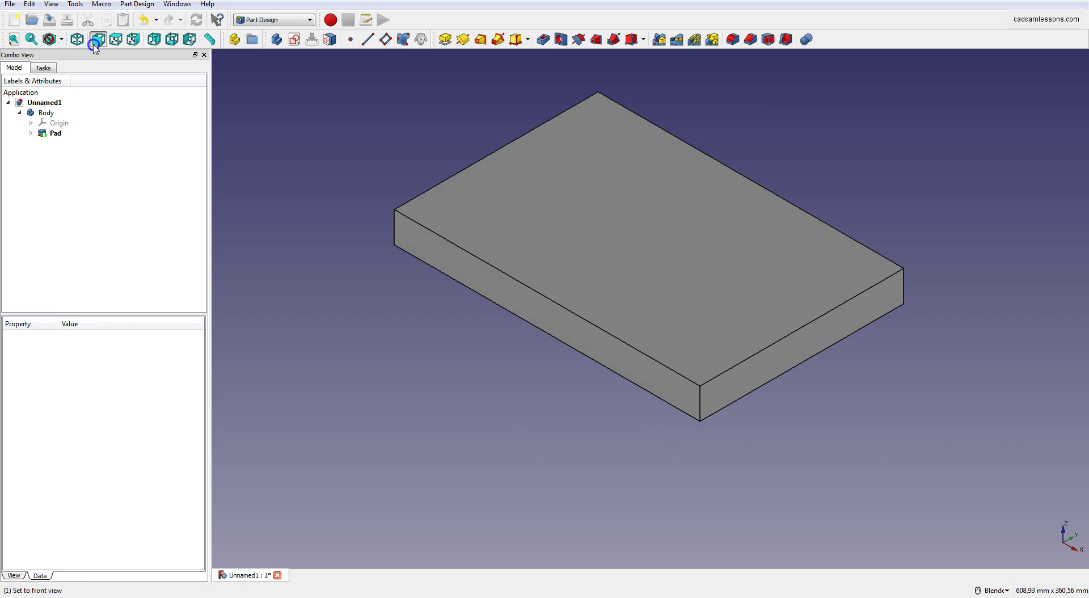
click(98, 39)
click(115, 39)
click(154, 39)
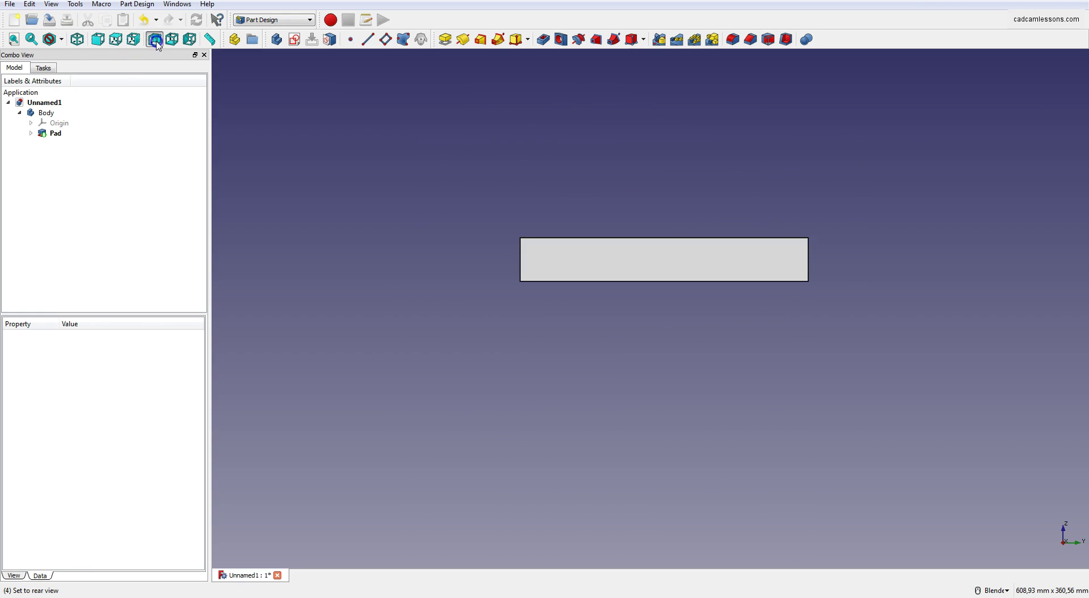
click(174, 42)
click(190, 39)
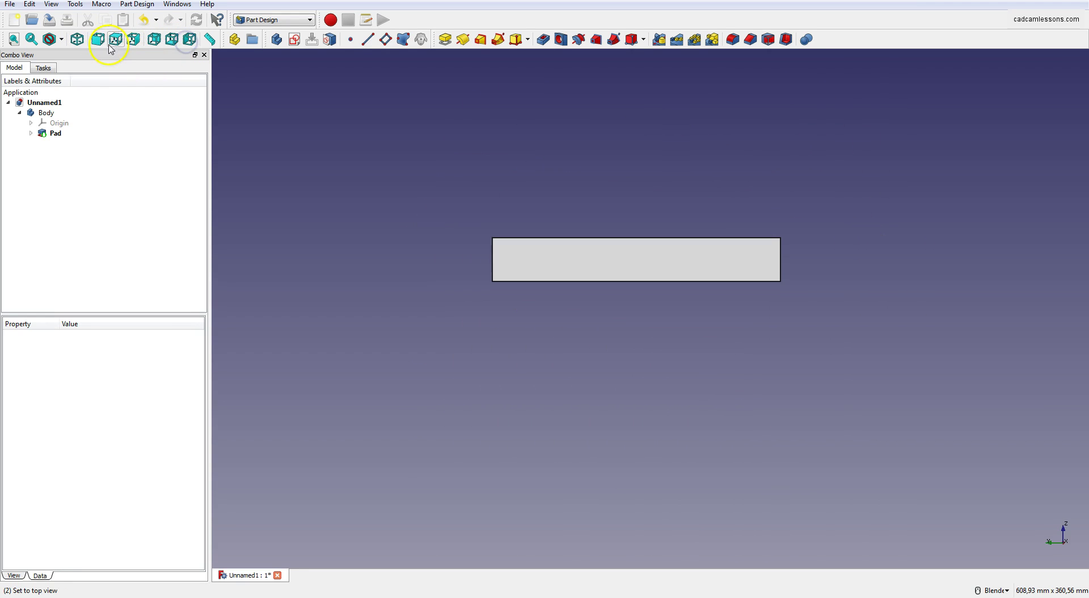
click(77, 39)
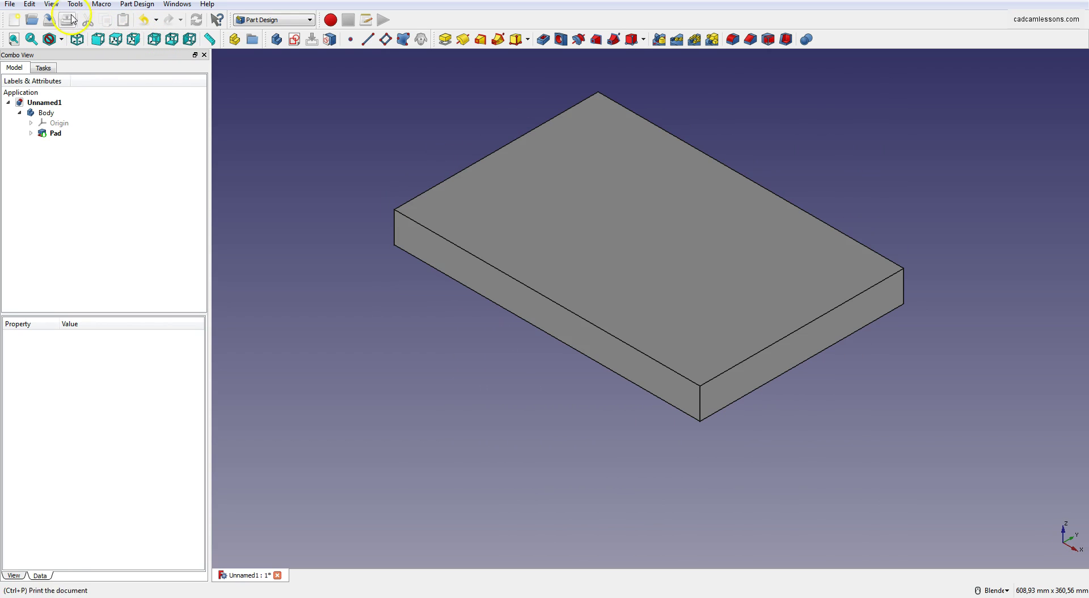
click(52, 5)
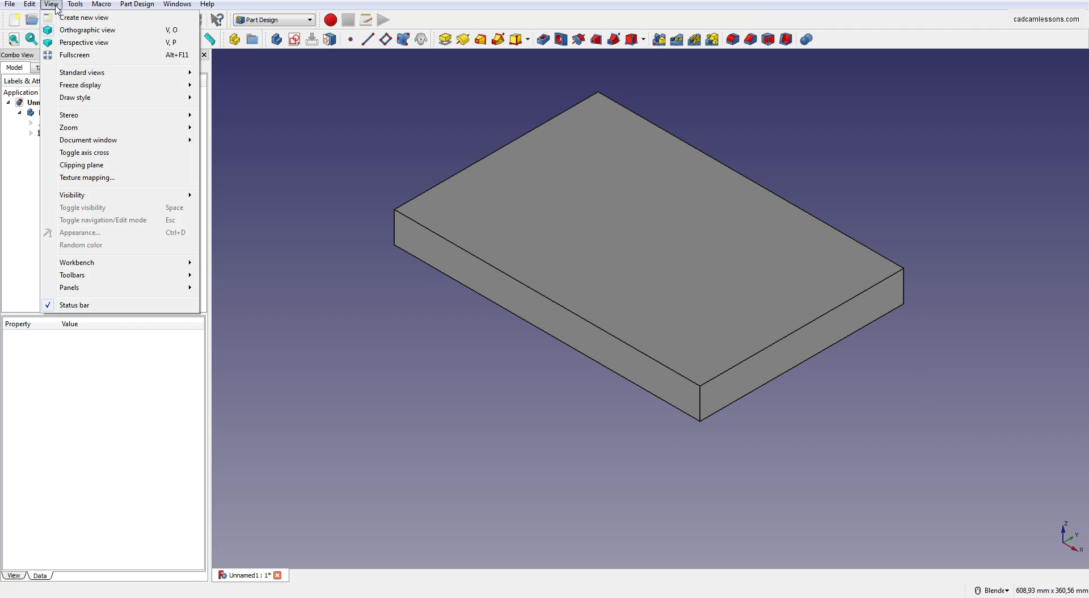
click(85, 75)
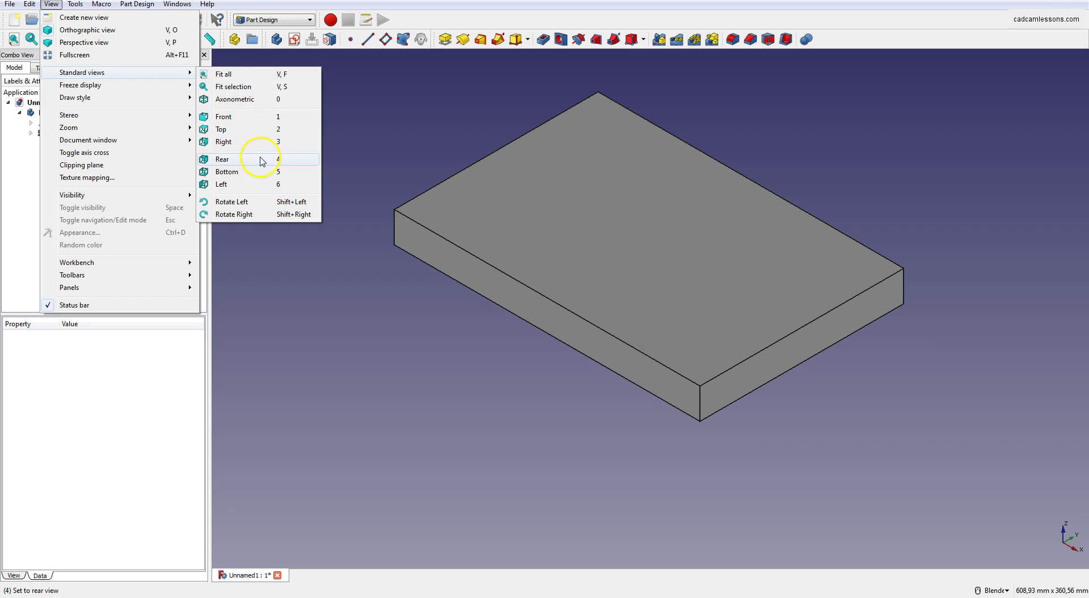
click(364, 130)
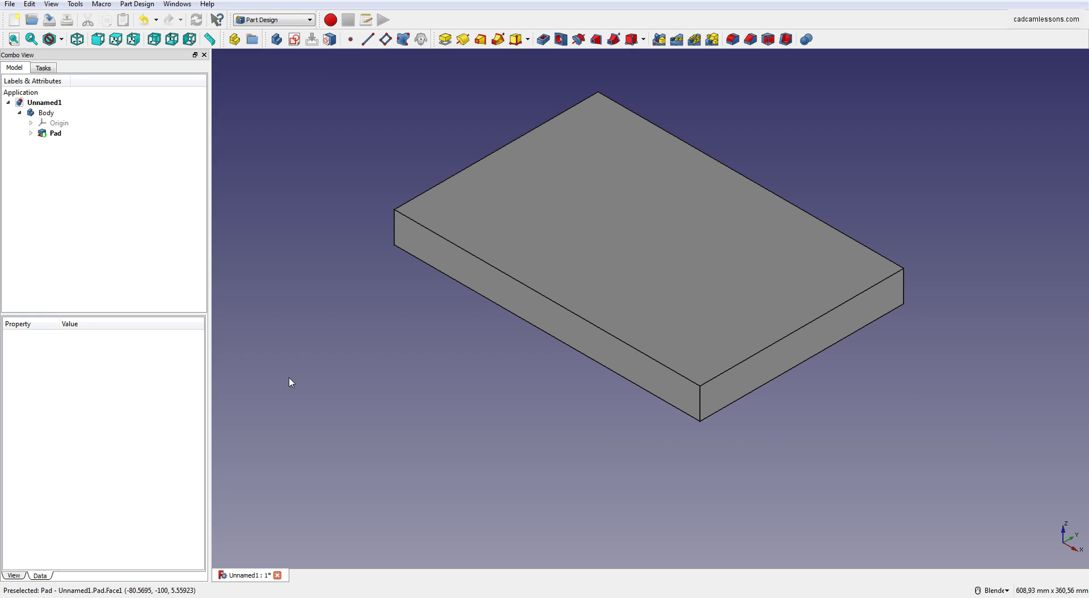
click(302, 382)
click(303, 295)
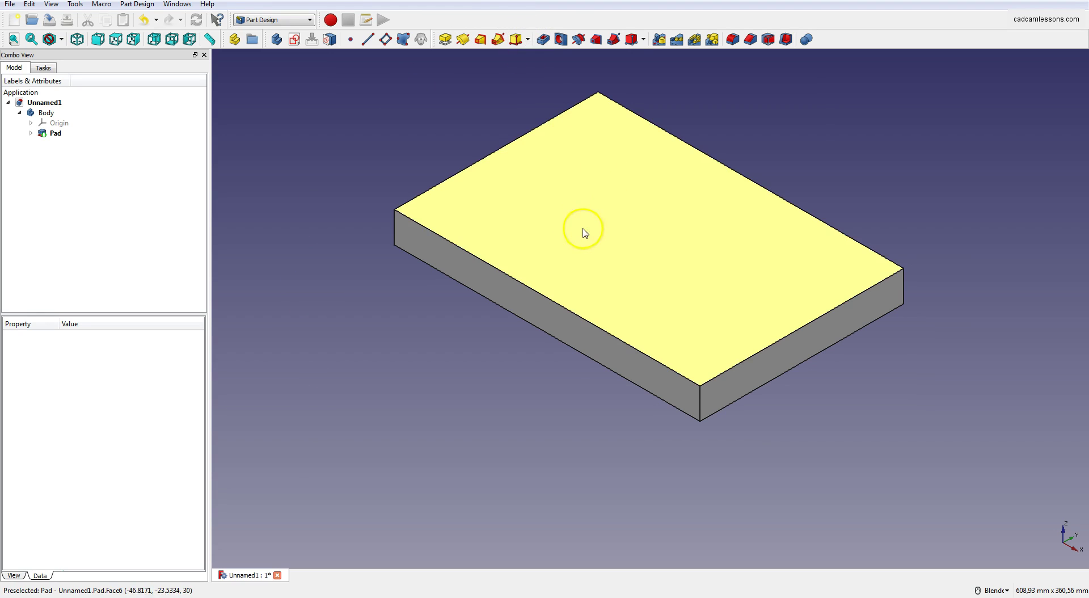
Start a sketch on the plate's top face and draw a rectangle about 22 mm from its left edge and 37 mm from its right
click(595, 207)
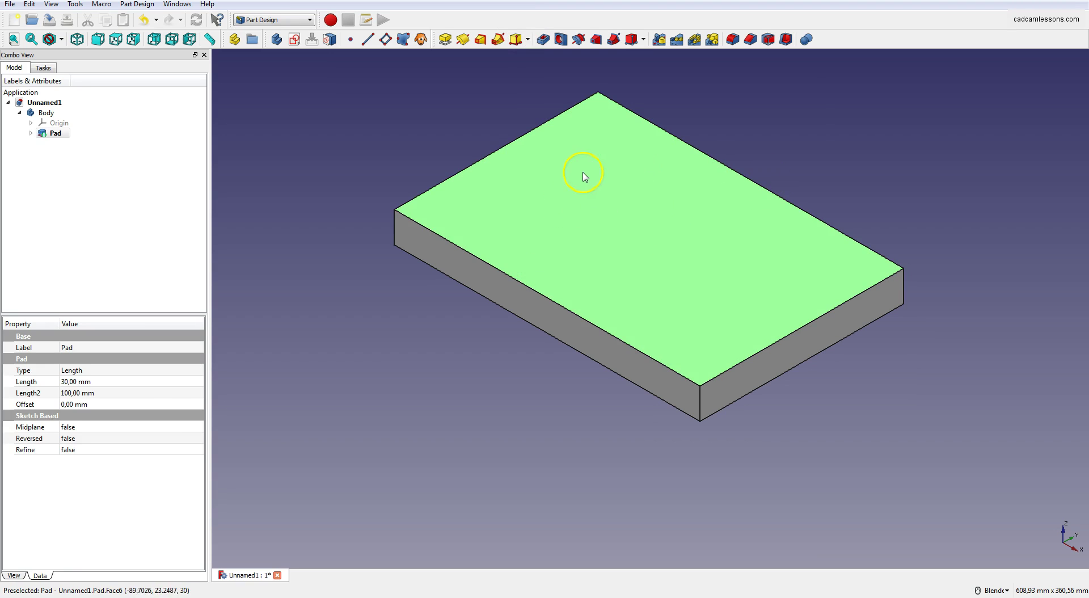
click(295, 40)
click(716, 254)
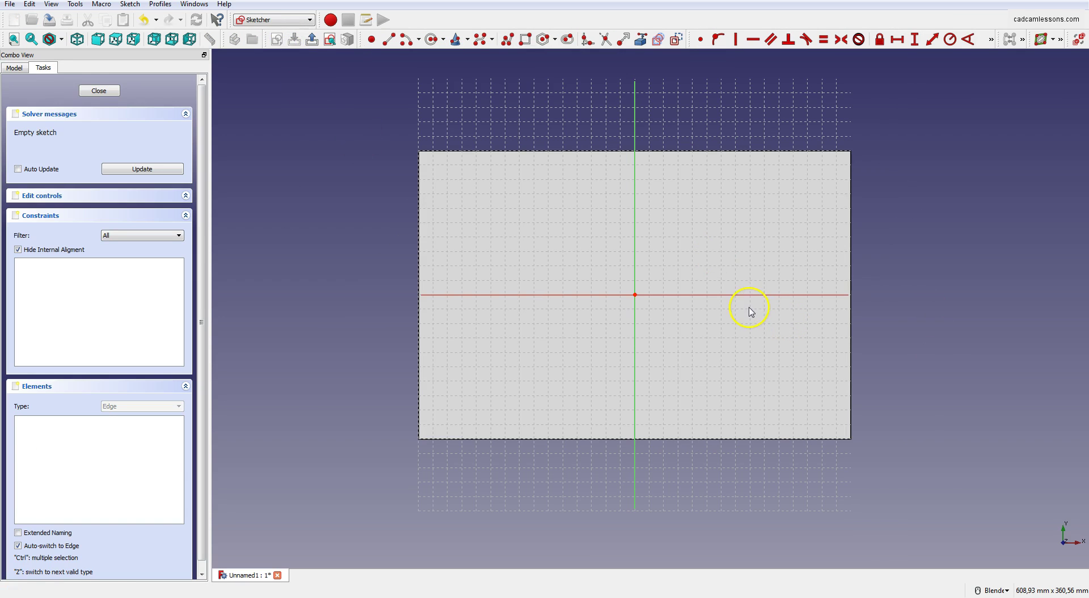
click(525, 38)
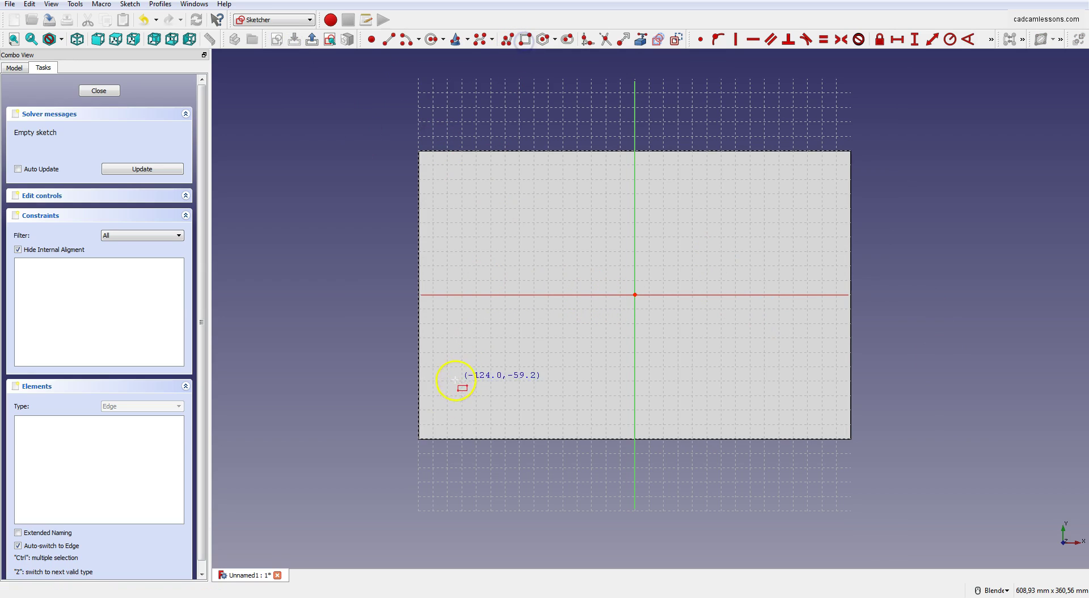
click(451, 404)
click(798, 180)
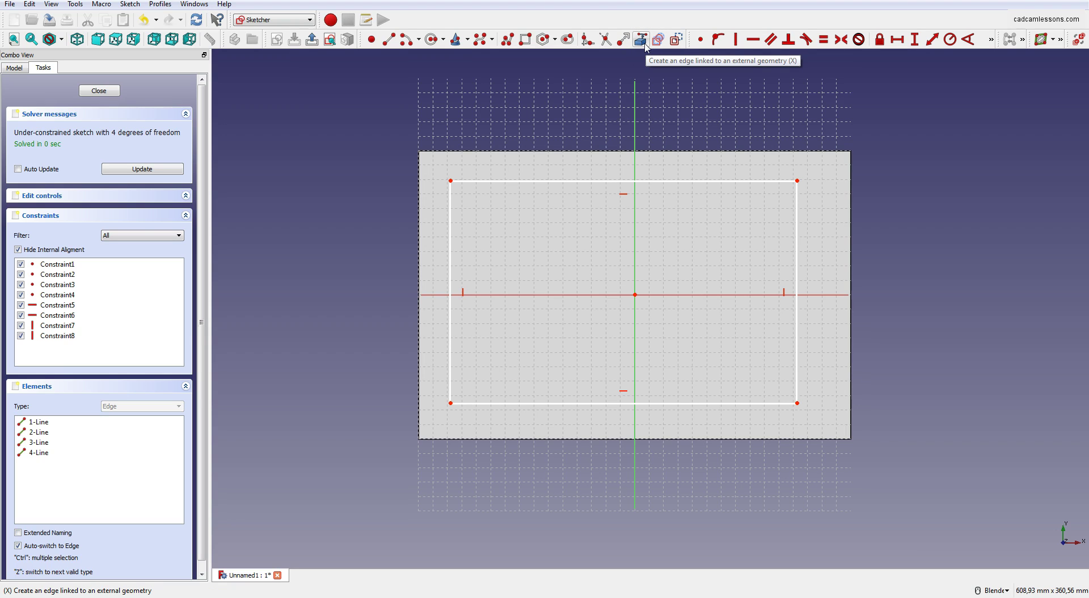
Link the plate's upper and lower long edges into the sketch as external geometry
click(642, 40)
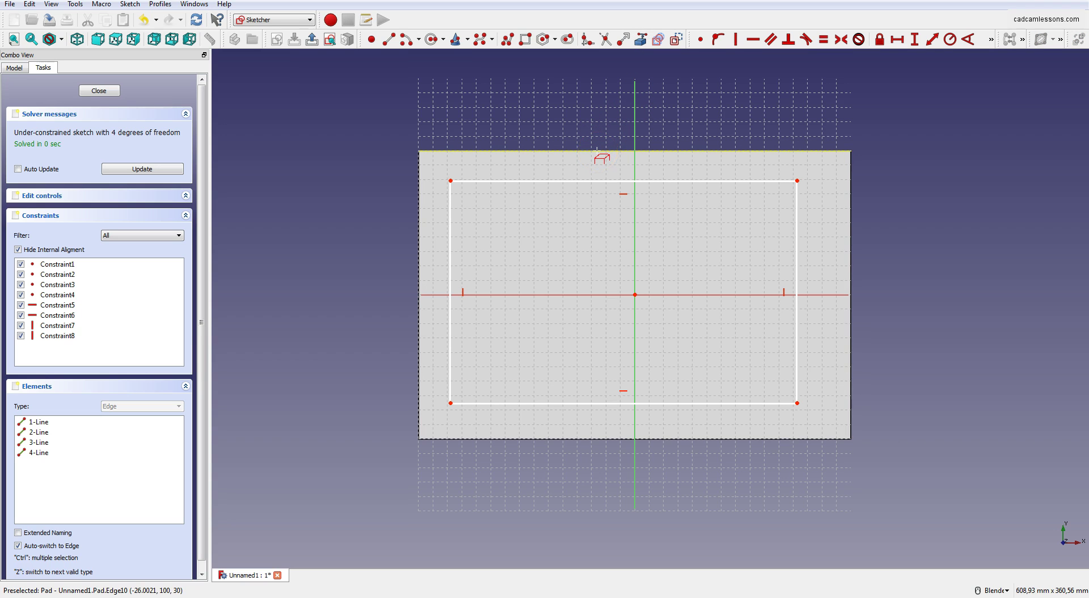
click(600, 152)
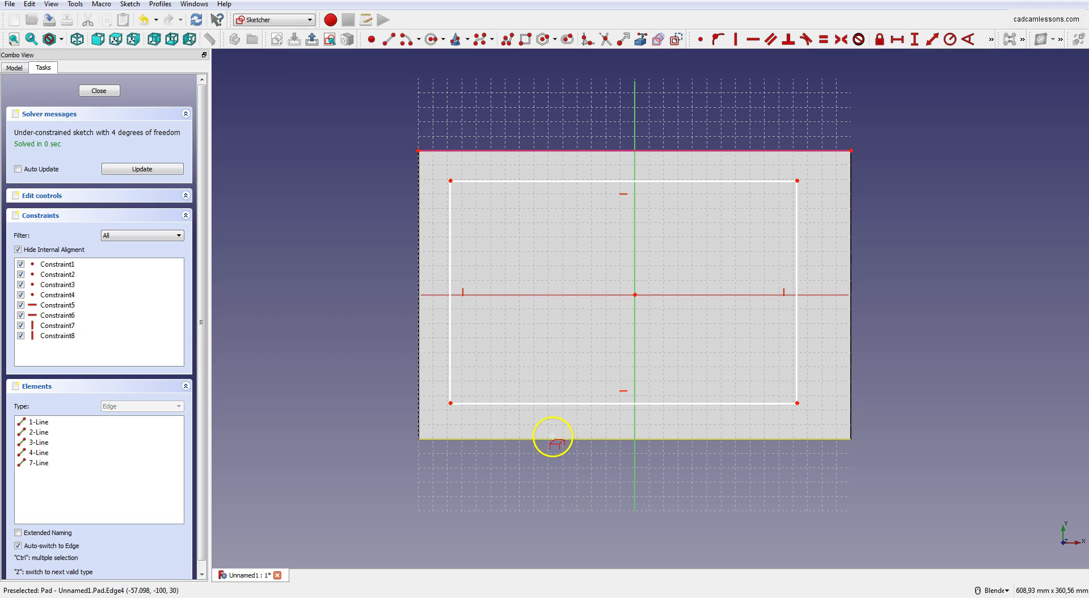
click(554, 439)
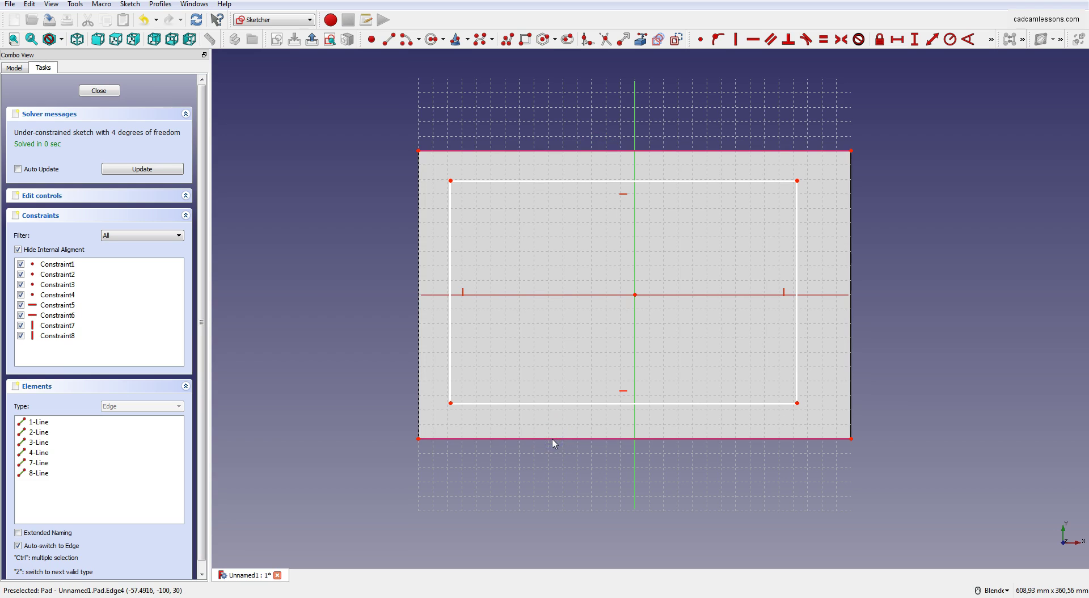
click(555, 428)
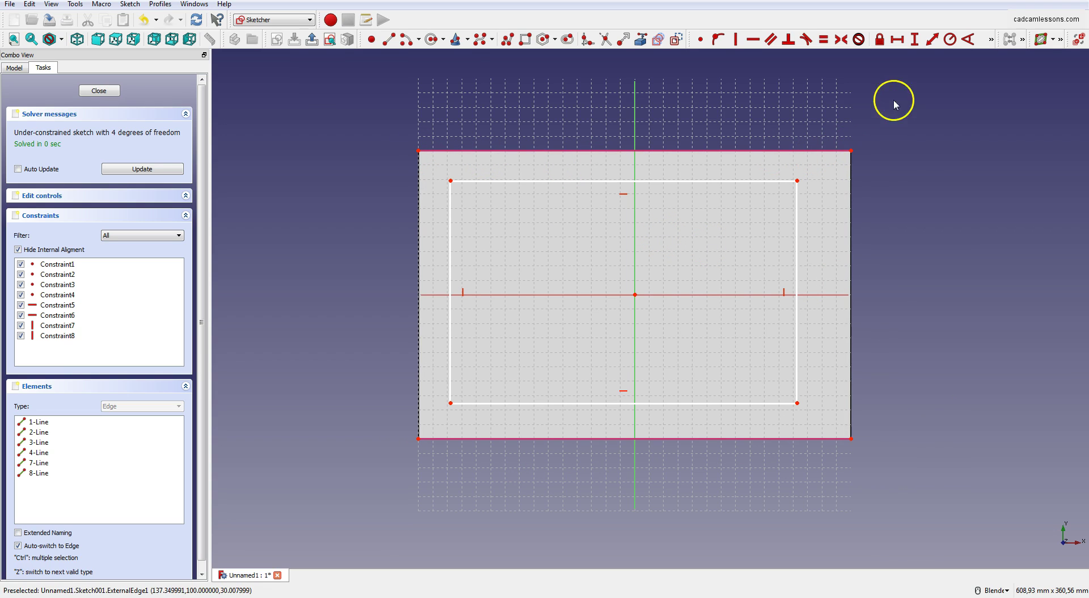
Constrain the horizontal distance between the lower-left corners of the plate and the rectangle to 25 mm
click(898, 39)
click(418, 439)
click(450, 403)
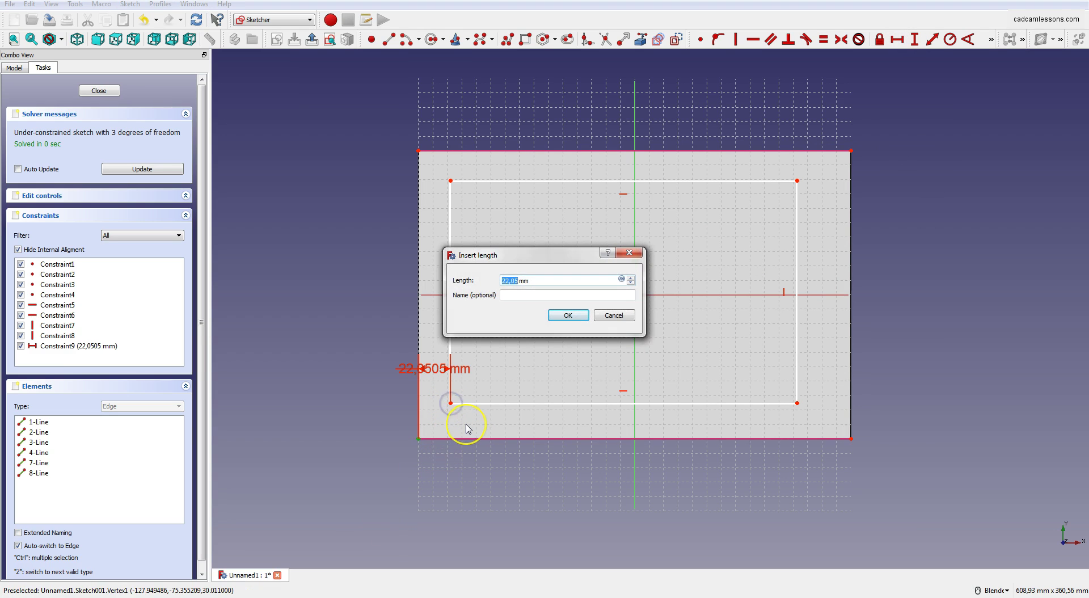
click(568, 315)
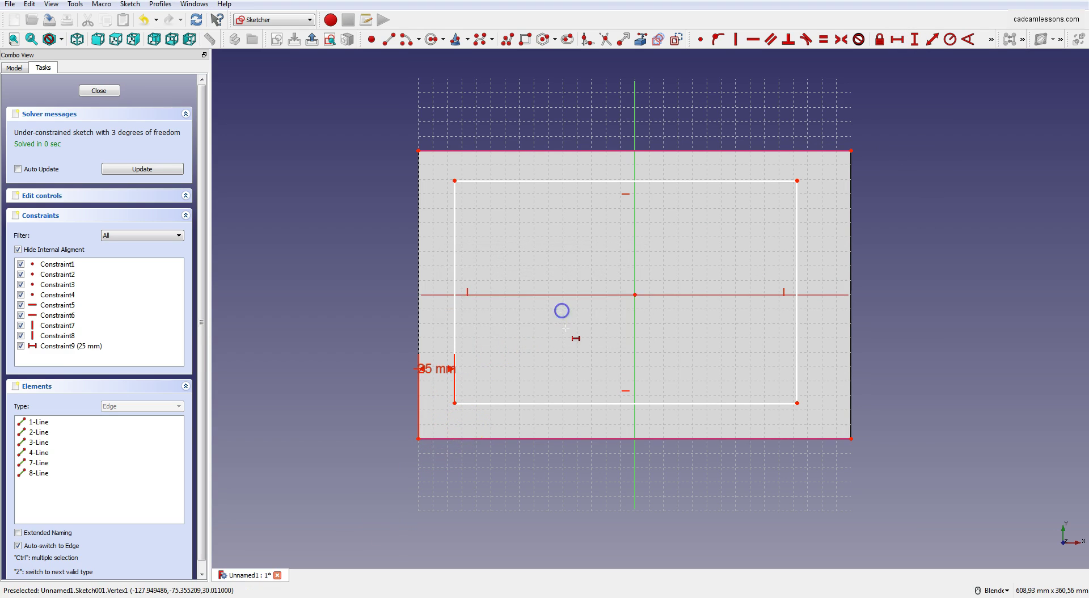
Constrain the horizontal distance between the lower-right corners to 25 mm and place both horizontal dimensions below the plate
click(797, 403)
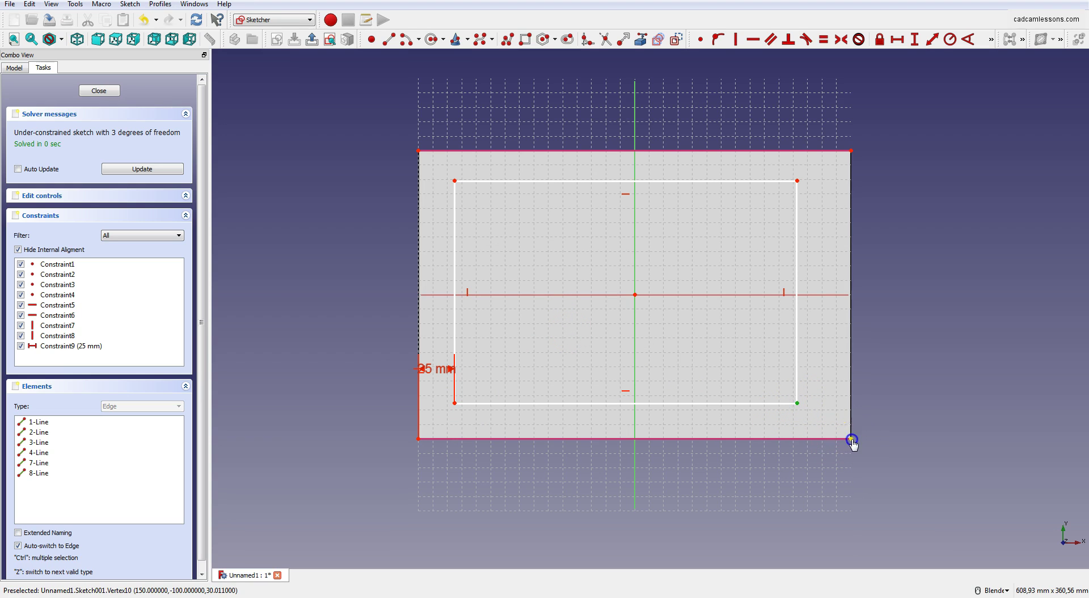
click(852, 438)
text(25)
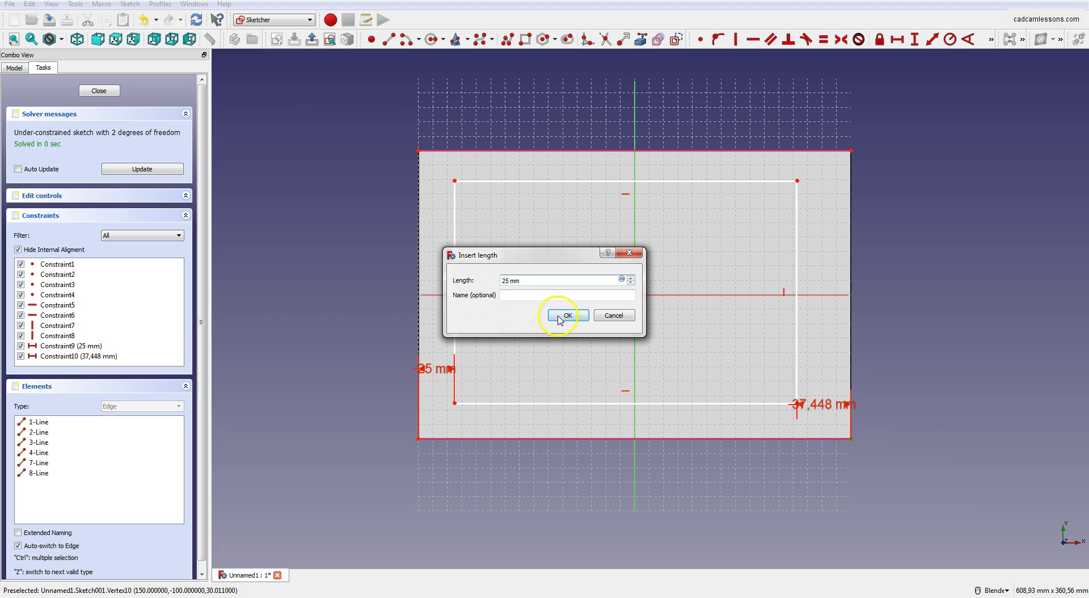
click(568, 316)
mouse_move(443, 373)
mouse_down()
mouse_move(462, 476)
mouse_move(492, 467)
mouse_up()
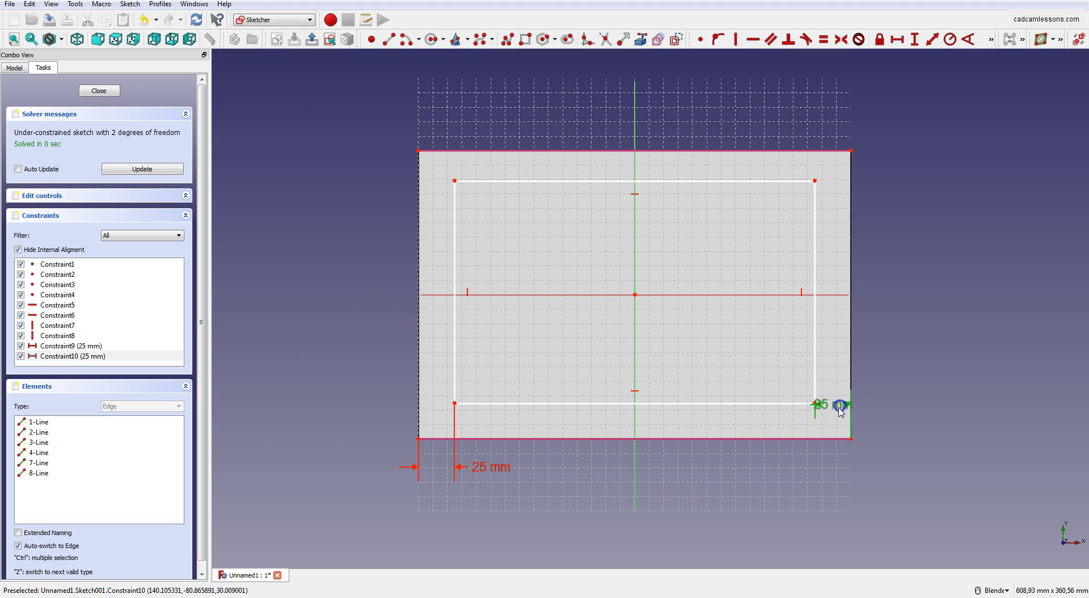
mouse_move(832, 404)
mouse_down()
mouse_move(817, 471)
mouse_move(778, 470)
mouse_up()
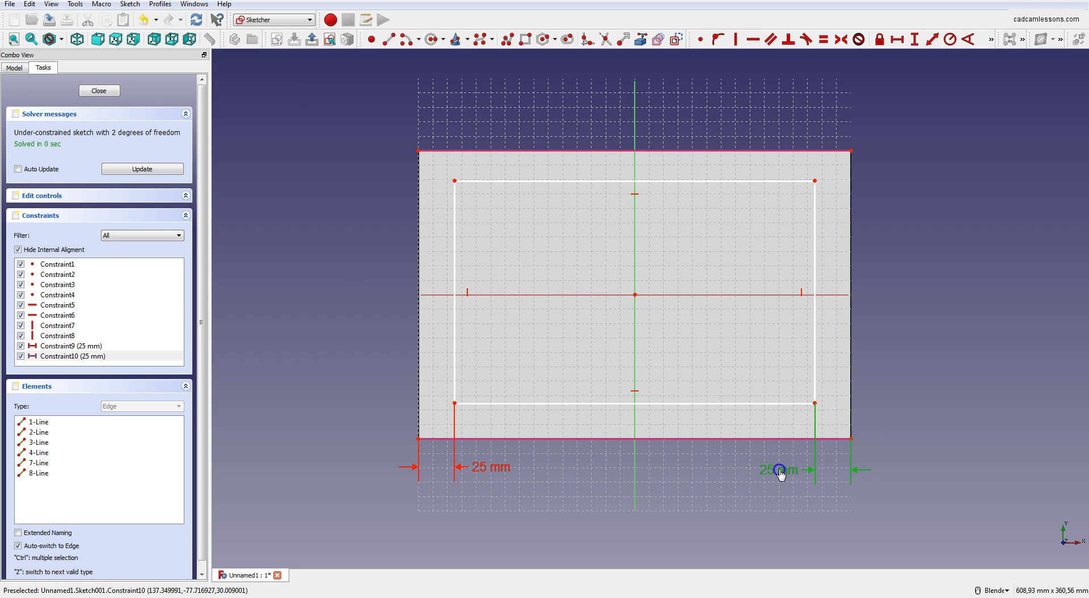
click(914, 39)
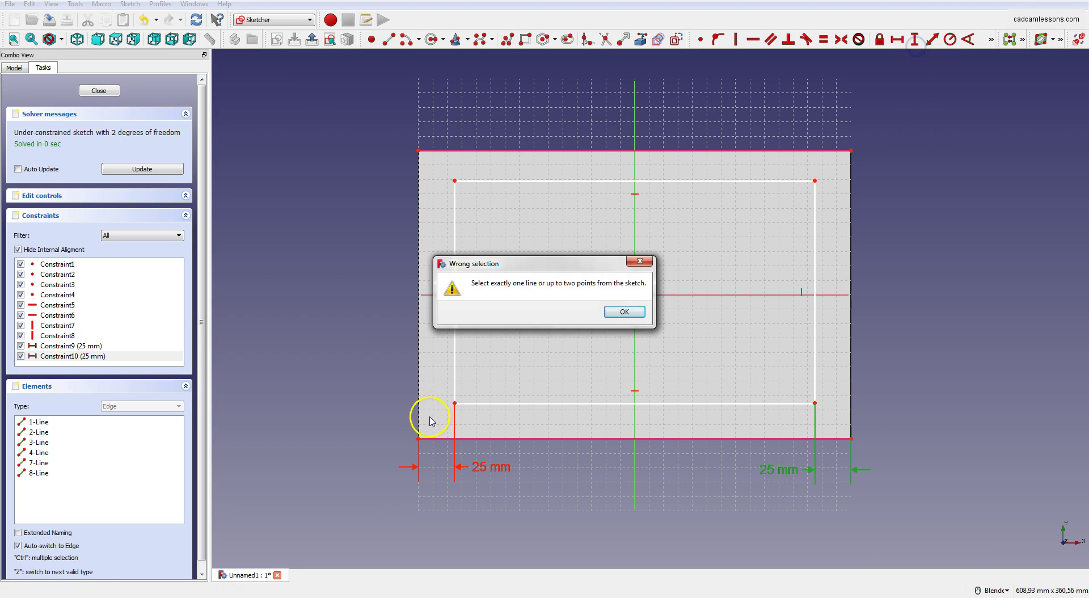
click(625, 311)
right_click(909, 395)
click(901, 361)
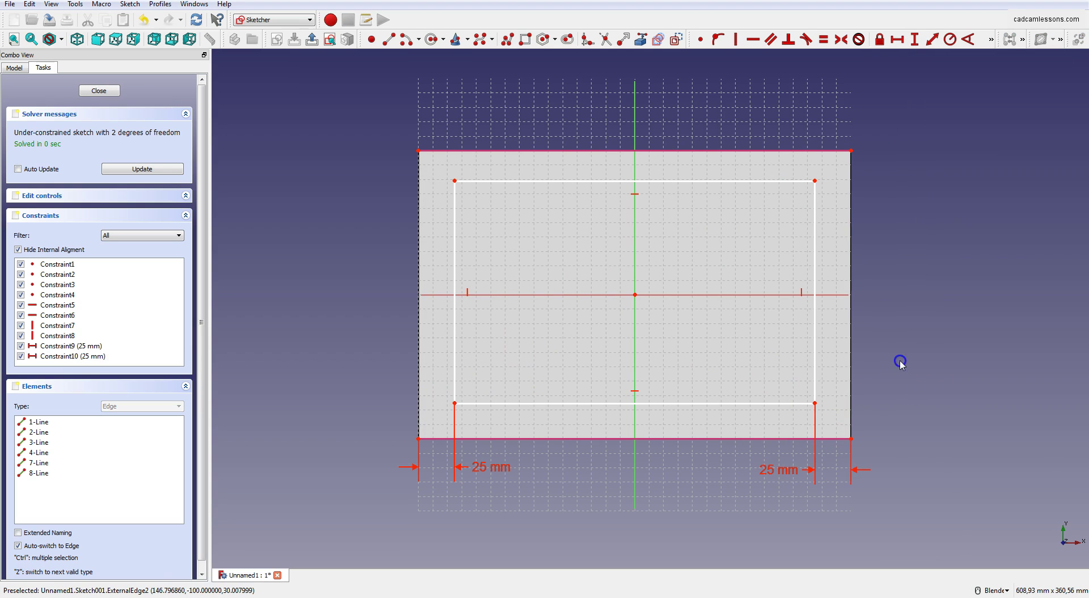
Constrain the vertical distance between the lower-left corners of the plate and the rectangle to 25 mm
click(915, 39)
click(419, 438)
text(25)
click(568, 316)
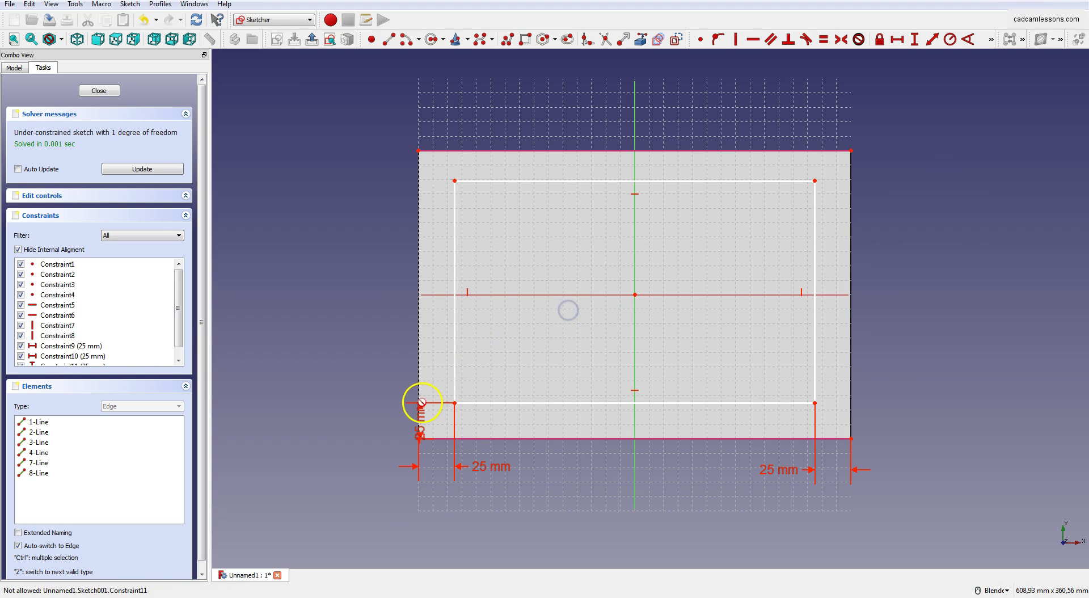
Constrain the vertical distance between the upper-left corners of the rectangle and the plate to 25 mm
click(455, 180)
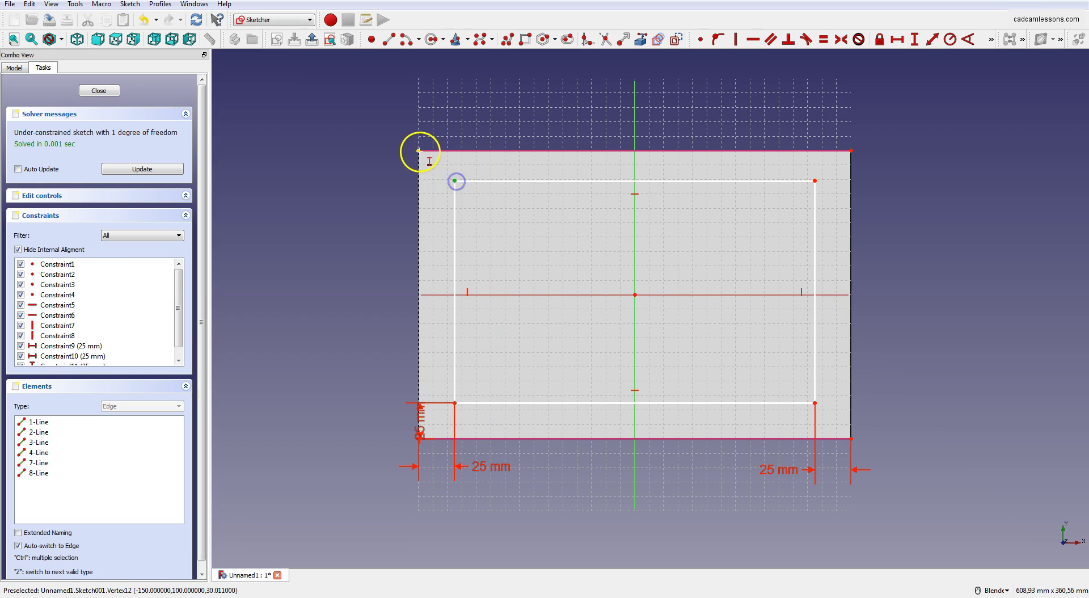
click(419, 151)
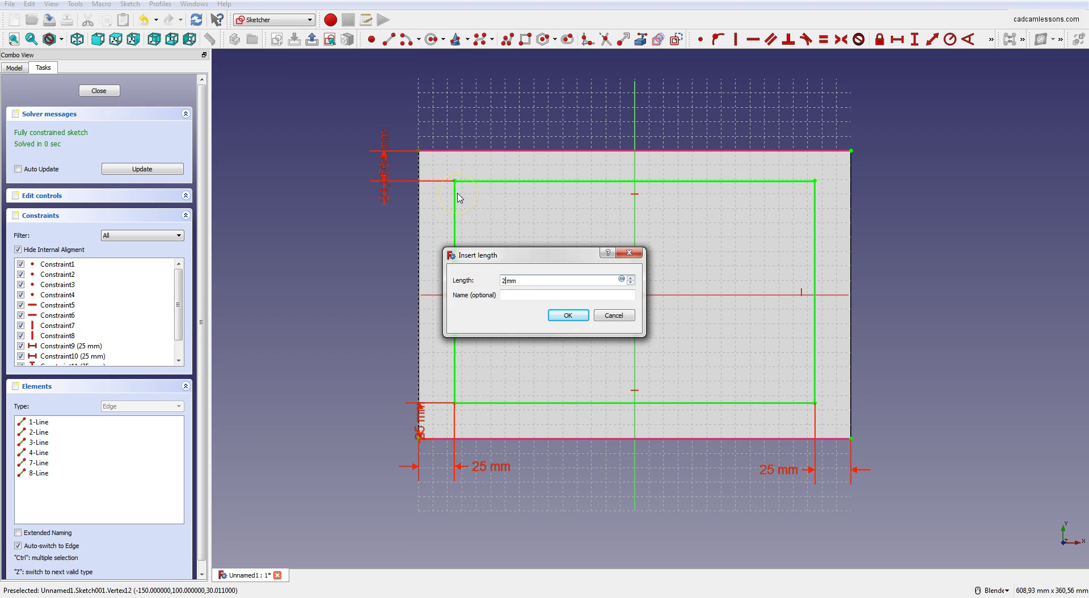
text(25)
click(562, 315)
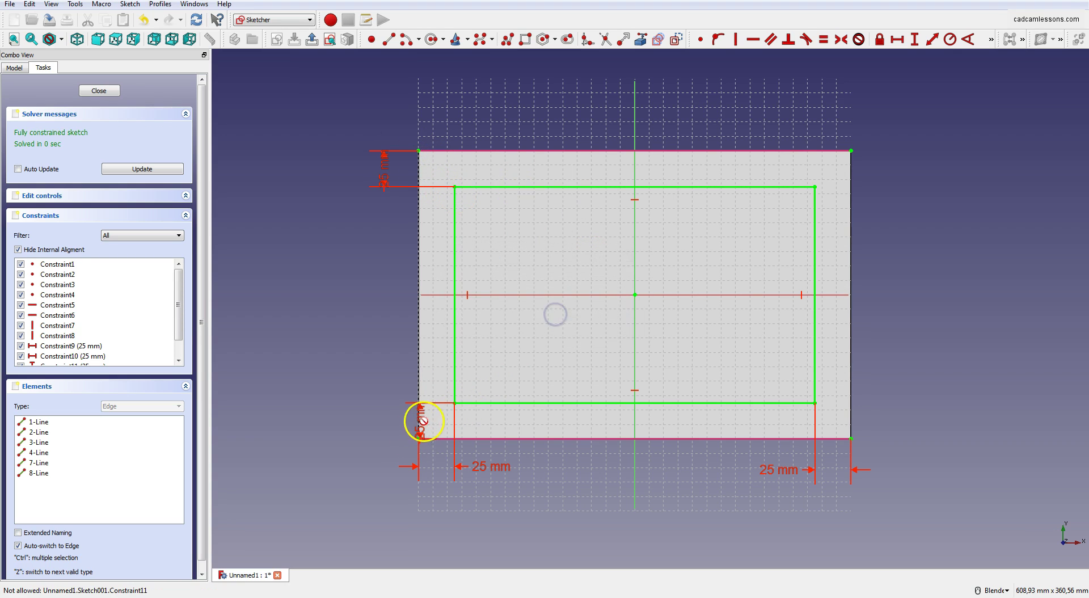
Reposition both vertical 25 mm dimensions clear of the plate's left edge and close the sketch
drag(420, 426, 397, 365)
click(384, 173)
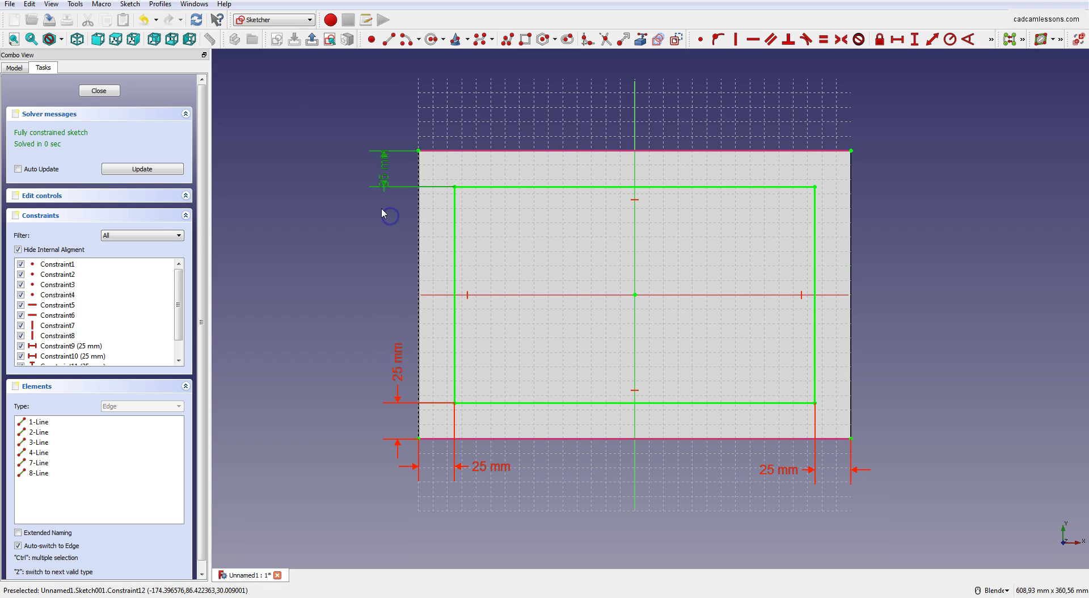
drag(387, 175, 404, 229)
click(349, 118)
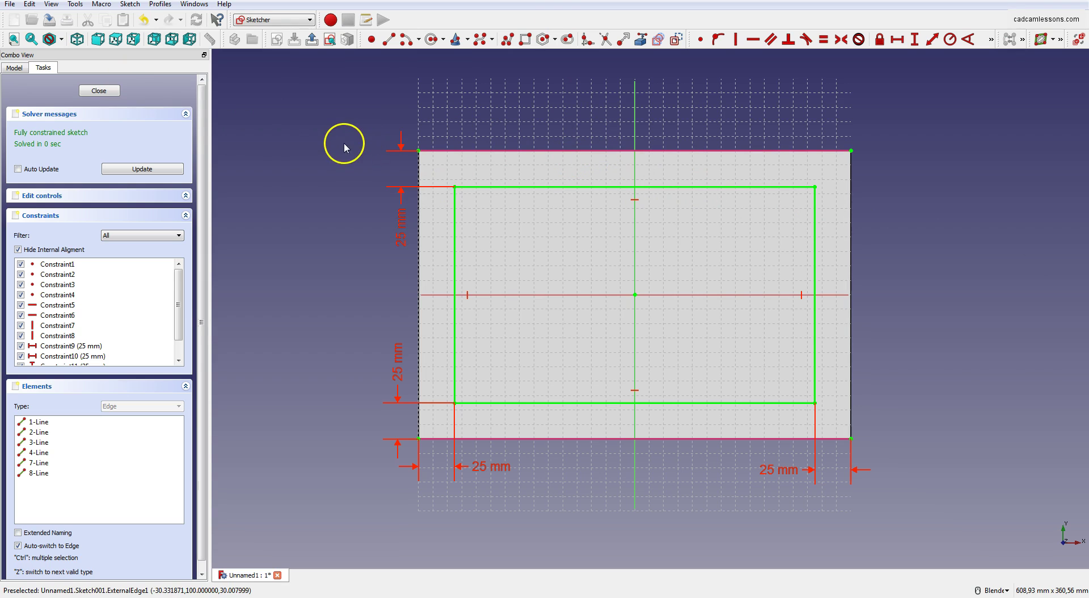
click(102, 90)
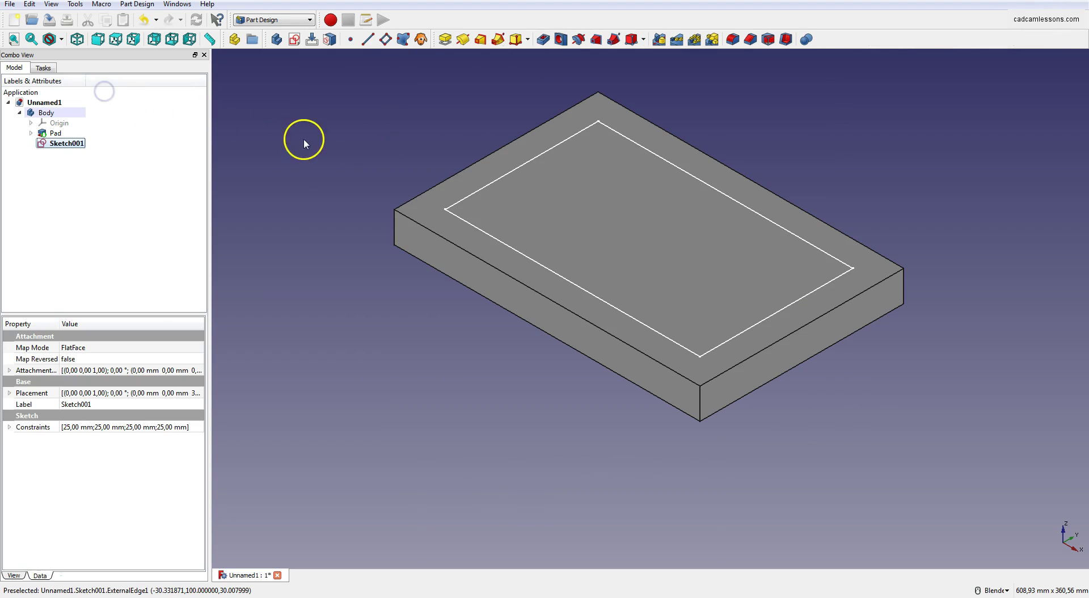
Pocket the inner rectangle sketch into the plate to a depth of 10 mm
click(546, 43)
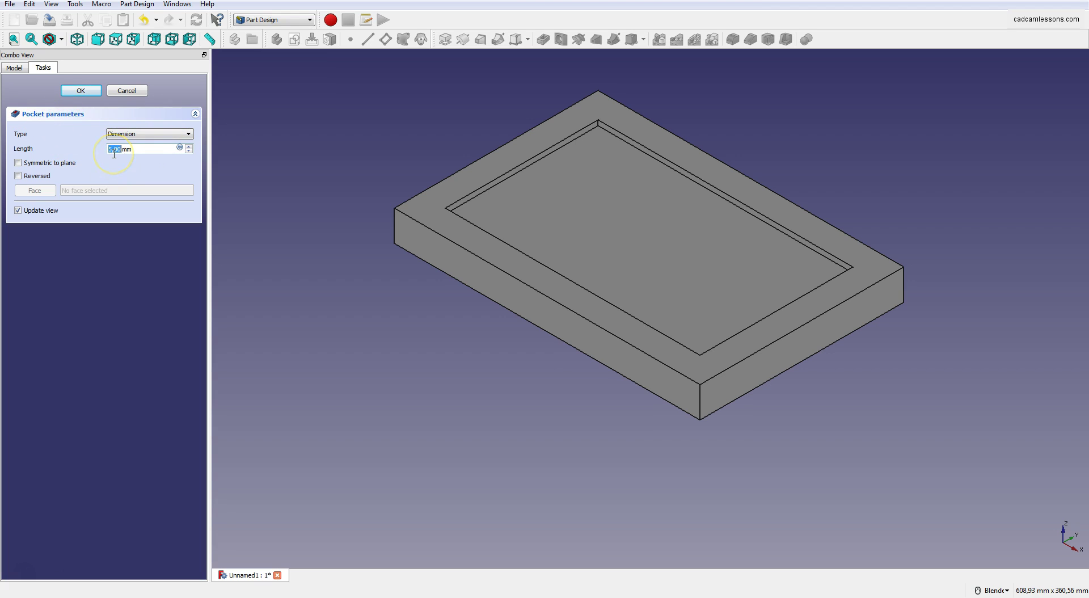
text(10)
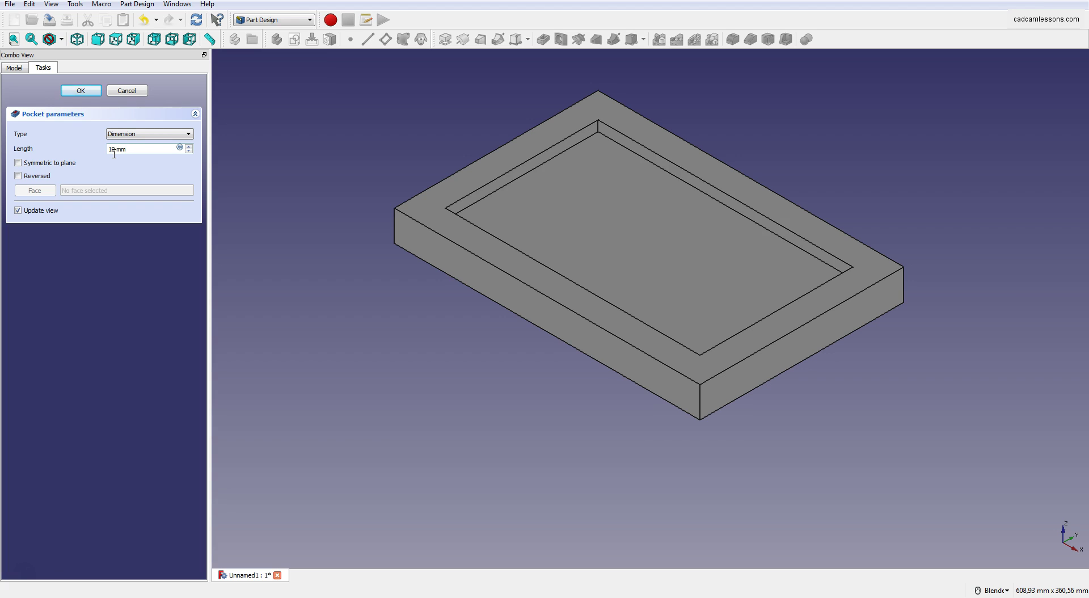
click(80, 93)
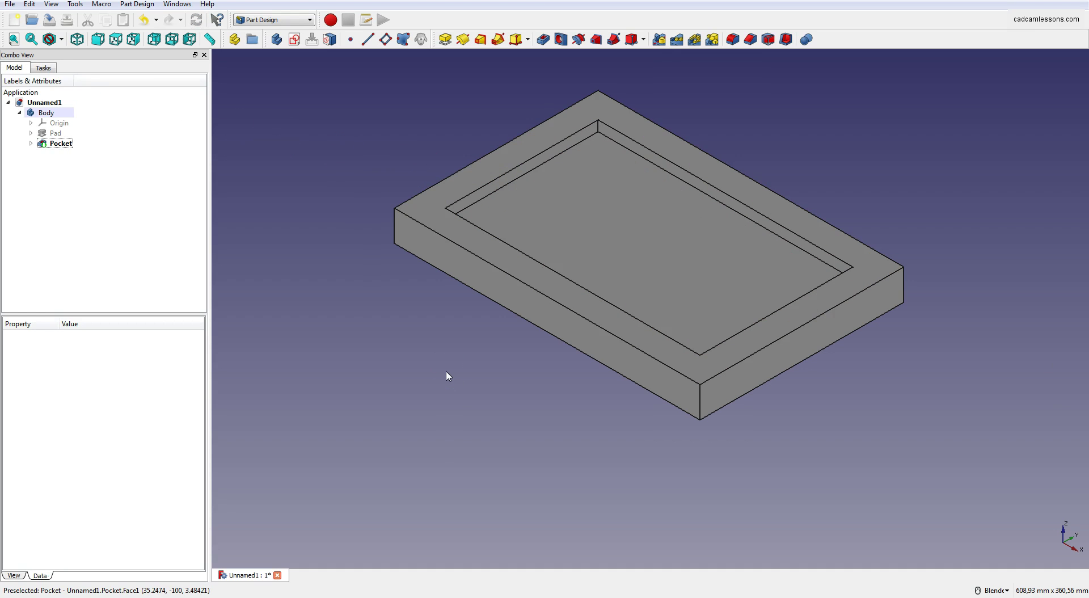
Start a sketch on the top face of the rim around the pocket and draw a small circle in its upper-left corner
click(443, 207)
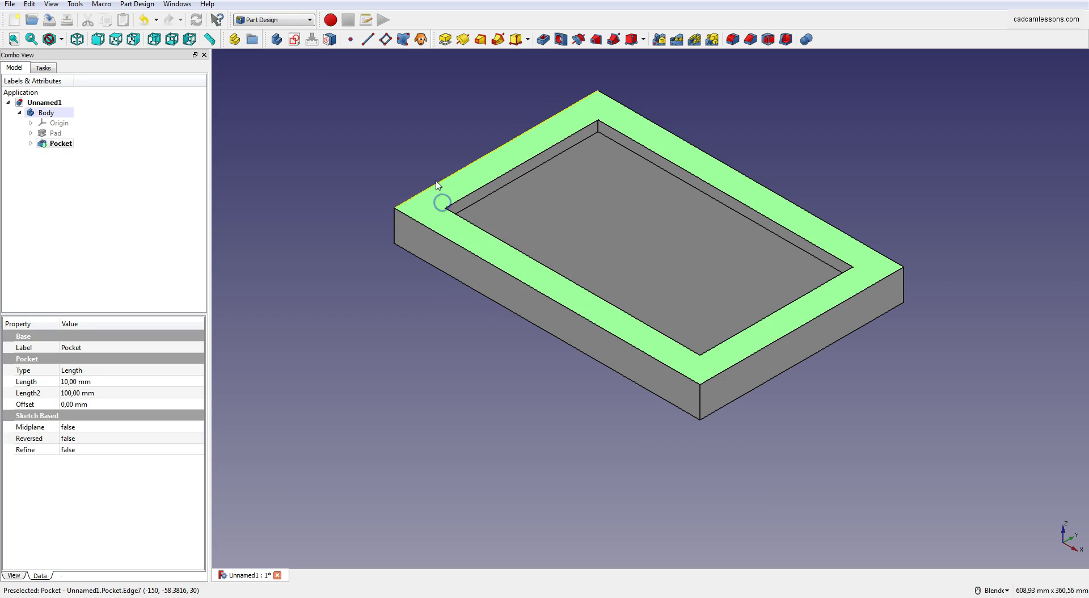
click(295, 39)
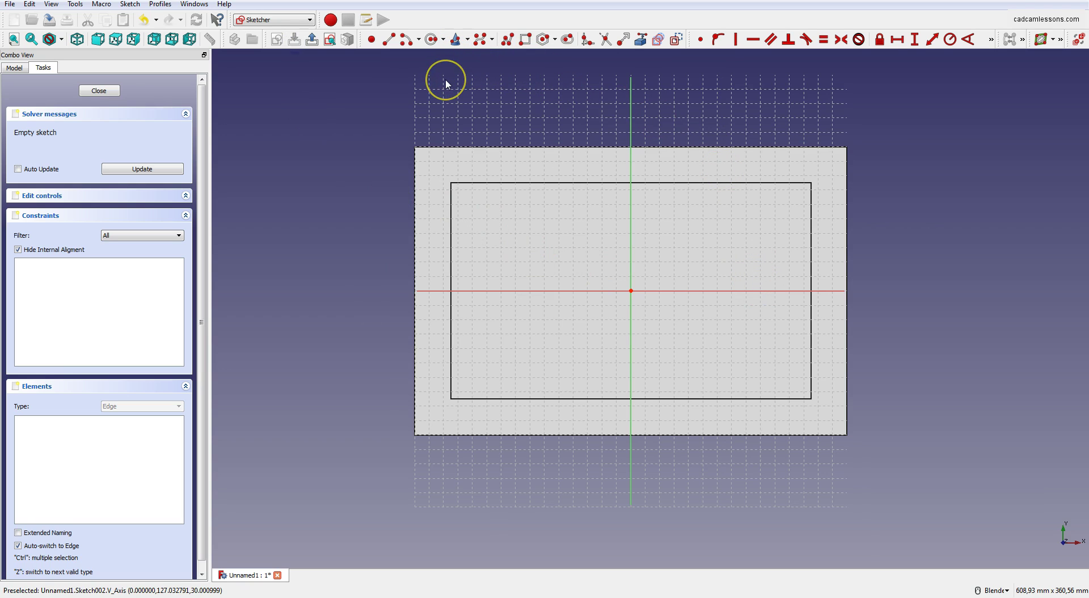
click(432, 39)
click(432, 168)
click(443, 170)
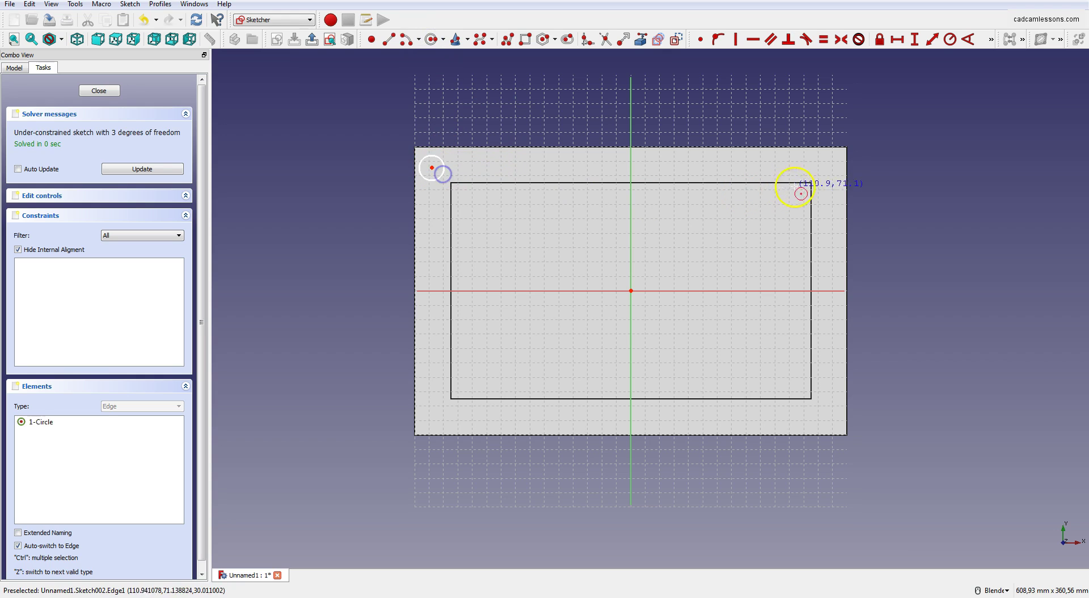
Draw three more small circles in the rim's upper-right, lower-right and lower-left corners, then leave the circle tool
click(827, 164)
click(830, 176)
click(825, 414)
click(832, 425)
click(432, 416)
click(440, 425)
right_click(359, 245)
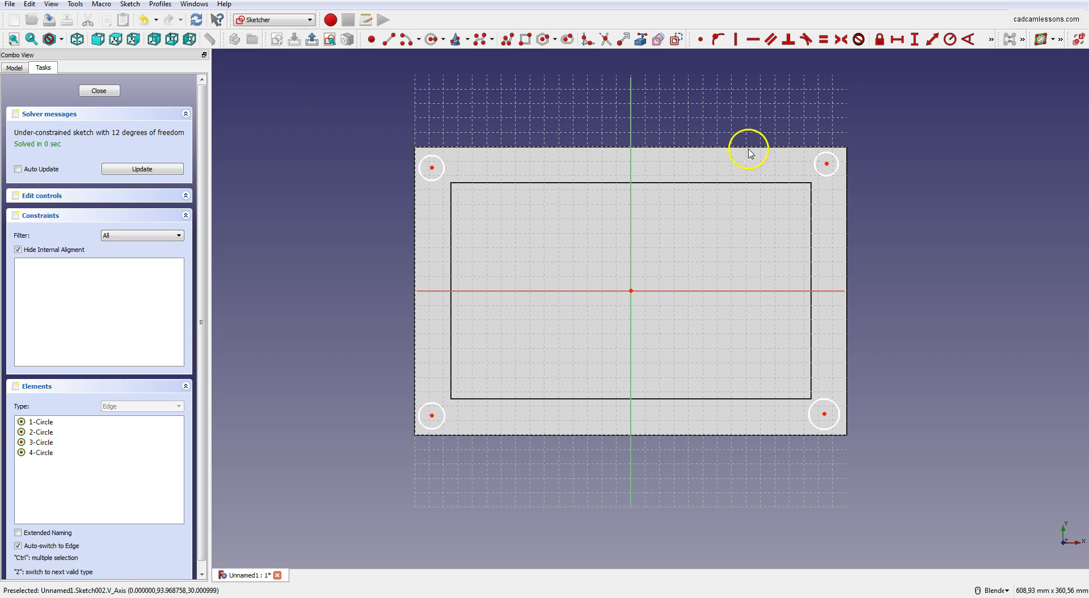
click(632, 160)
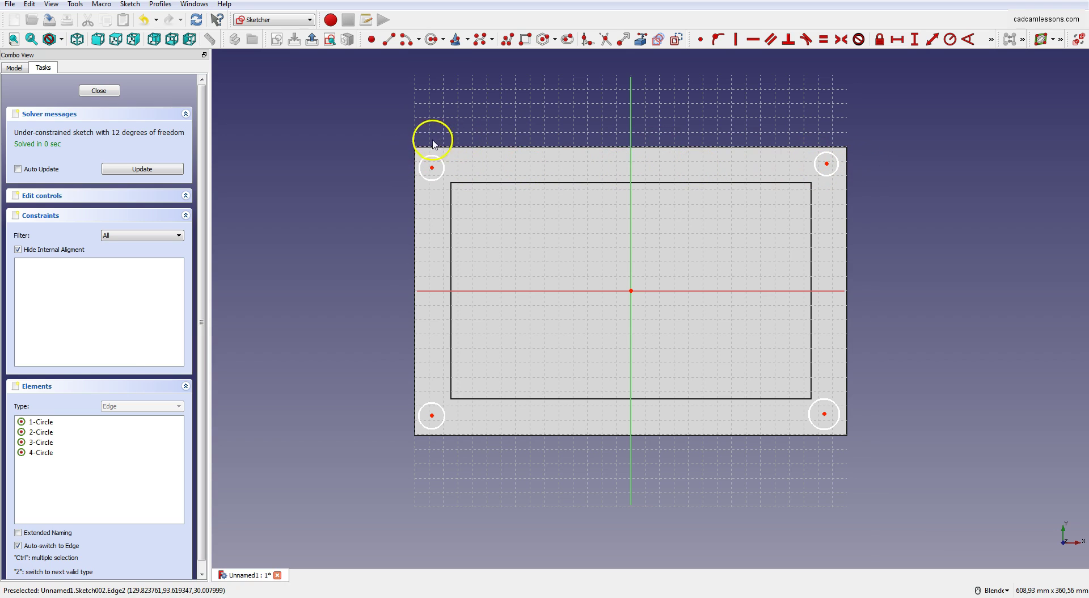
Align the centres of the two upper circles horizontally, and align the centres of the two lower circles horizontally as well
click(435, 169)
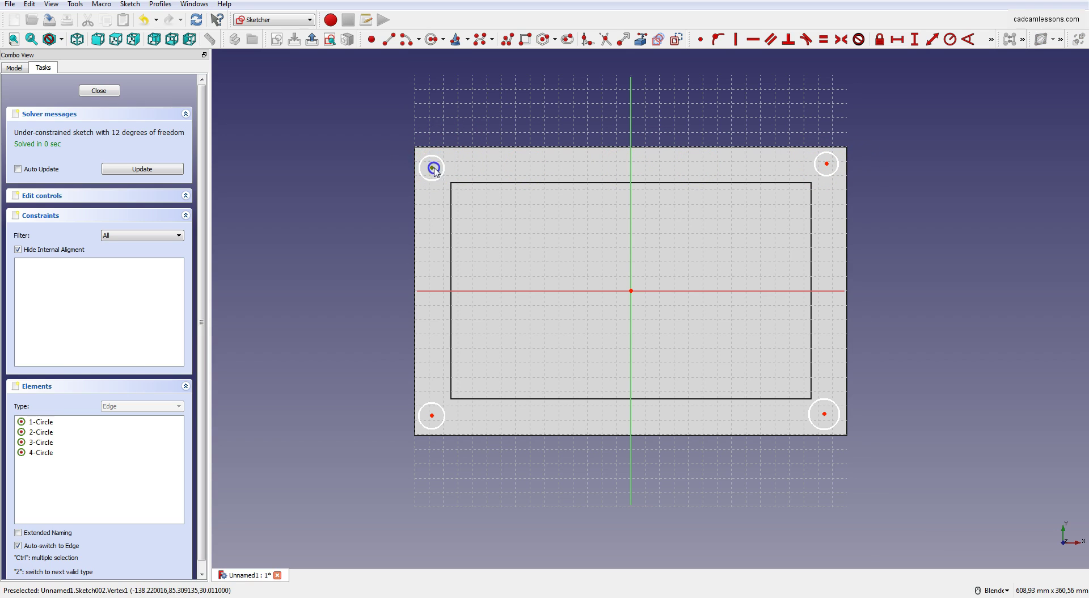
click(826, 165)
click(756, 44)
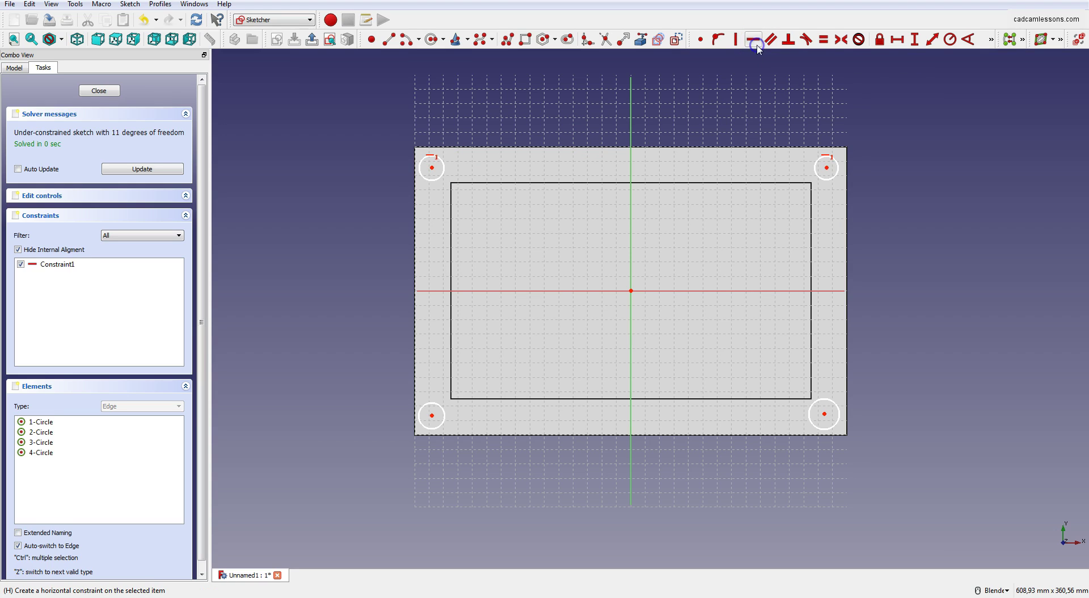
click(431, 416)
click(825, 415)
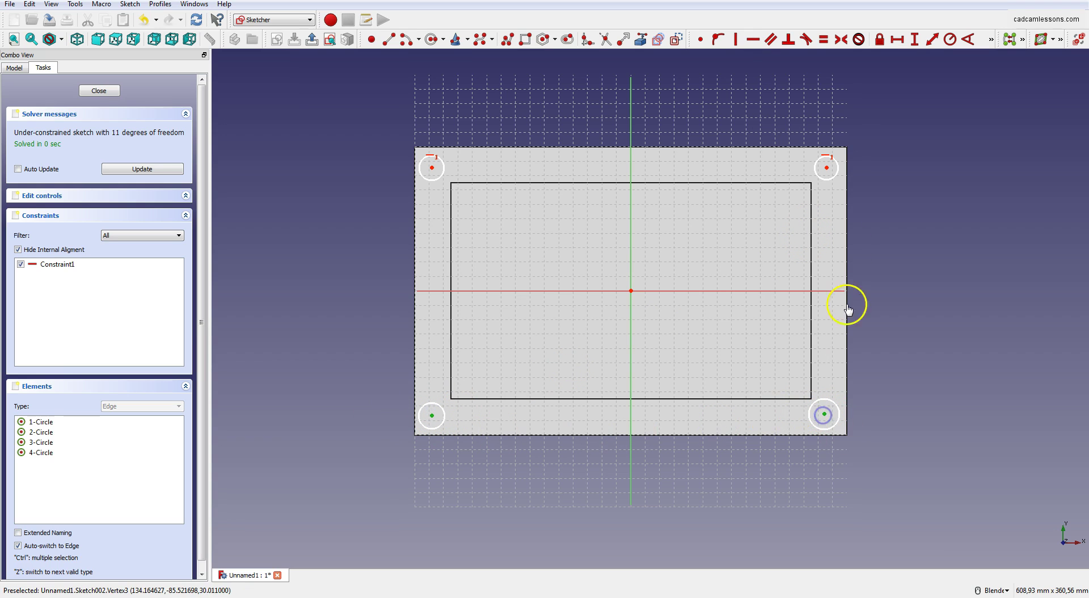
click(759, 42)
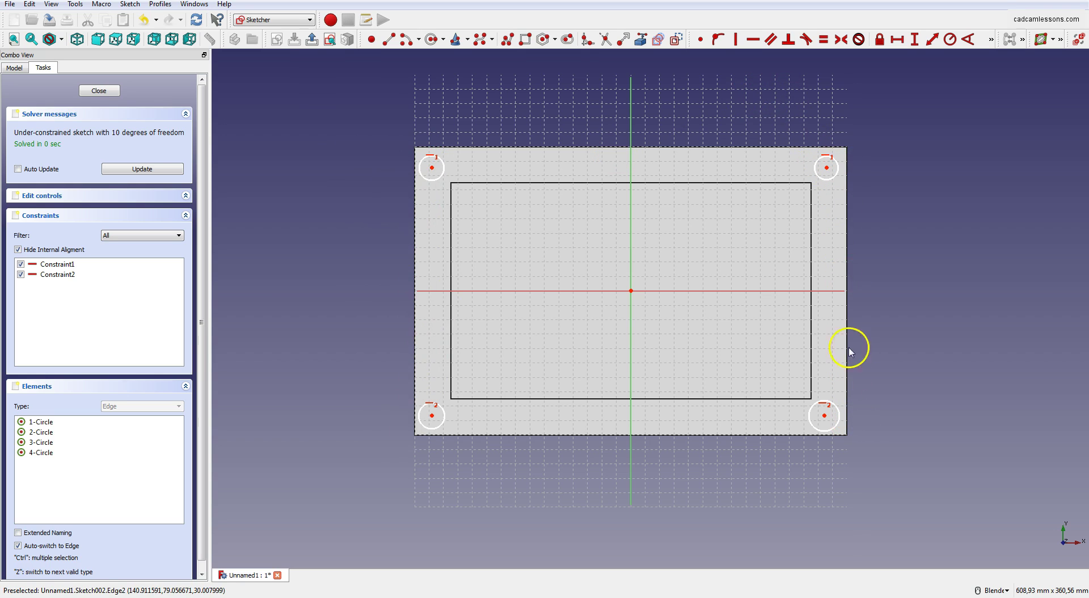
Align the centres of the two left circles vertically, and align the centres of the two right circles vertically as well
click(433, 168)
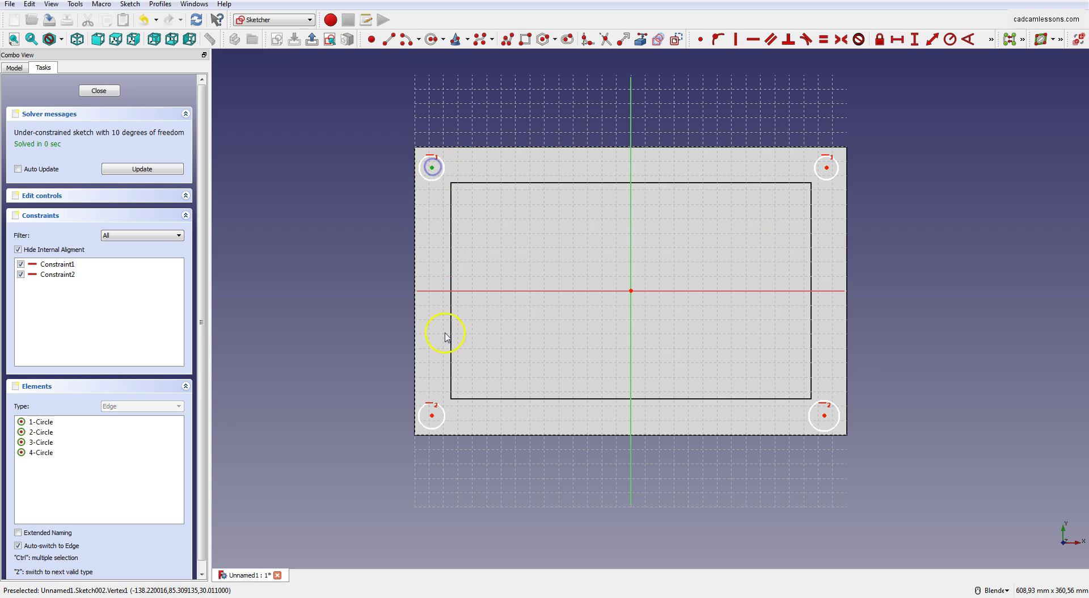
click(431, 416)
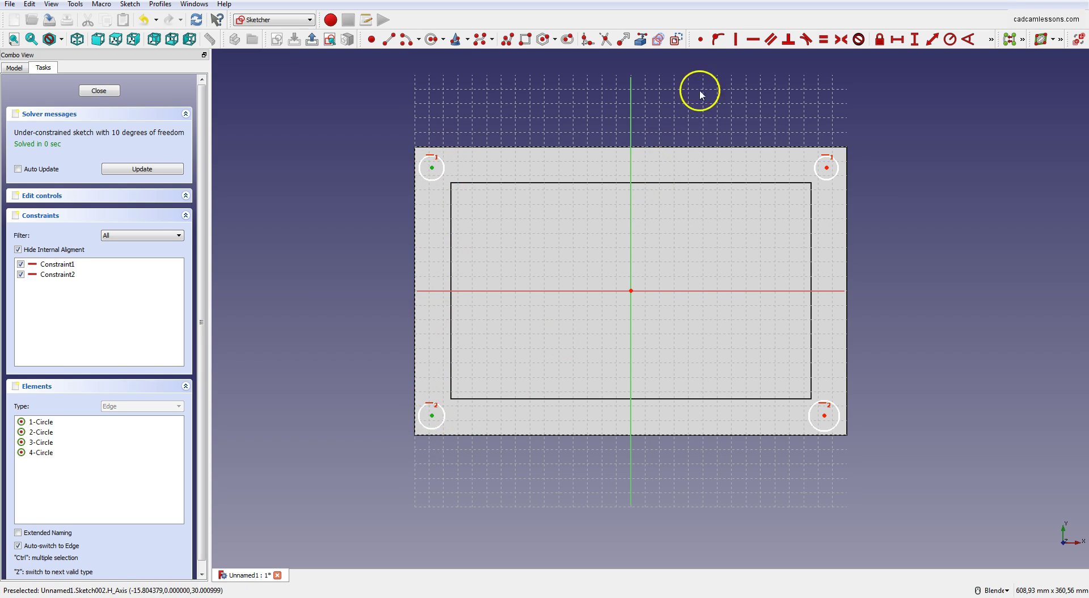
click(740, 43)
click(827, 167)
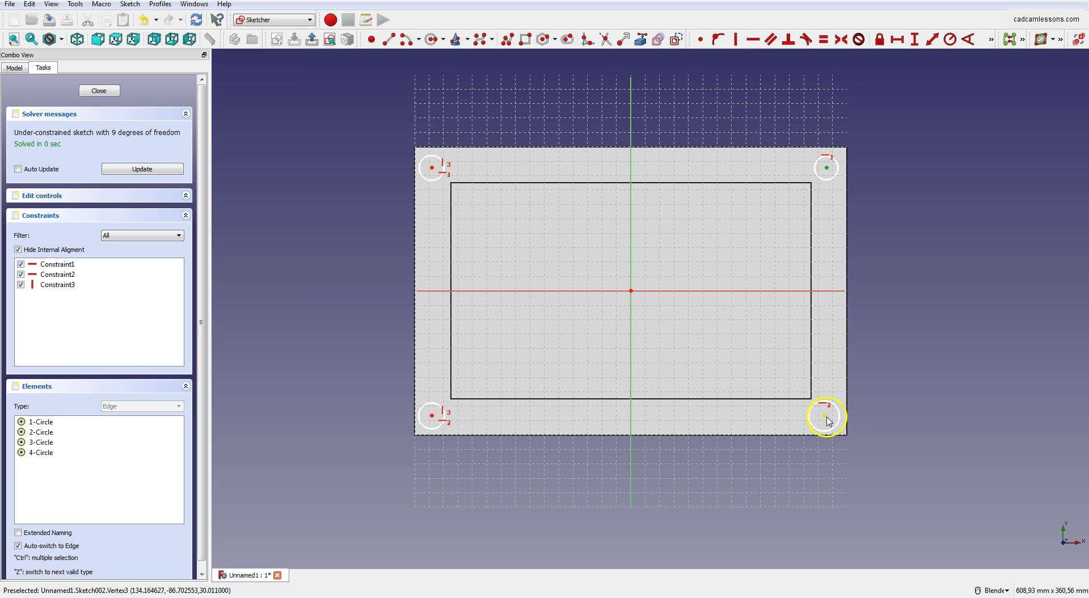
click(736, 39)
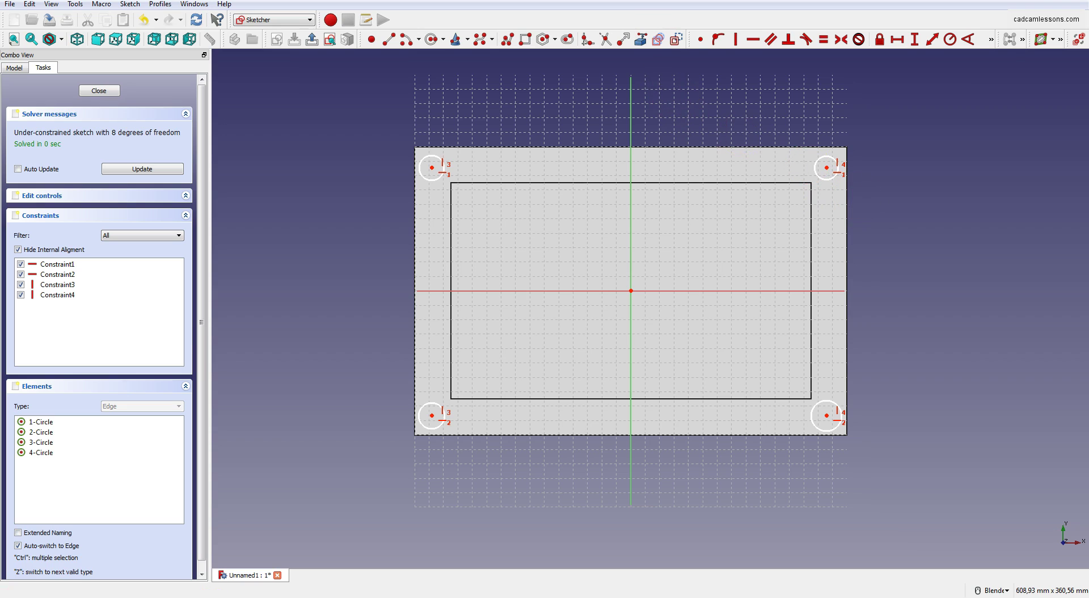
Link the plate's left and lower outer edges into the sketch as external geometry, then leave the tool
click(649, 40)
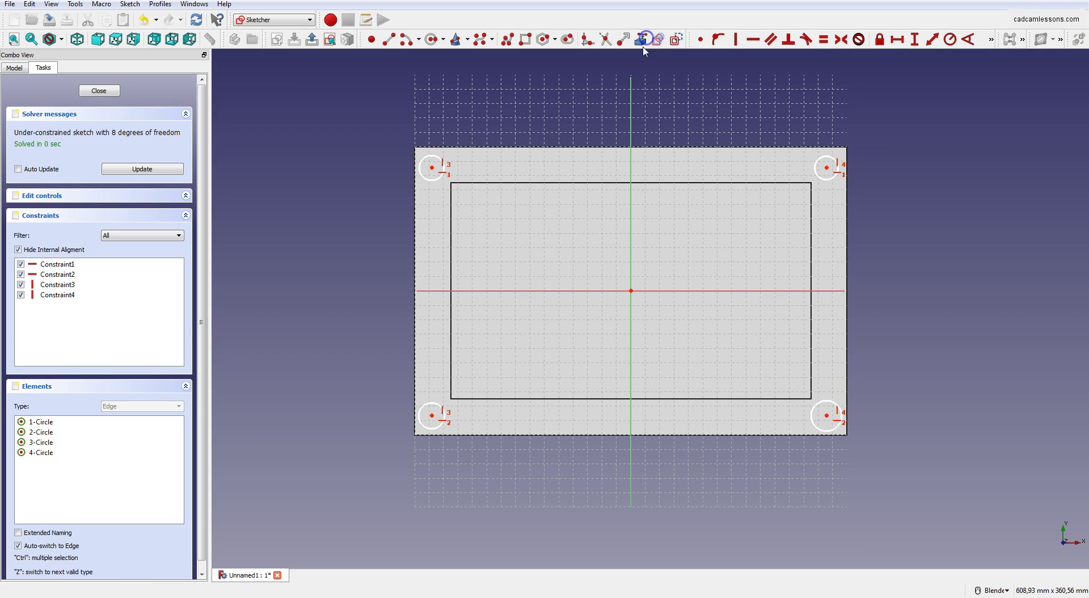
click(416, 205)
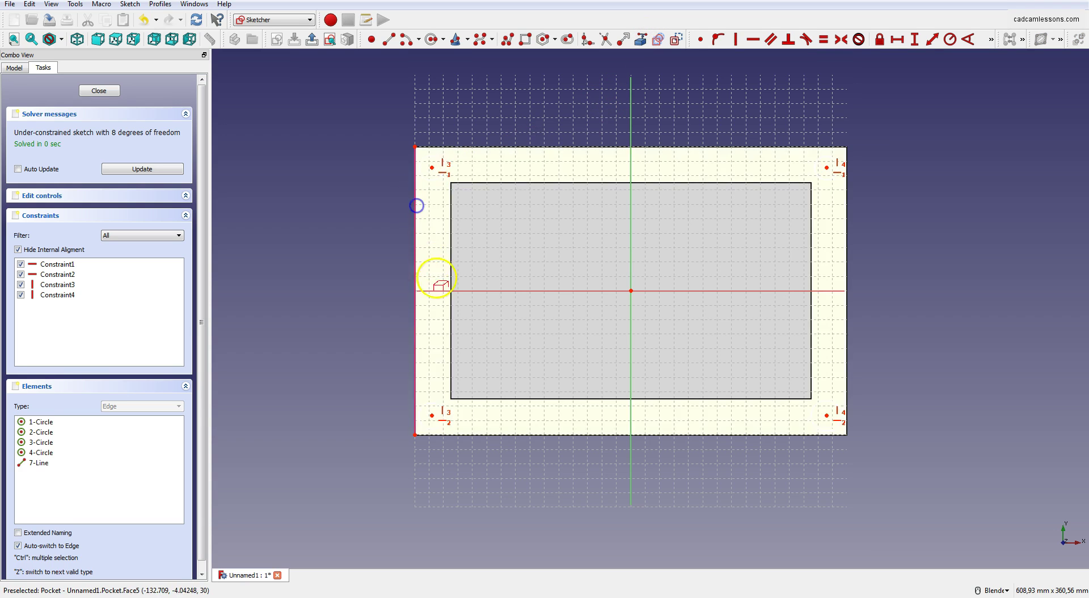
click(483, 435)
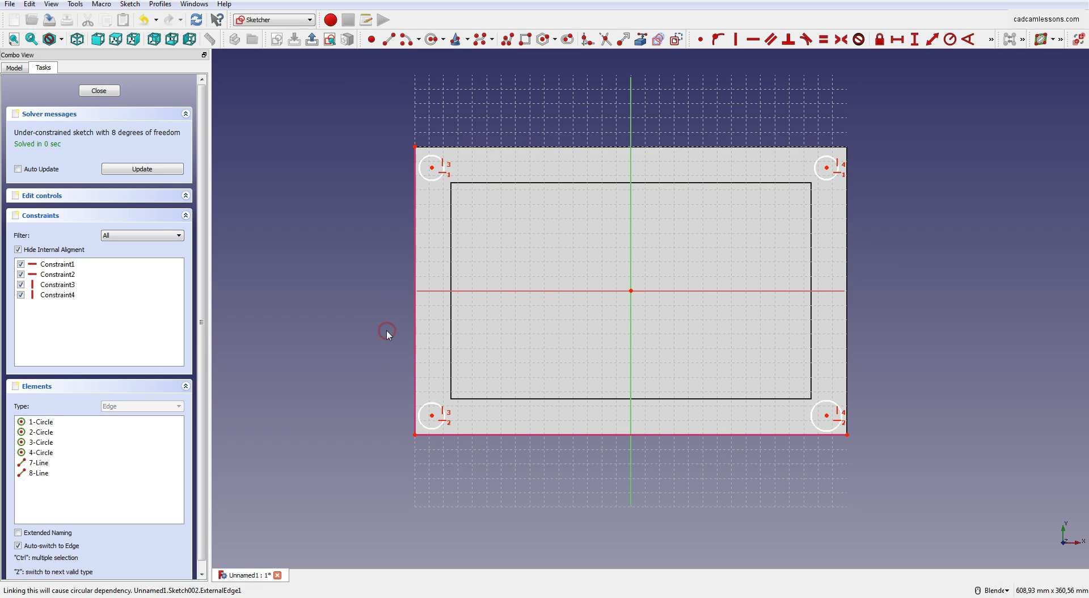
click(404, 324)
click(352, 251)
Constrain the lower-left circle's centre to a horizontal distance of 12 mm from the plate's lower-left corner
click(898, 39)
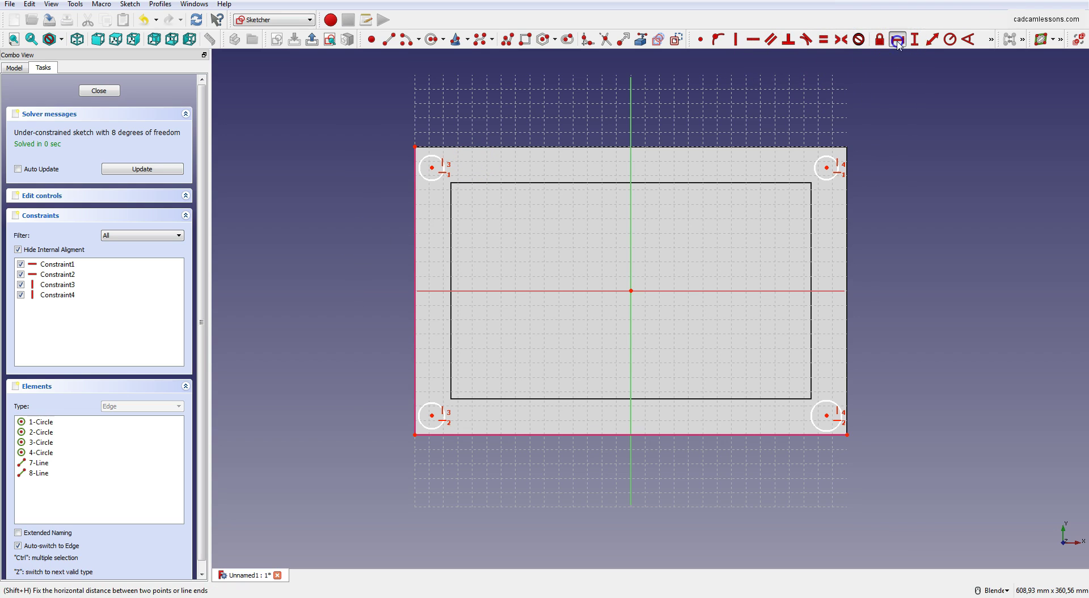
click(432, 416)
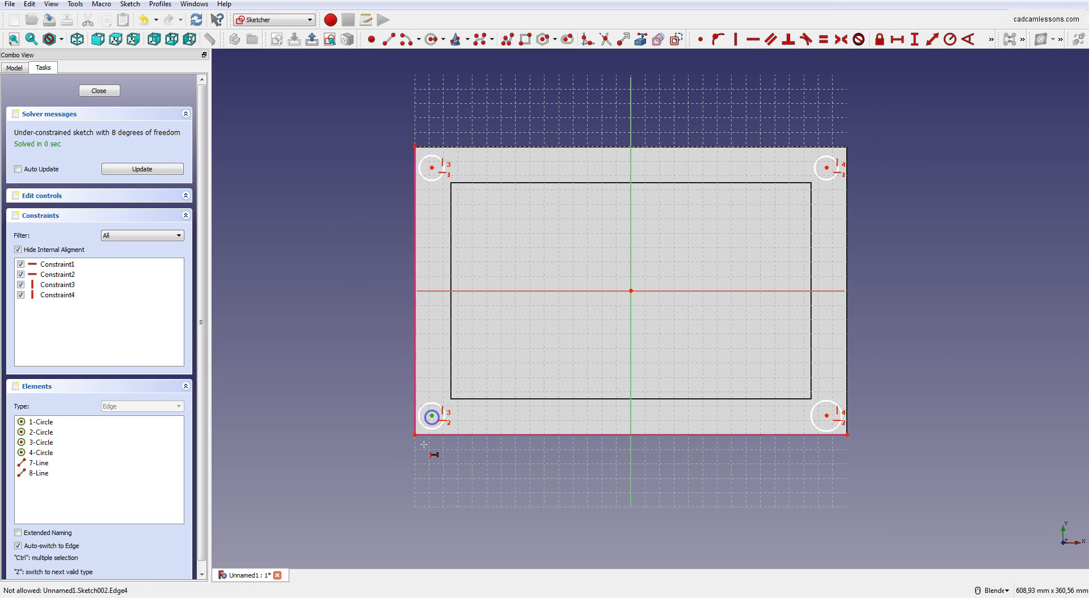
click(414, 435)
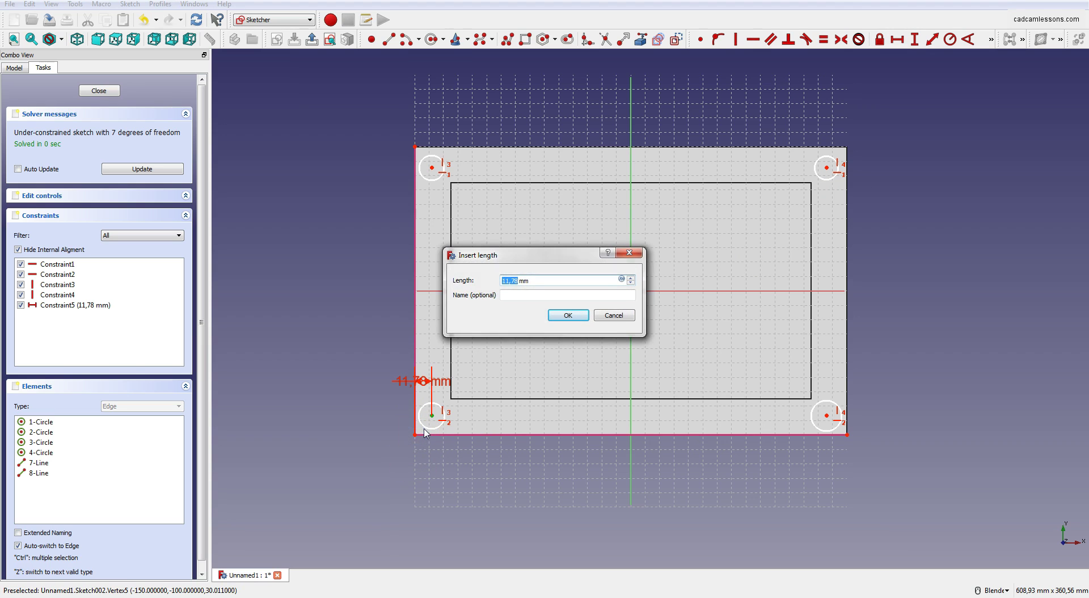
key(Return)
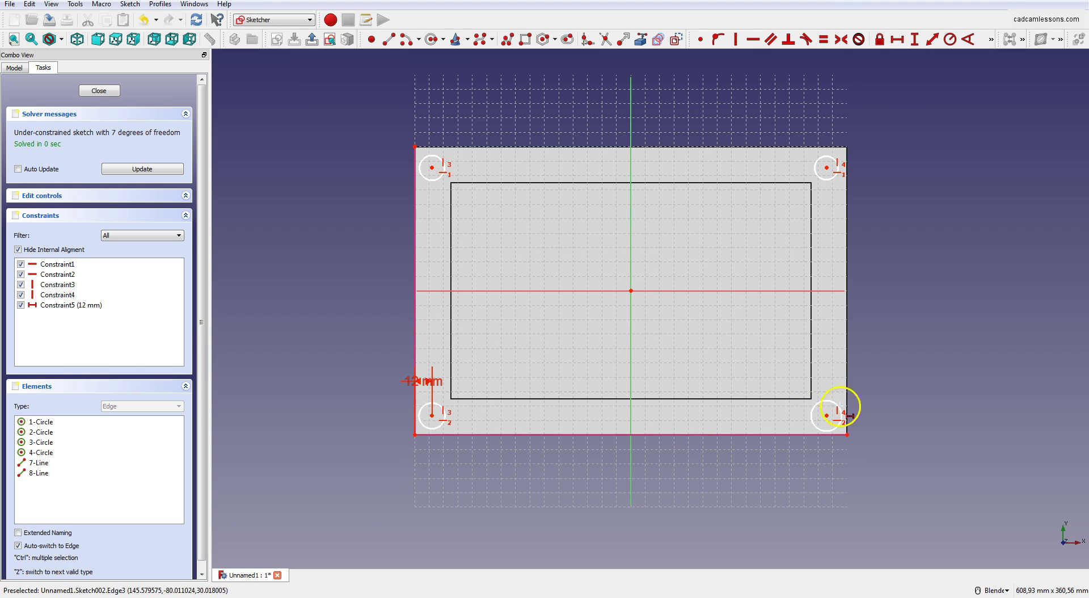
Constrain the lower-right circle's centre 12 mm horizontally from the plate's lower-right corner and reposition both horizontal dimensions below the plate
click(827, 416)
click(847, 435)
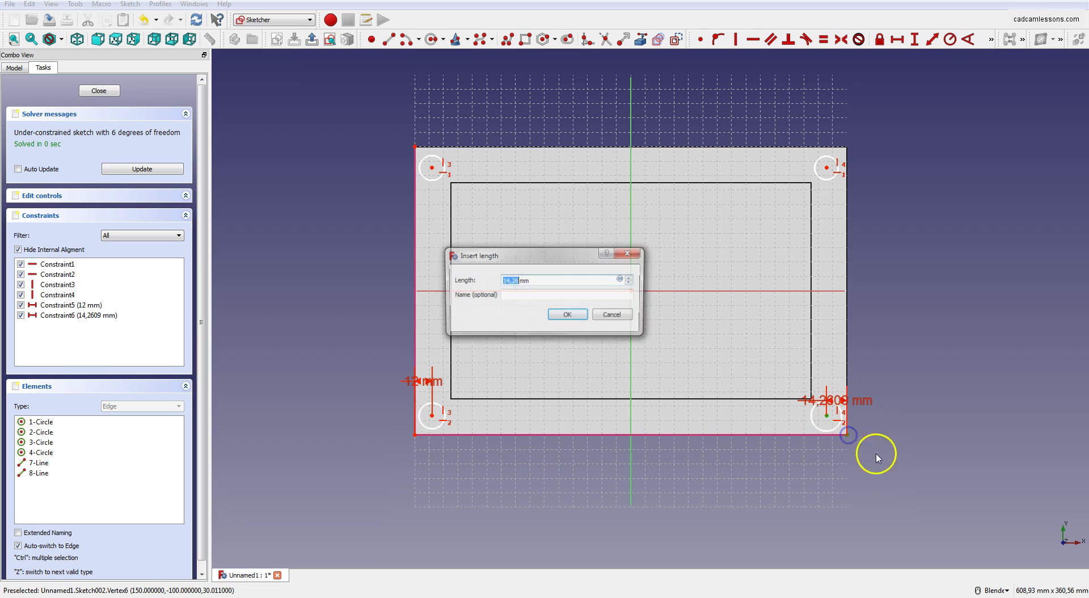
text(12)
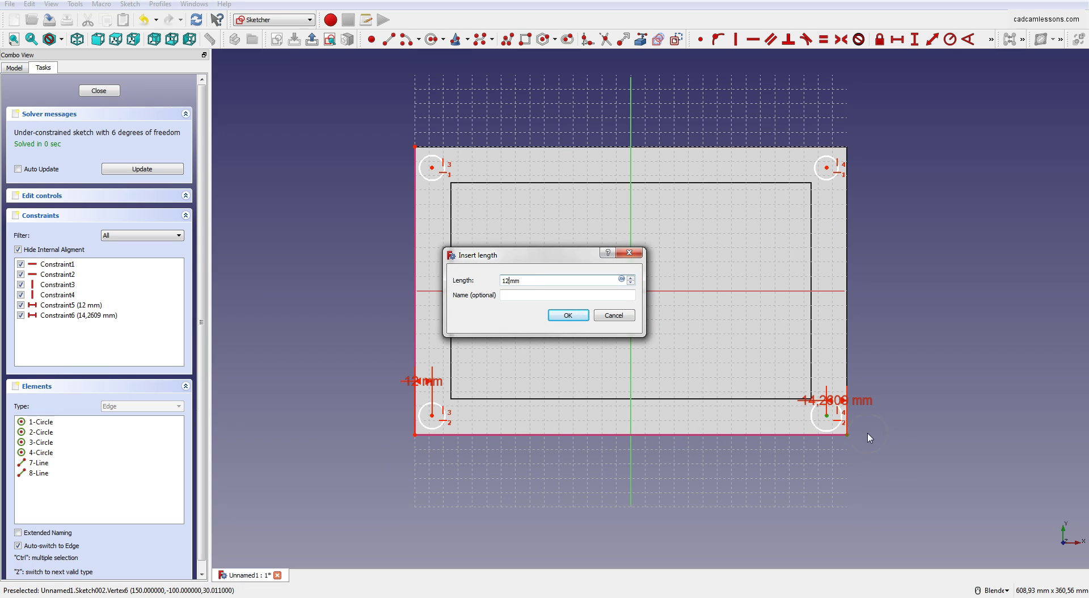
click(562, 316)
drag(426, 382, 493, 467)
mouse_move(865, 390)
mouse_down()
mouse_move(821, 414)
mouse_move(791, 468)
mouse_up()
Constrain the lower-left circle's centre 12 mm vertically from the plate's lower-left corner and move the dimension clear of the left edge
click(915, 39)
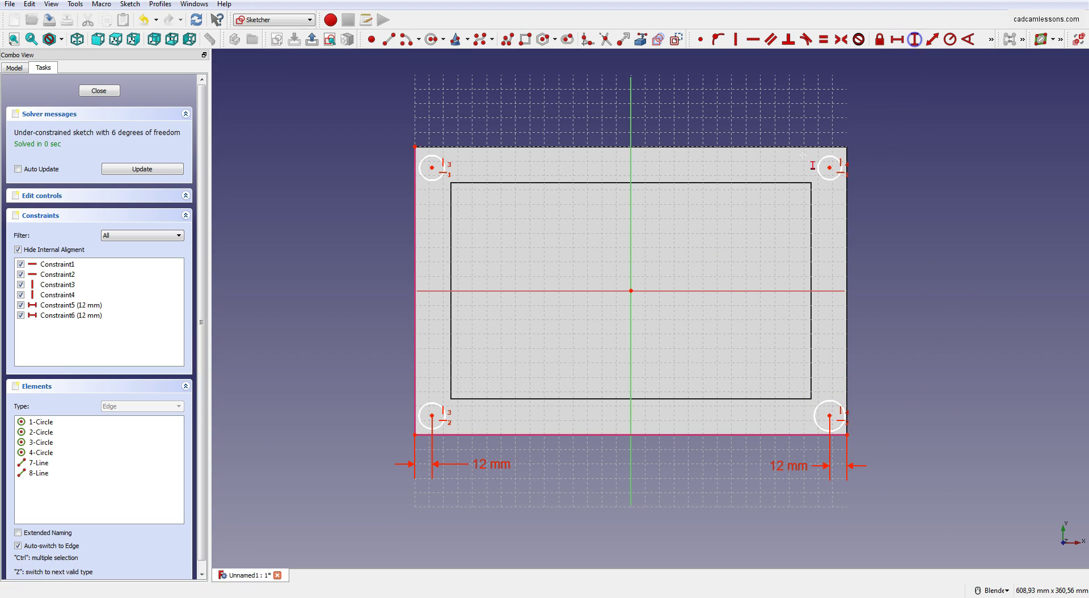
click(414, 434)
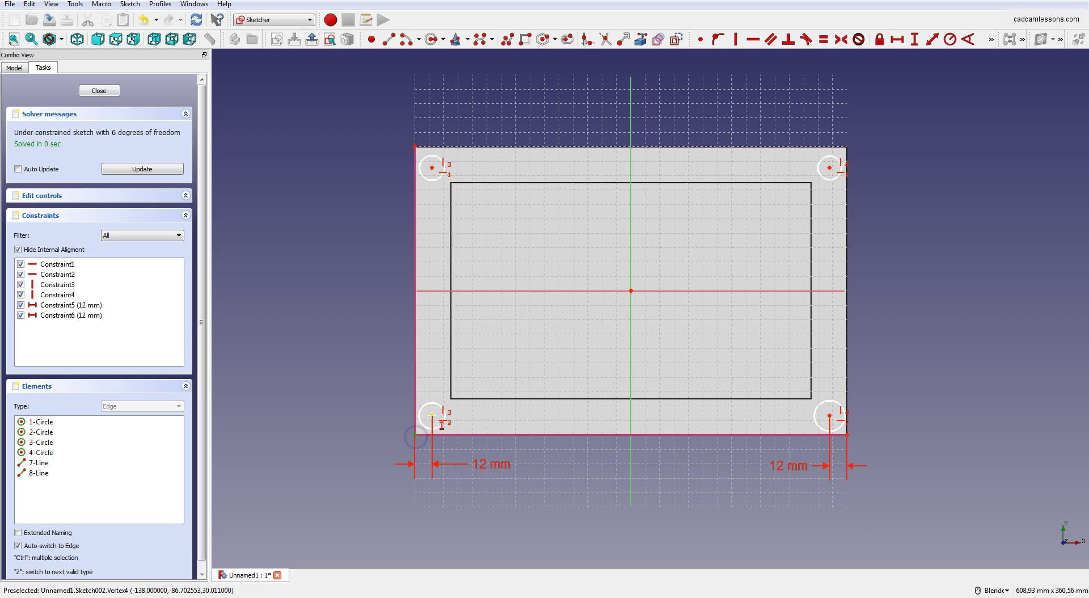
click(432, 416)
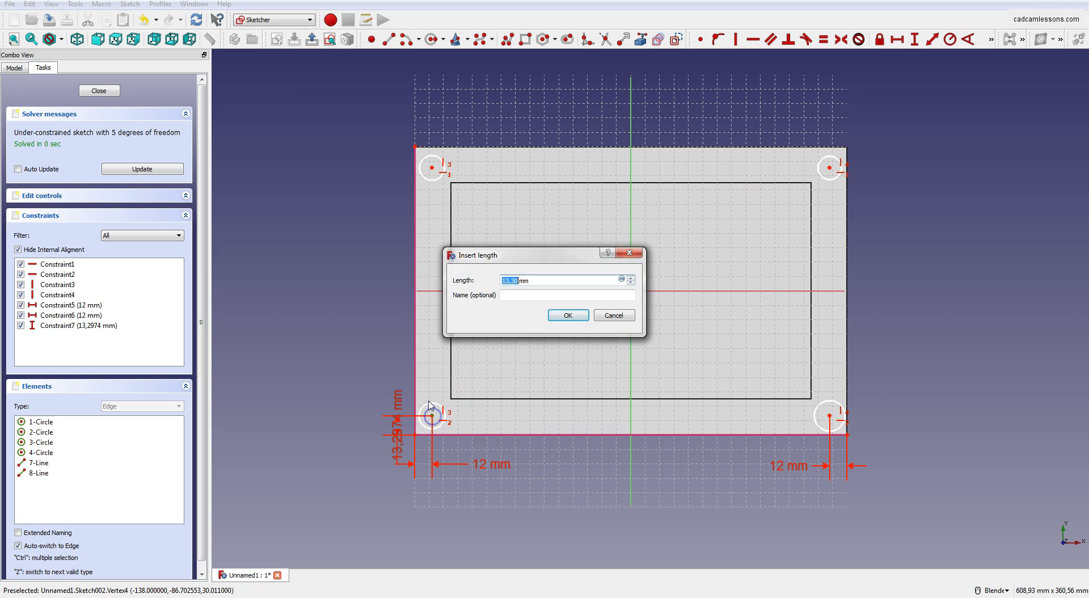
click(568, 315)
drag(392, 418, 394, 365)
Constrain the upper-left circle's centre 12 mm vertically from the plate's upper-left corner and reposition that dimension beside the left edge
click(904, 45)
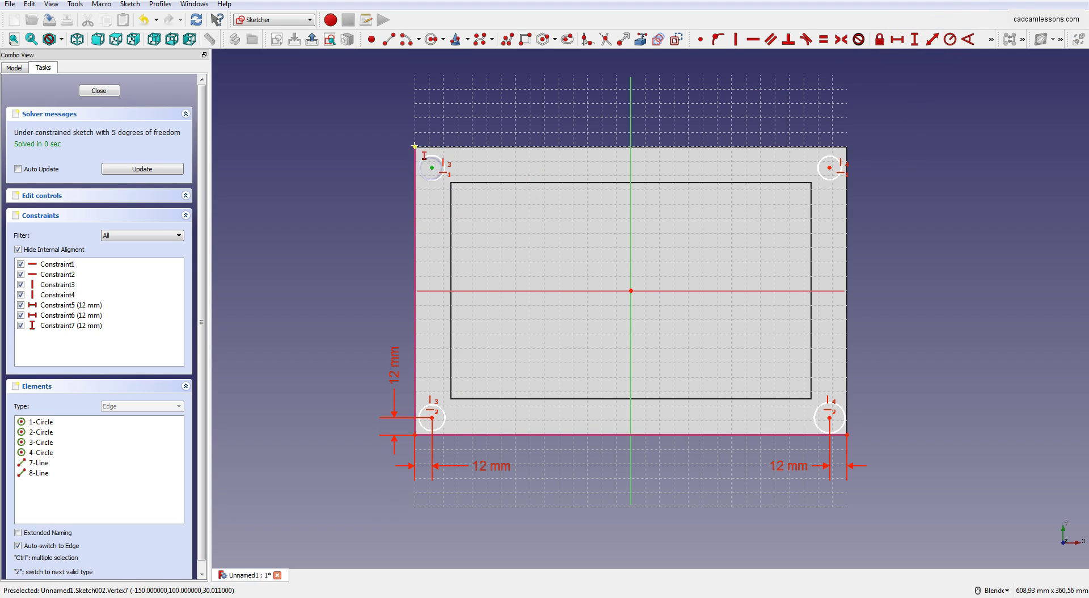
click(415, 148)
text(12)
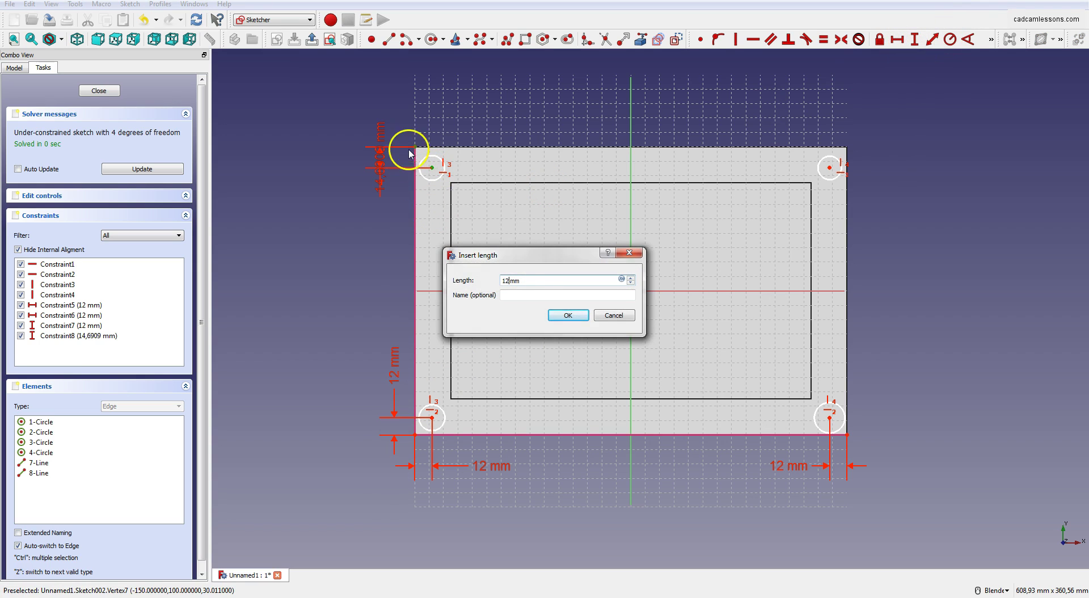
click(575, 315)
drag(372, 164, 391, 206)
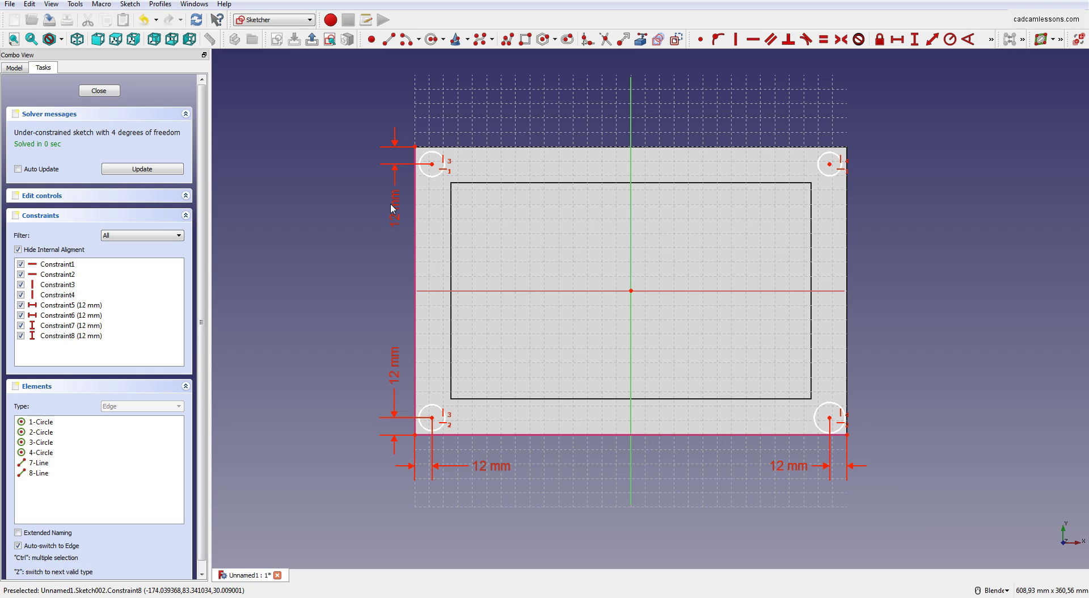
Set the upper-left circle's radius to 4.5 mm
click(951, 44)
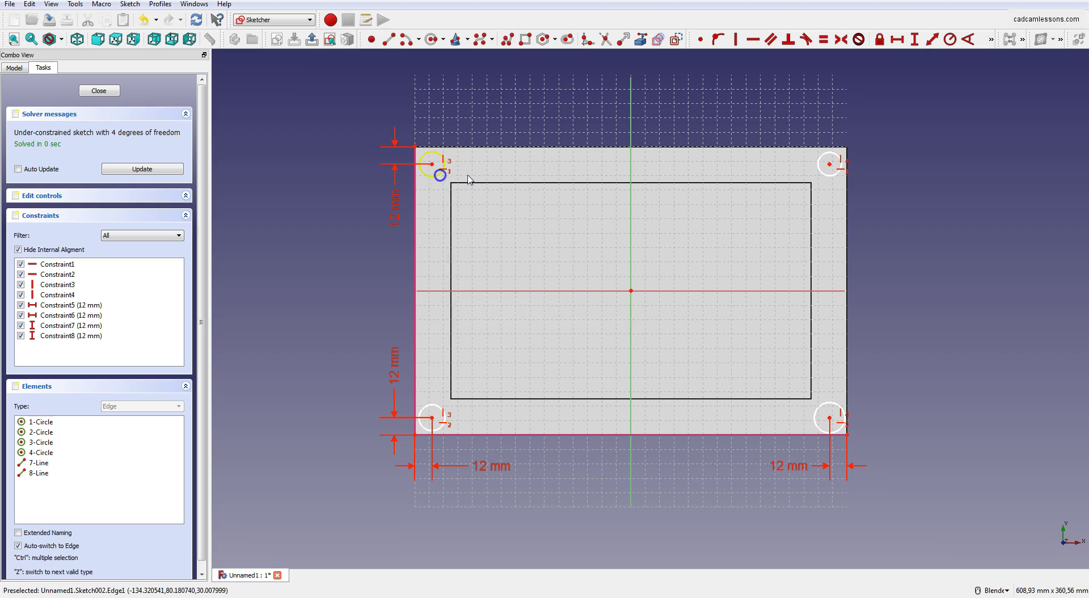
click(441, 173)
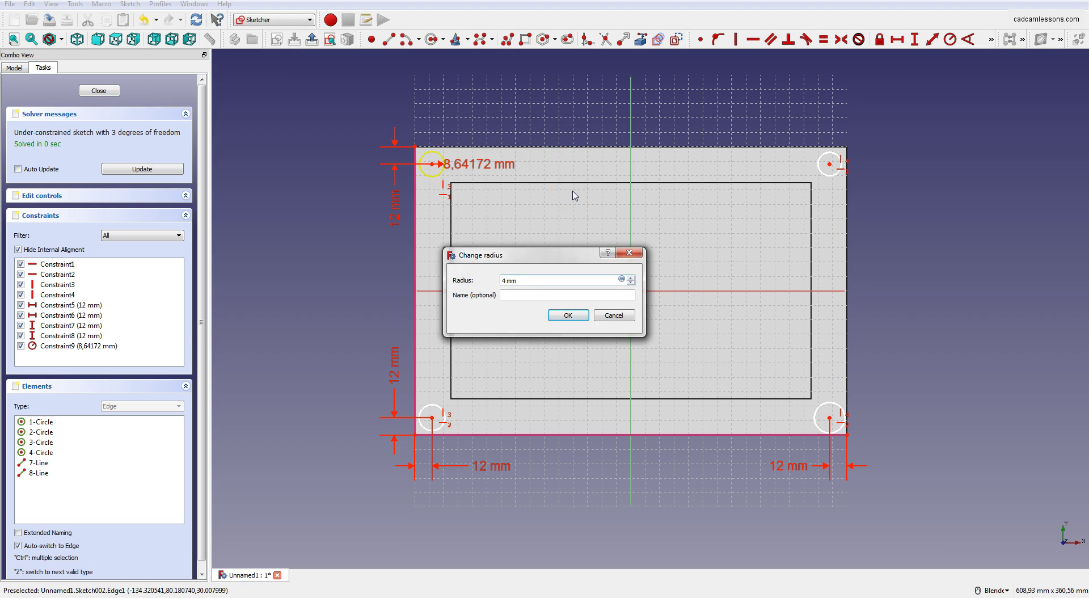
text(4,5)
click(568, 315)
Make all four corner circles equal in size and close the sketch
click(1013, 173)
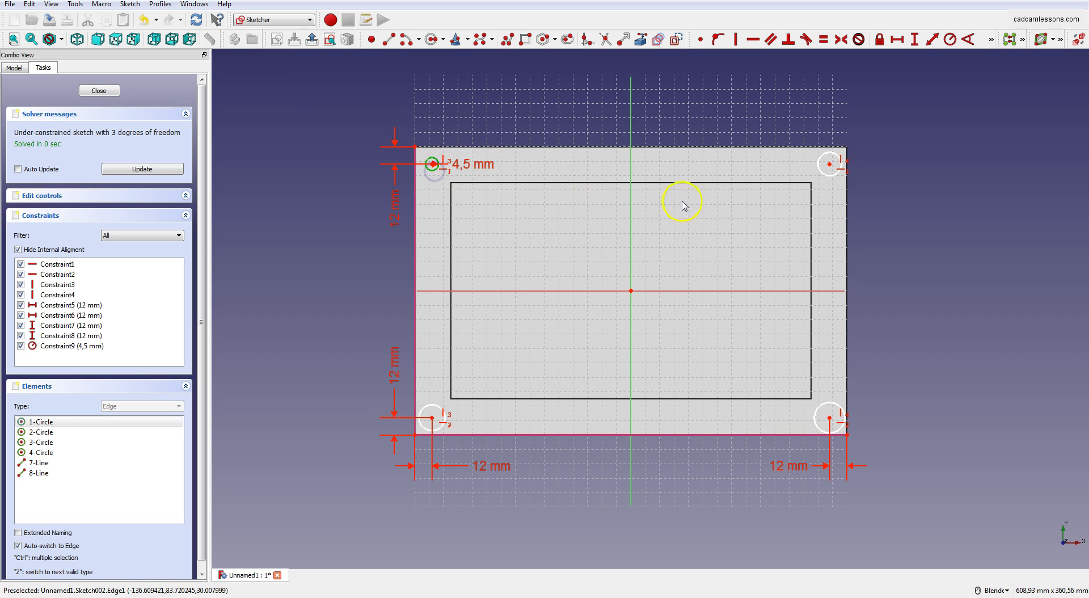
click(828, 173)
click(822, 406)
click(430, 410)
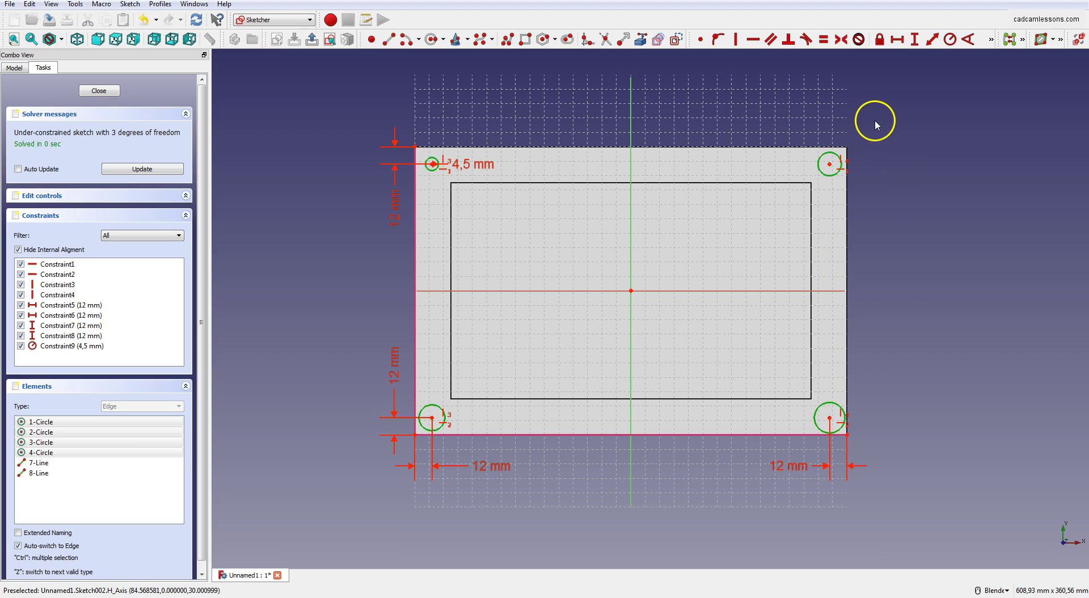
click(824, 38)
click(760, 276)
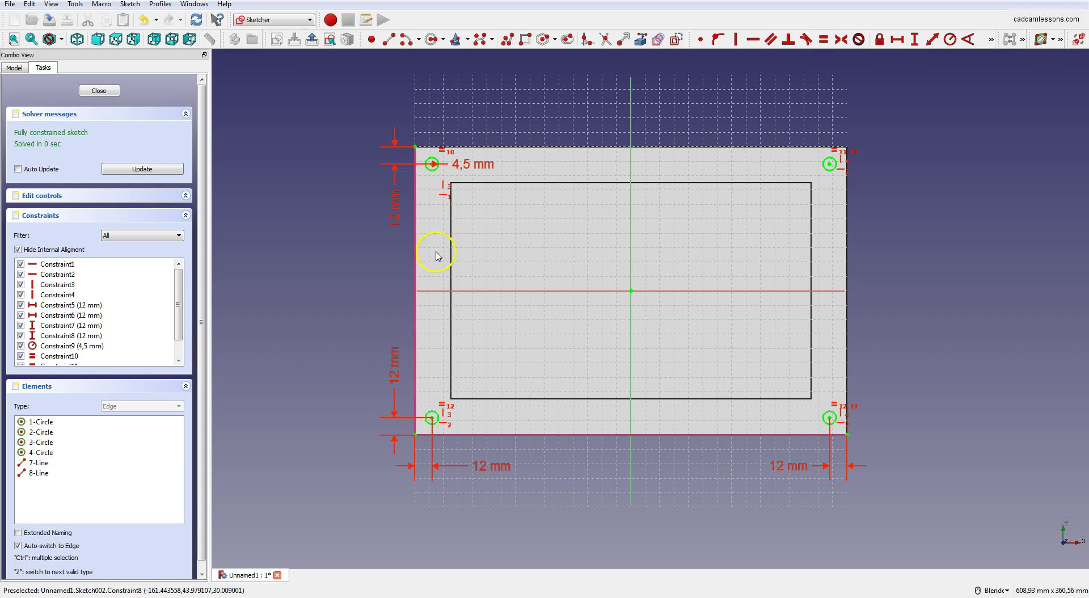
click(100, 92)
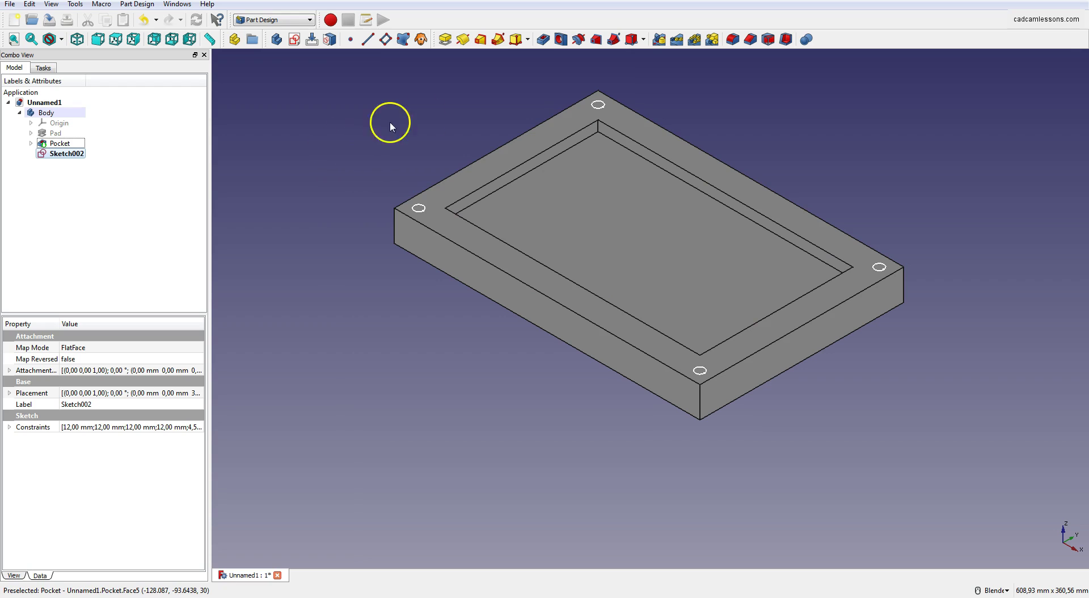
Pocket the four-circle sketch with the type Through all to cut the corner holes
click(549, 41)
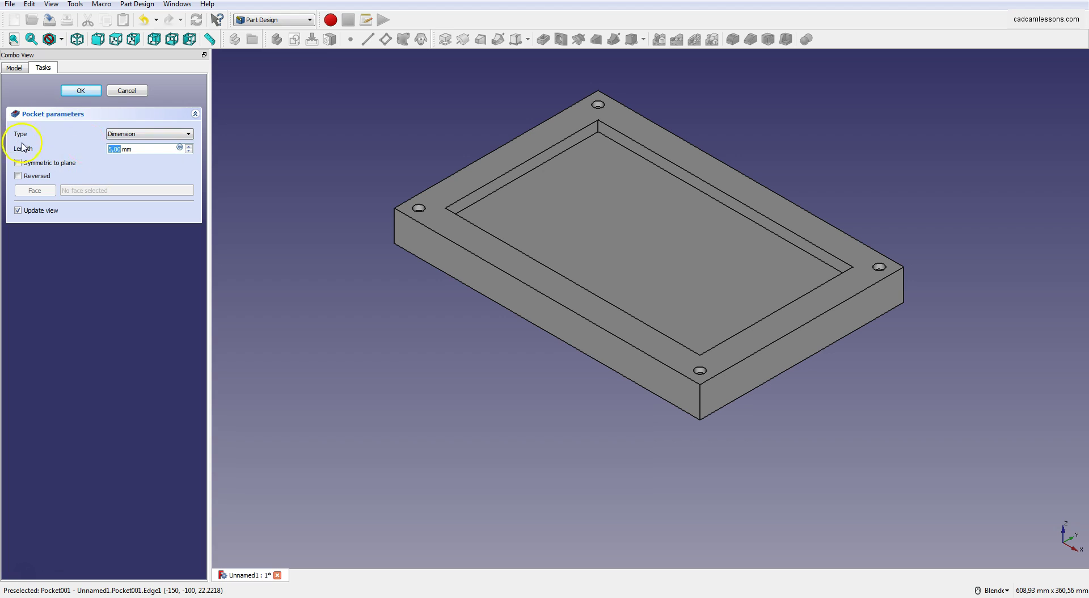
click(139, 134)
click(141, 149)
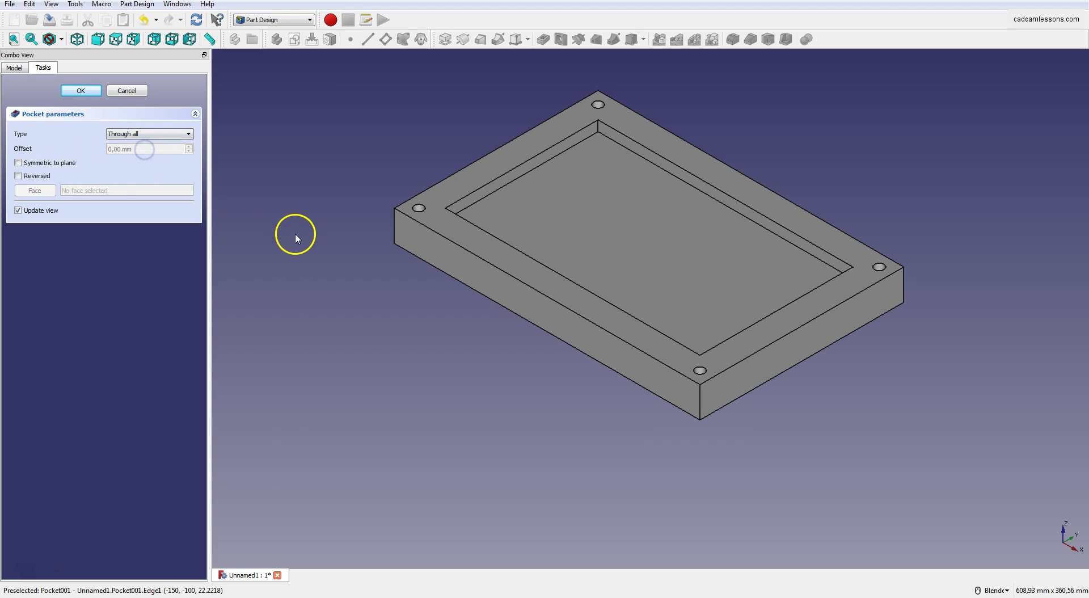
click(80, 90)
Start a new sketch on the top face of the rim around the pocket
middle_drag(373, 130, 384, 200)
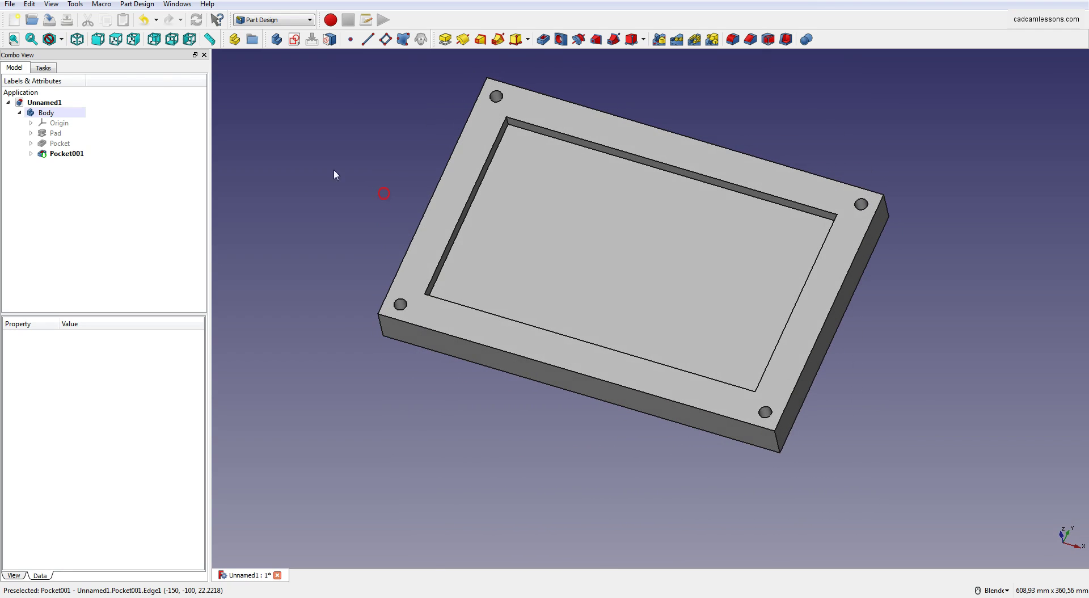
click(77, 39)
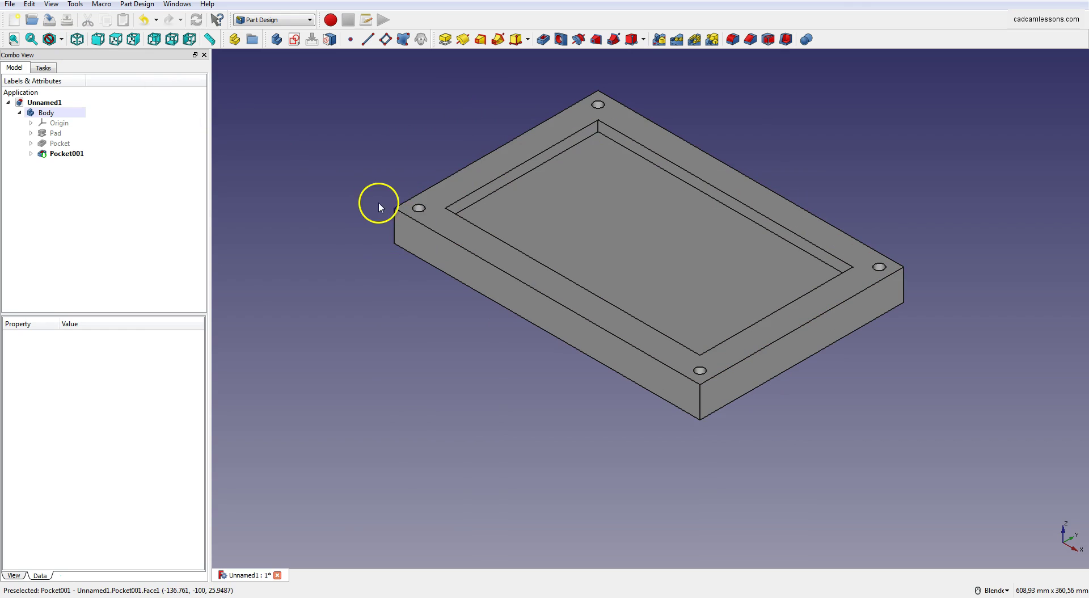
click(438, 190)
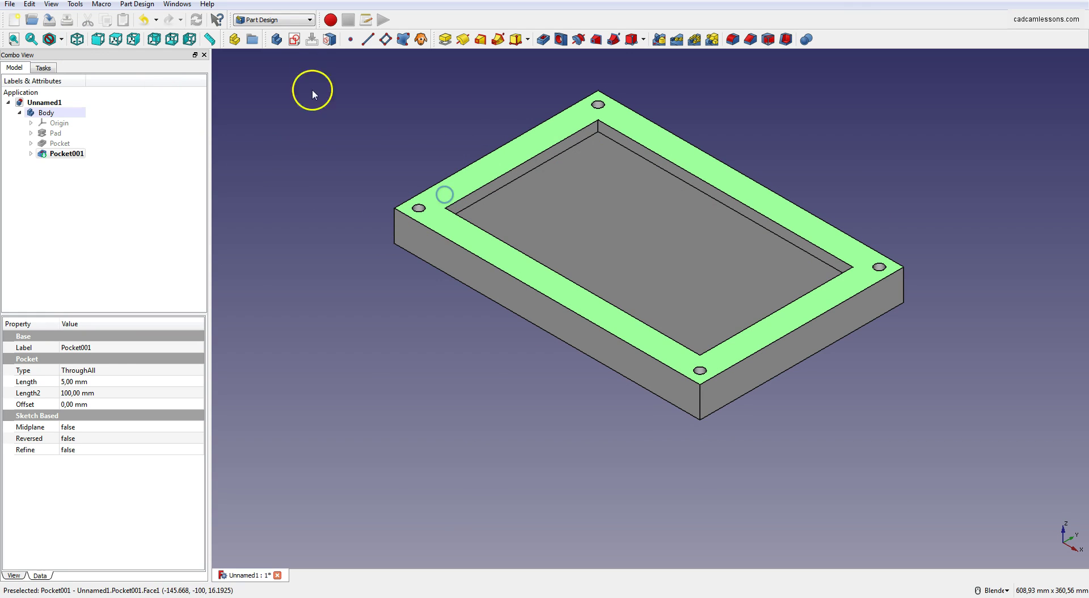
click(295, 43)
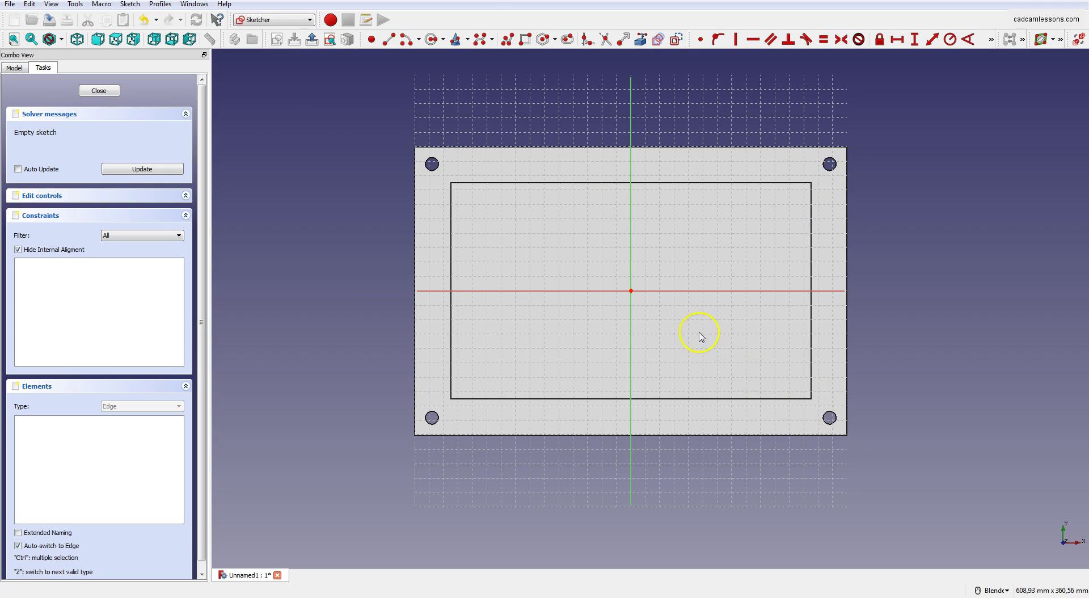
Link the edges of all four corner holes into the sketch as external geometry
click(642, 40)
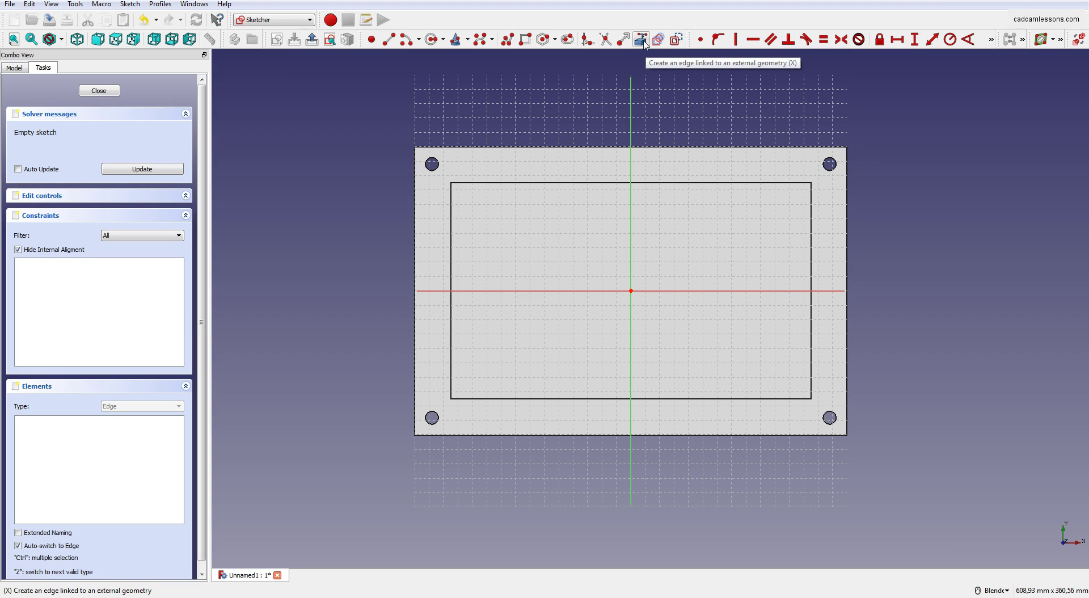
click(435, 164)
click(830, 166)
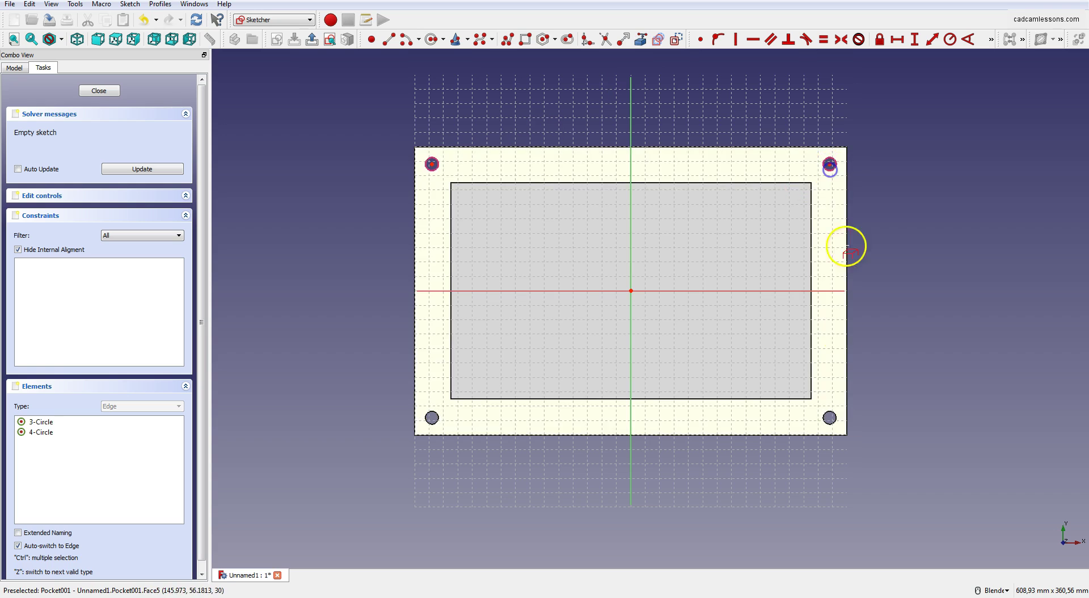
click(830, 418)
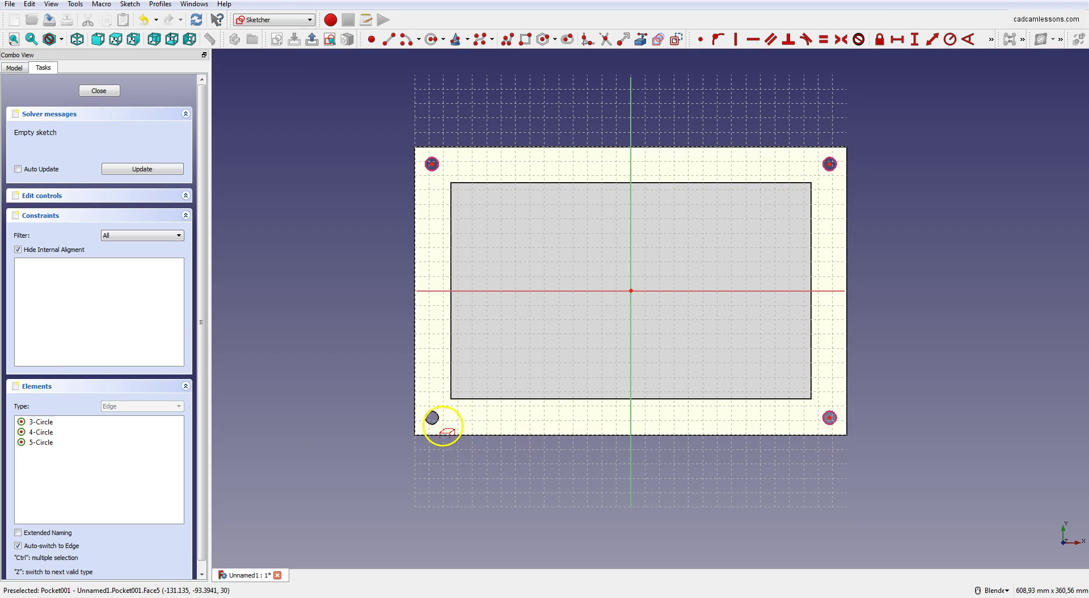
click(433, 418)
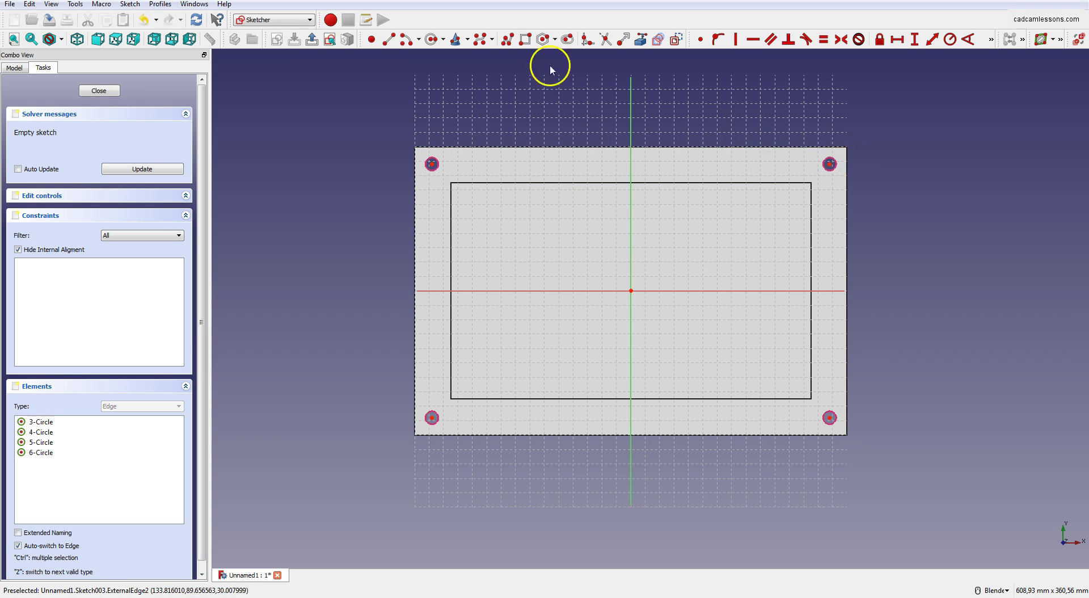
Draw a circle centred on each of the four corner holes, the upper-left one with a radius of about 16 mm
click(431, 39)
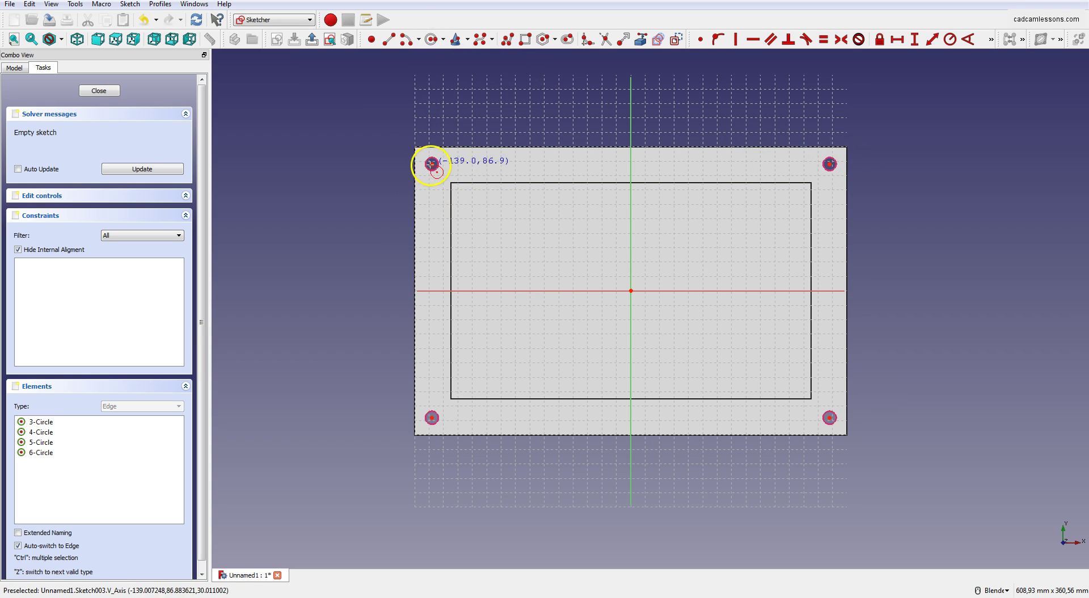
click(432, 164)
click(442, 187)
click(829, 164)
click(837, 183)
click(830, 418)
click(848, 434)
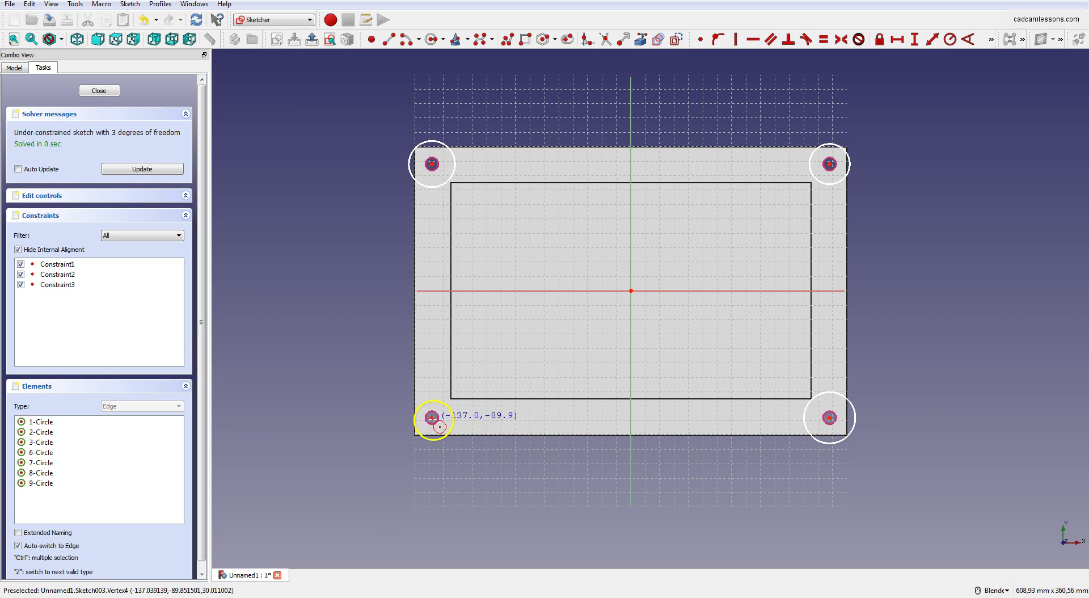
click(432, 418)
click(440, 445)
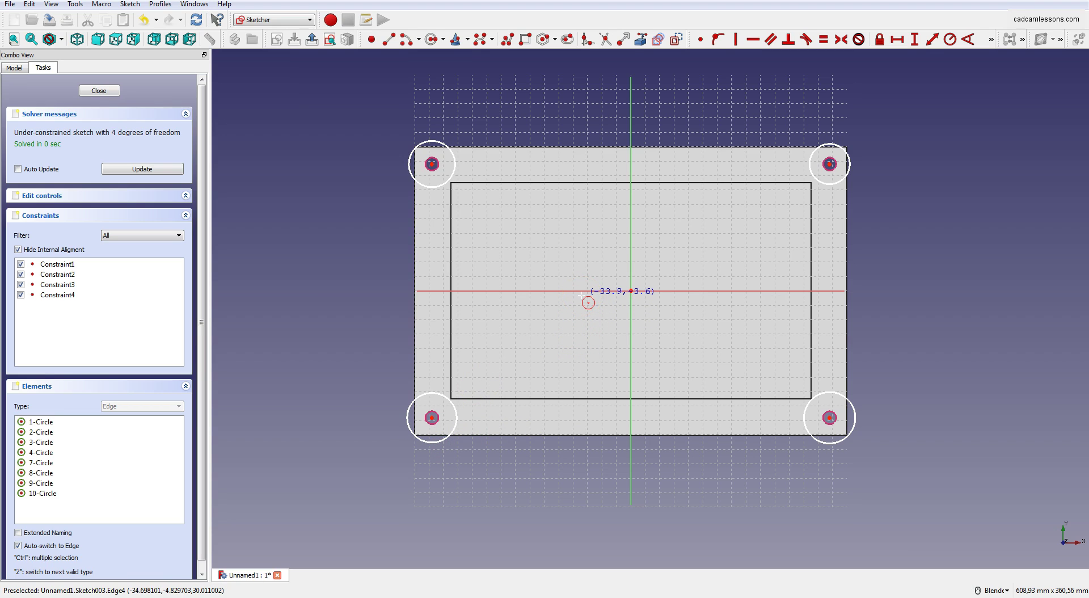
right_click(588, 303)
click(381, 138)
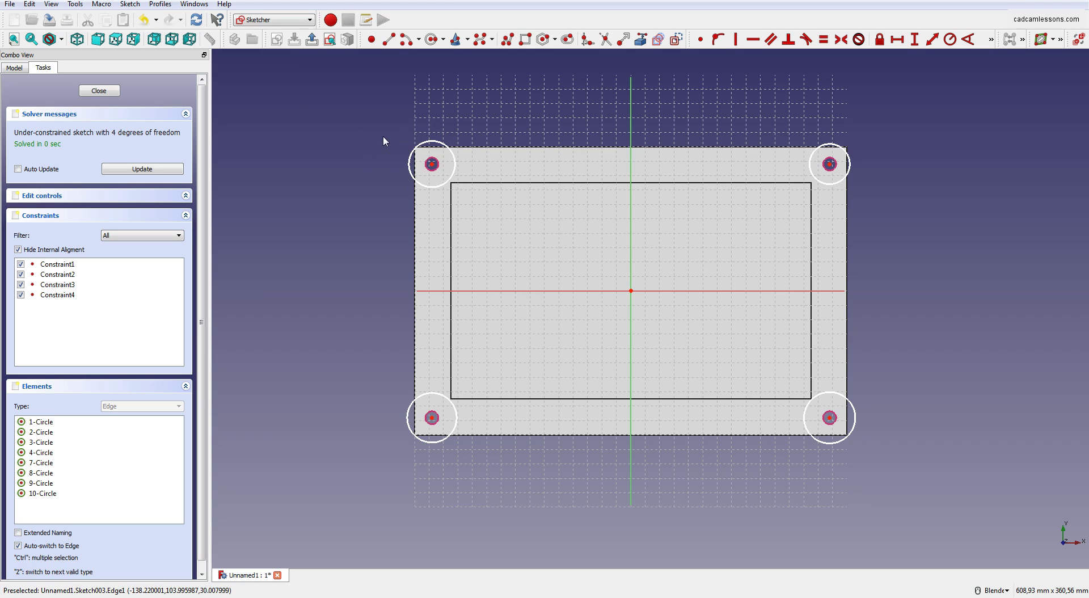
Constrain the upper-left circle's radius to 7.5 mm
click(951, 39)
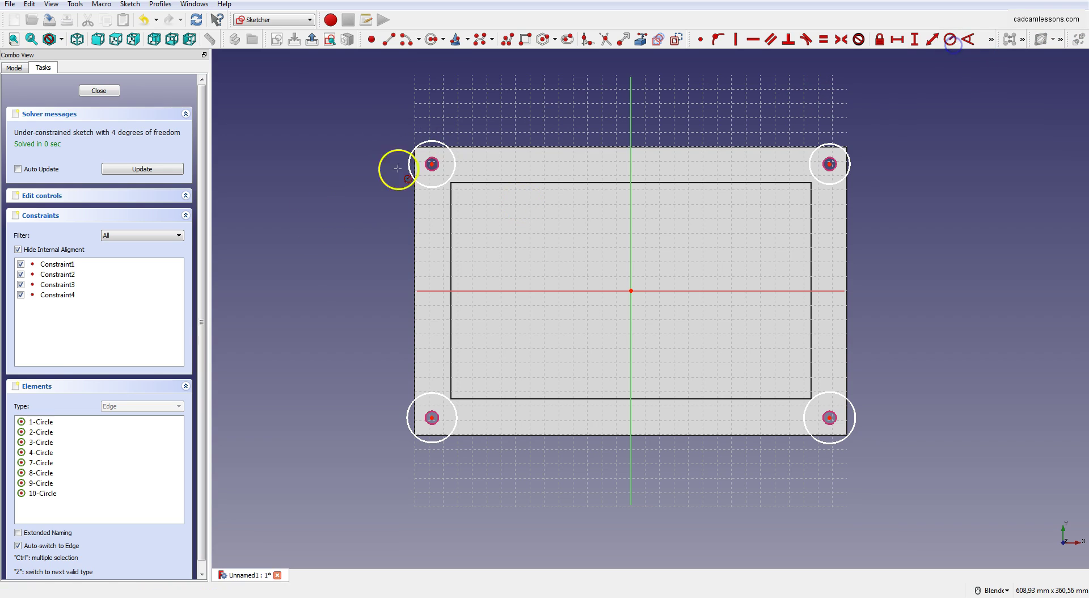
click(453, 171)
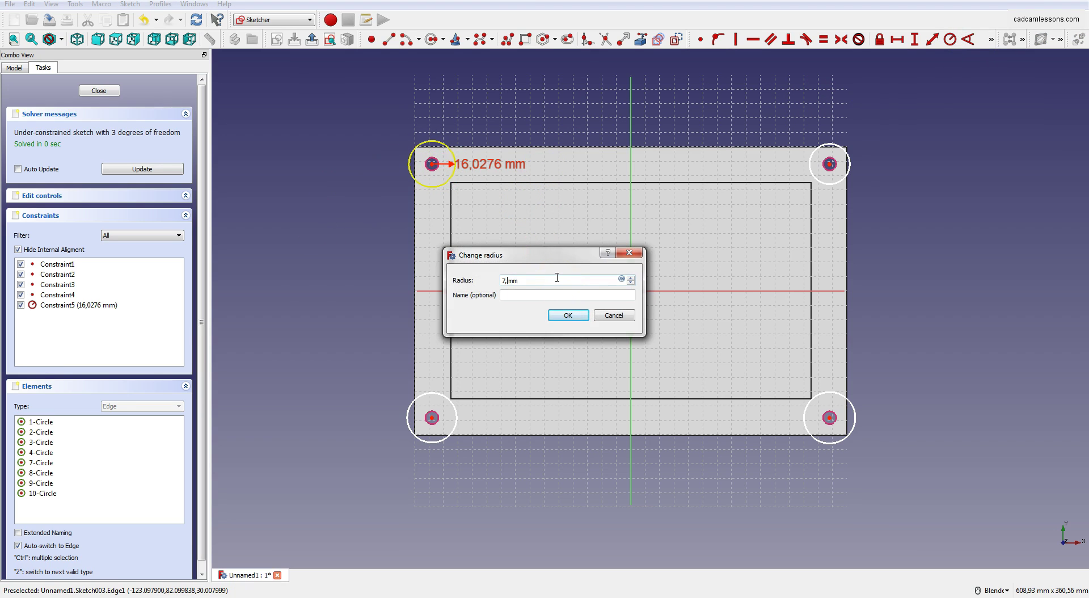
click(568, 315)
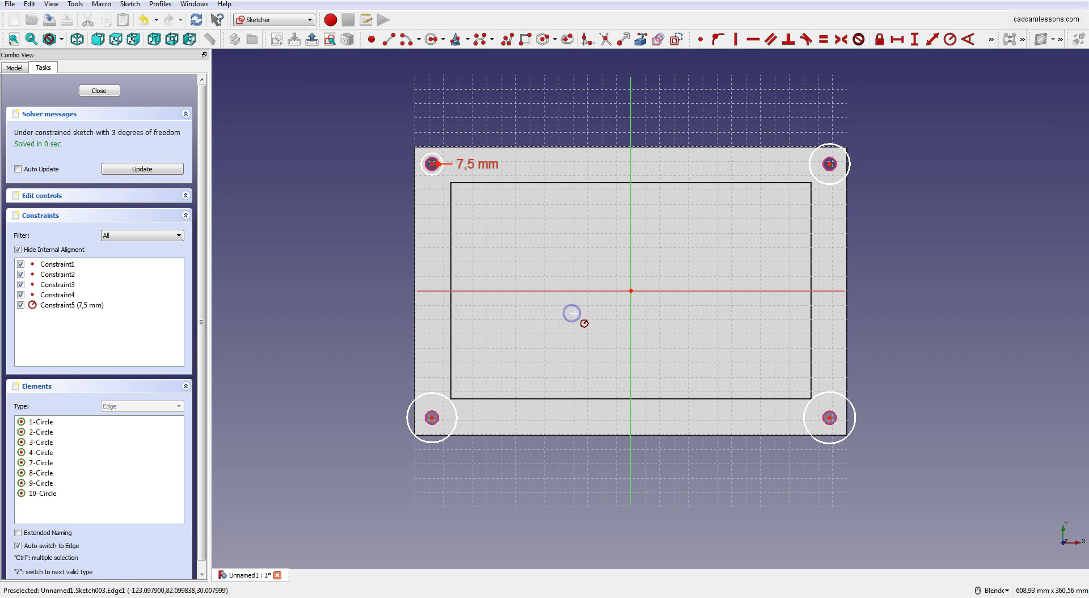
Apply an equal constraint to the four circles around the corner holes and close the sketch
right_click(435, 148)
right_click(431, 159)
click(435, 154)
click(841, 149)
click(832, 399)
click(441, 442)
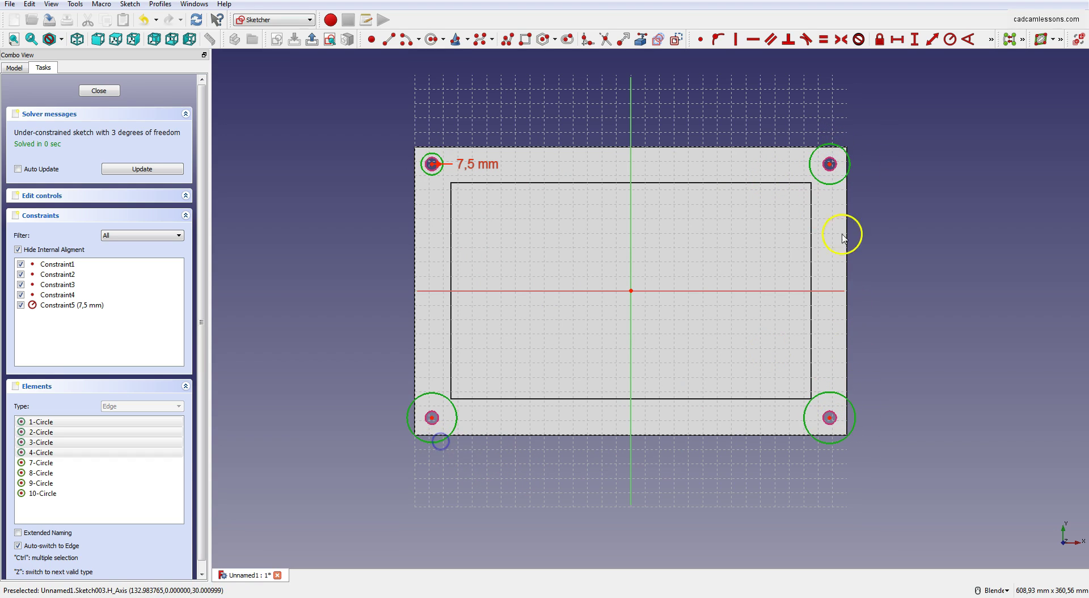
click(824, 39)
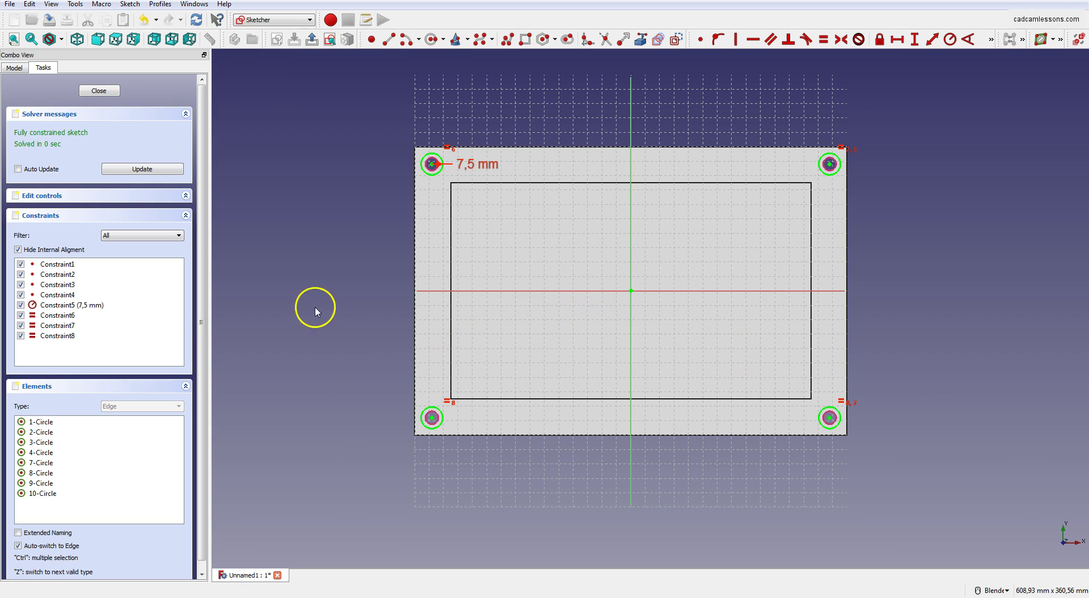
click(115, 94)
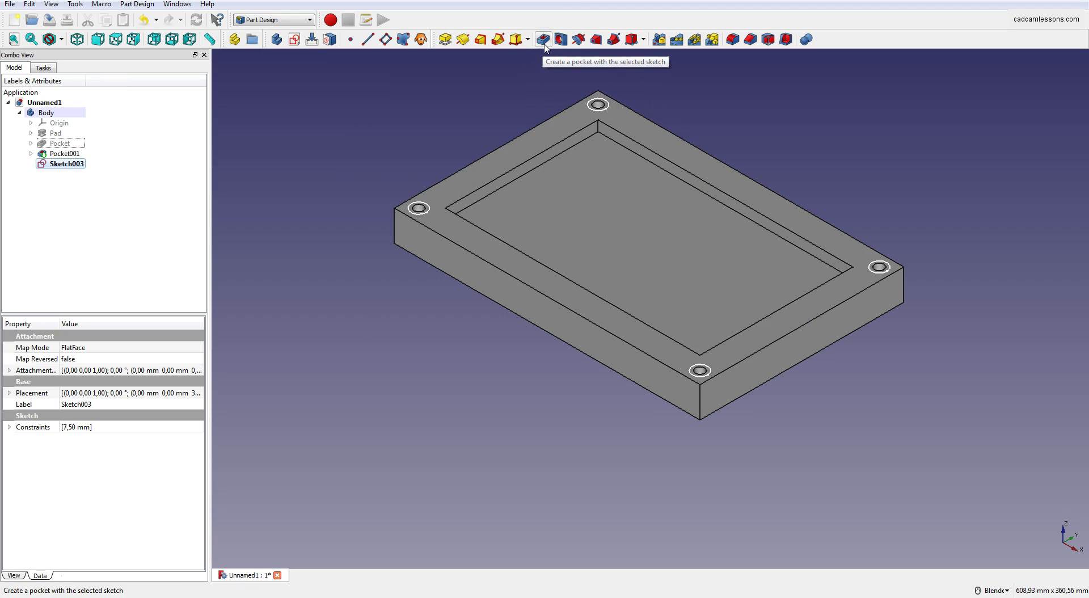
Pocket the sketch of larger circles 8 mm deep to counterbore the corner holes
click(543, 39)
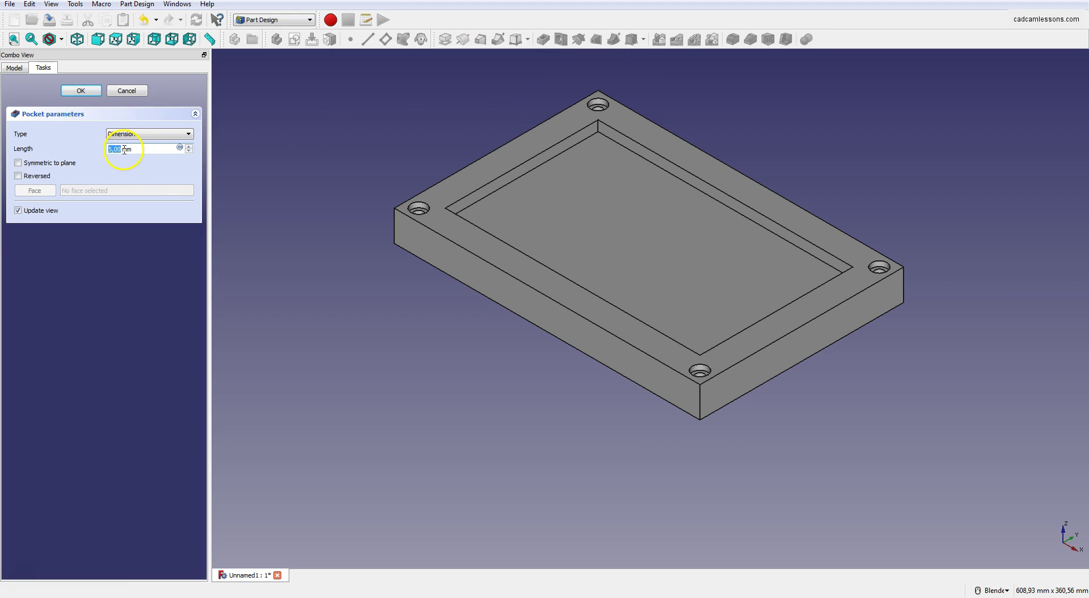
text(8)
click(80, 91)
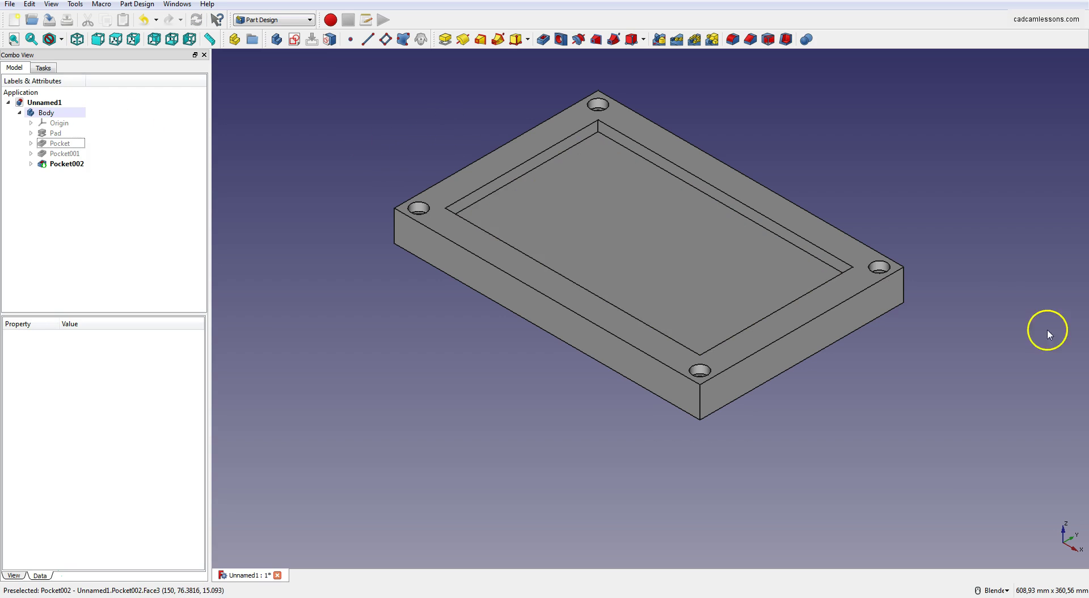
mouse_move(693, 227)
middle_down()
mouse_move(686, 275)
mouse_move(681, 210)
mouse_move(705, 229)
middle_up()
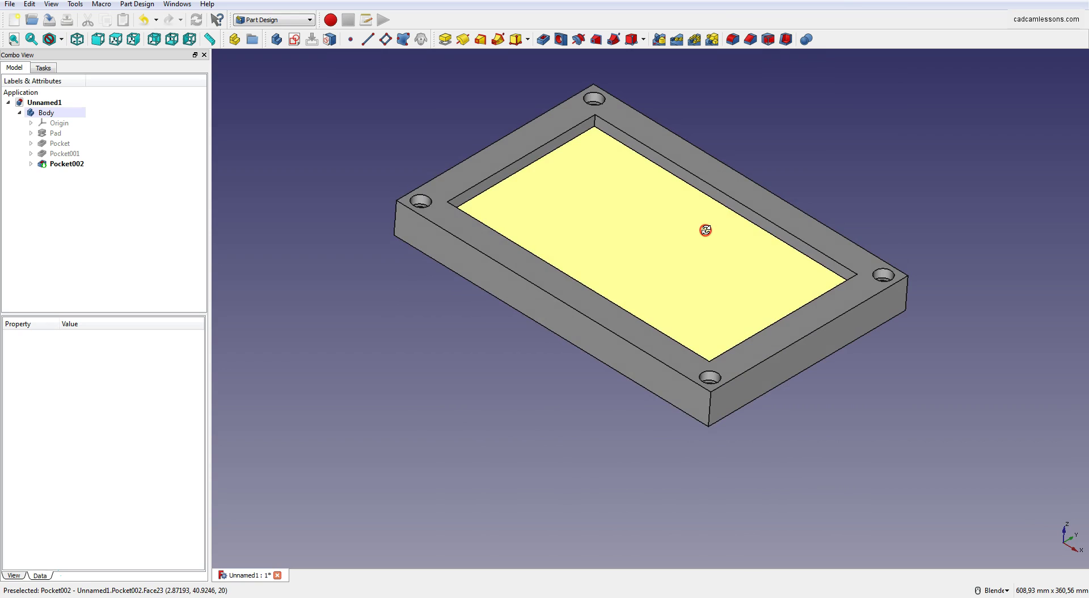
click(117, 41)
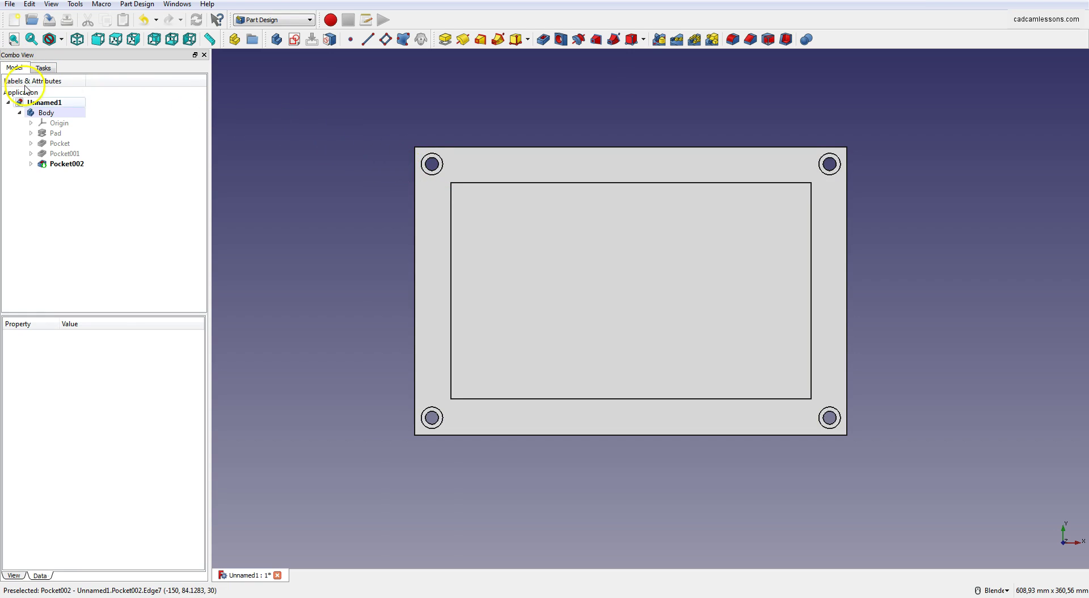
click(69, 155)
ctrl+click(69, 167)
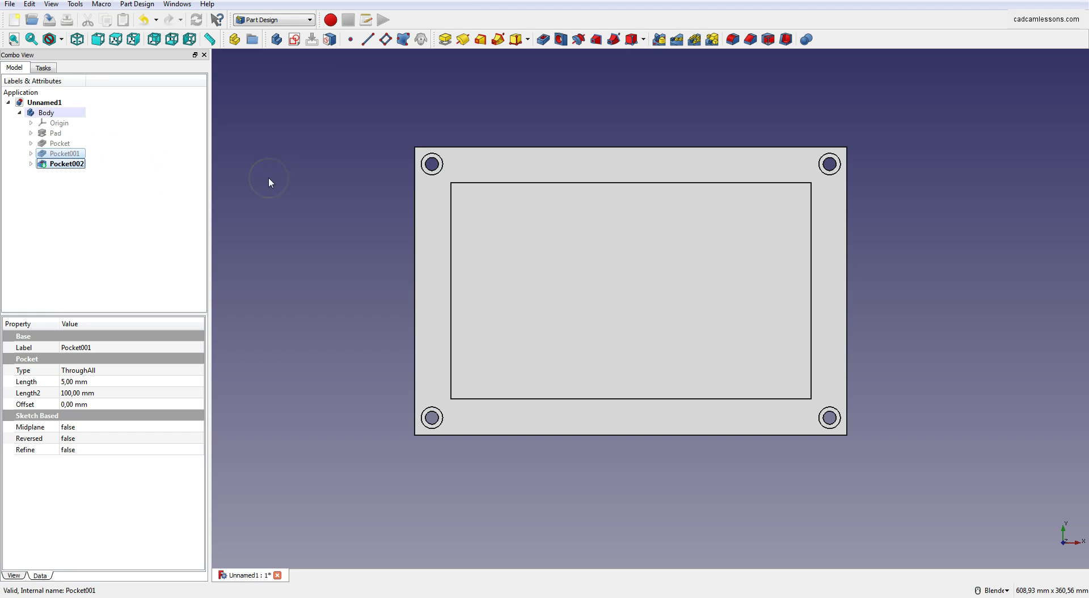
key(Delete)
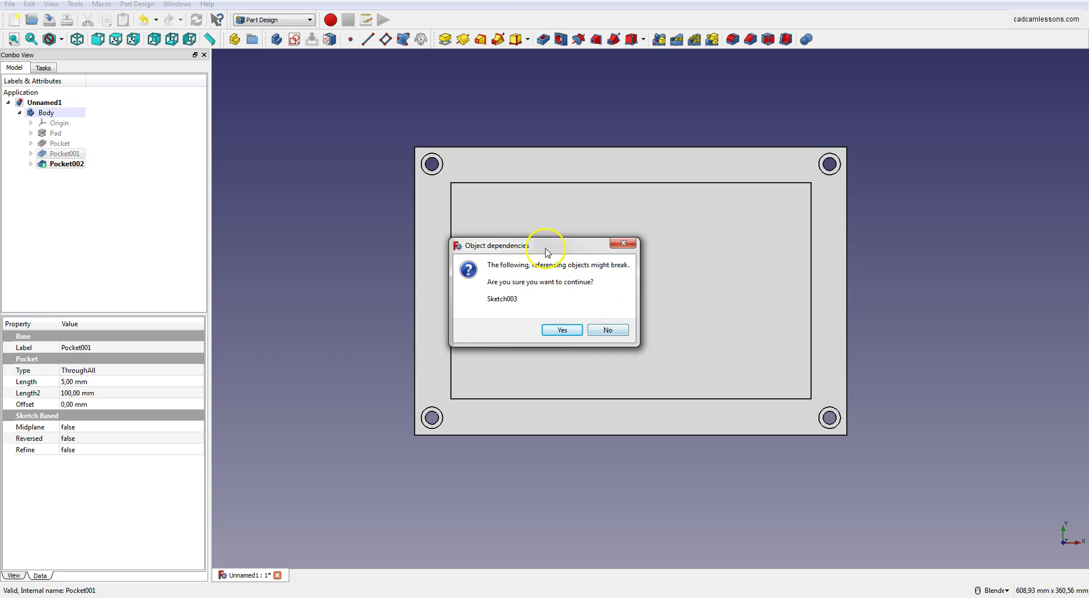
click(607, 330)
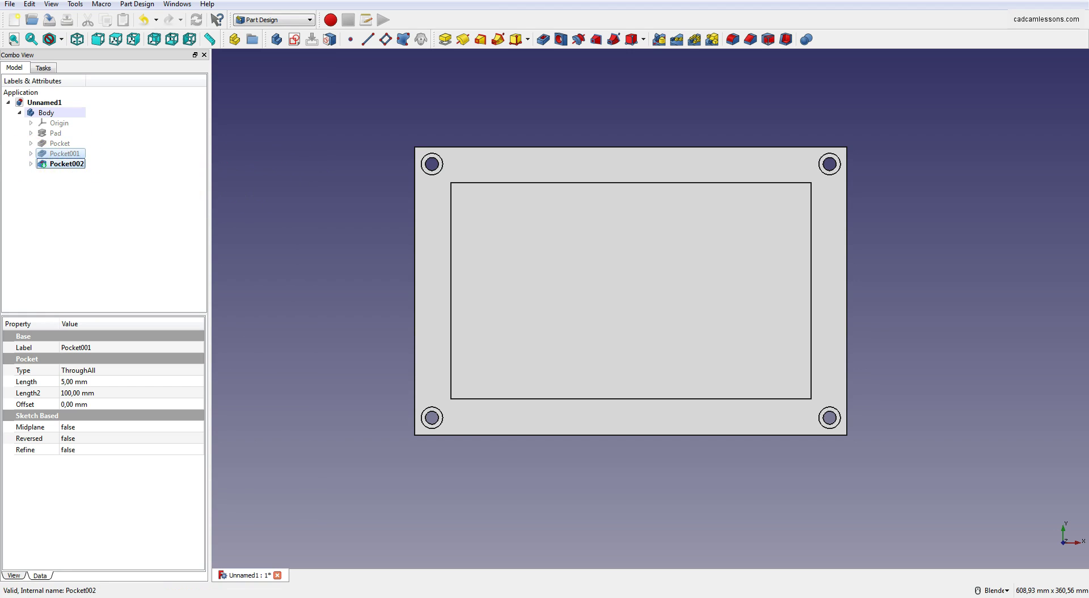
Set the first feature named Pocket, the rectangular recess, as the tip of the body
click(63, 143)
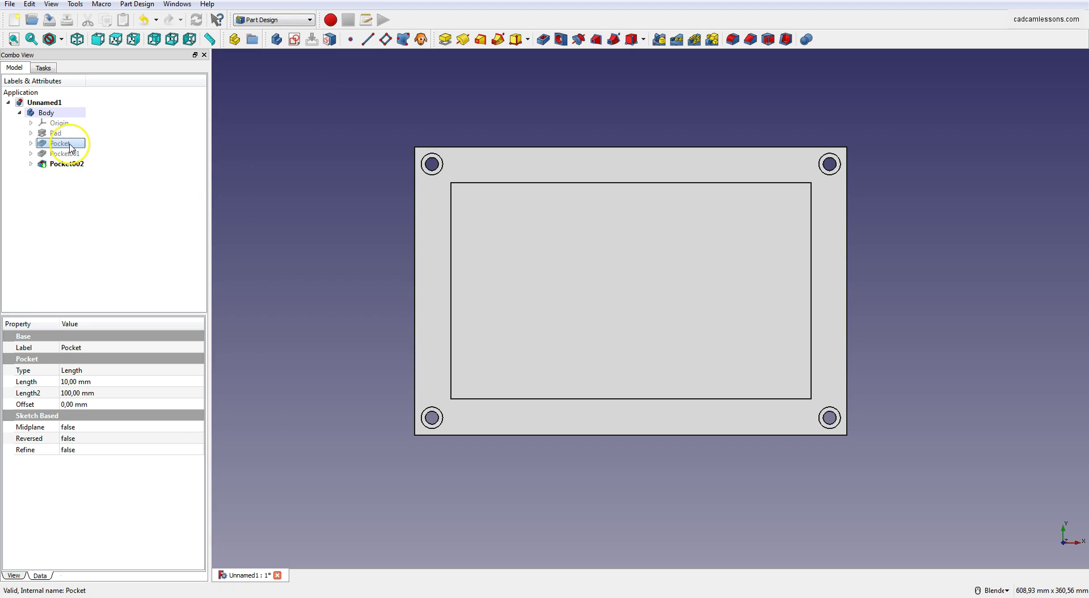
right_click(75, 148)
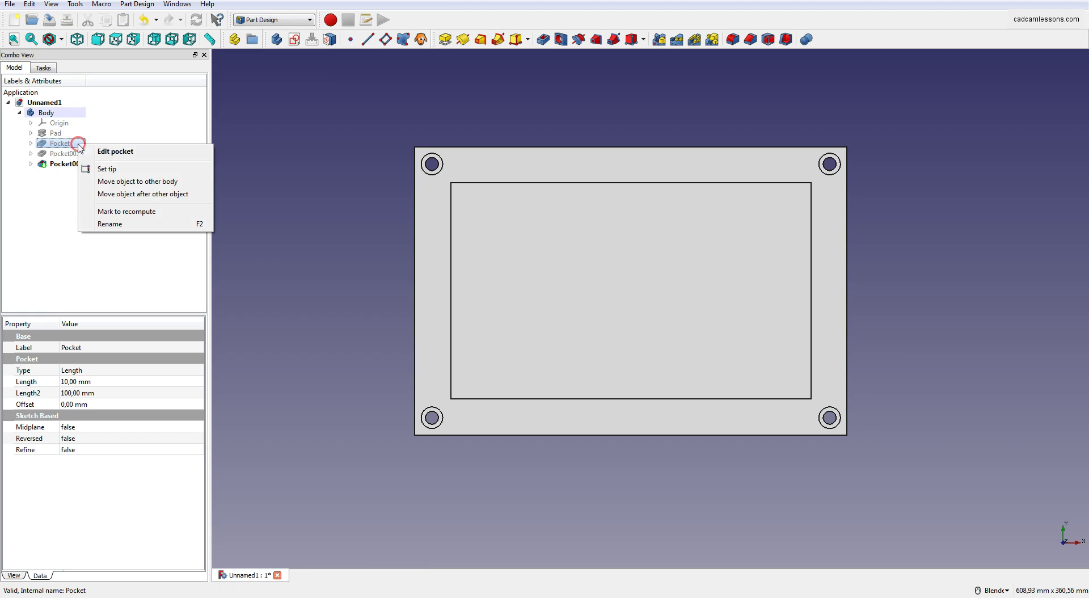
click(121, 171)
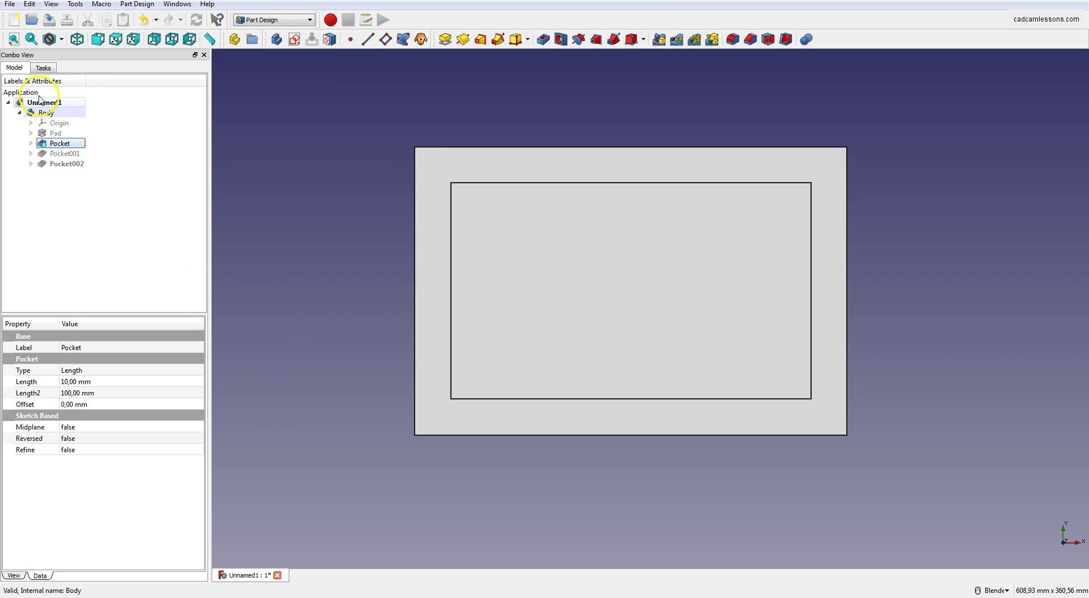
click(321, 222)
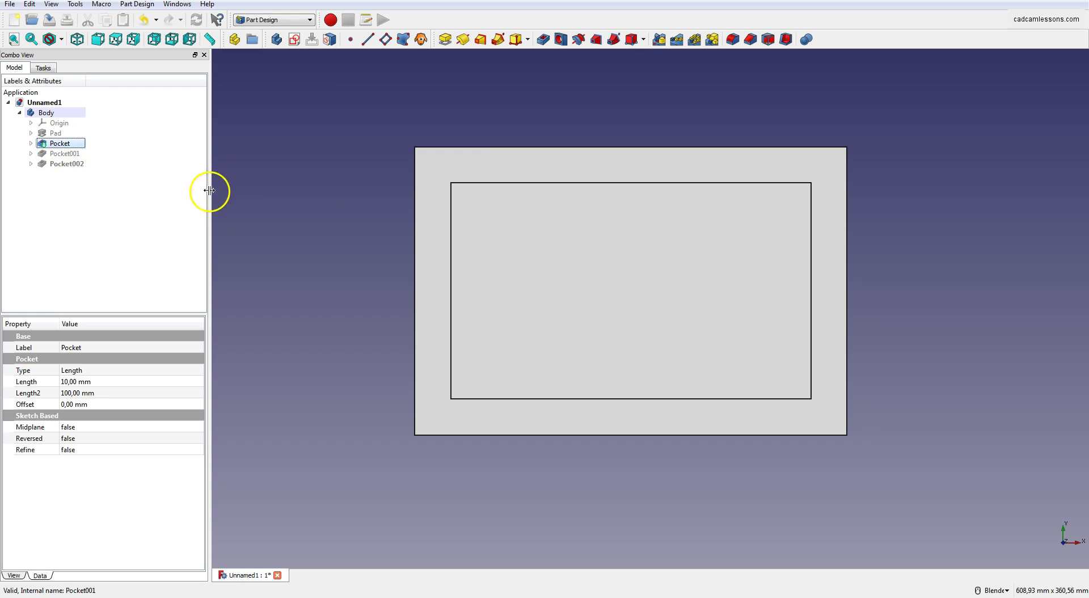
Start a new sketch on the plate's top rim face around the rectangular pocket
click(76, 40)
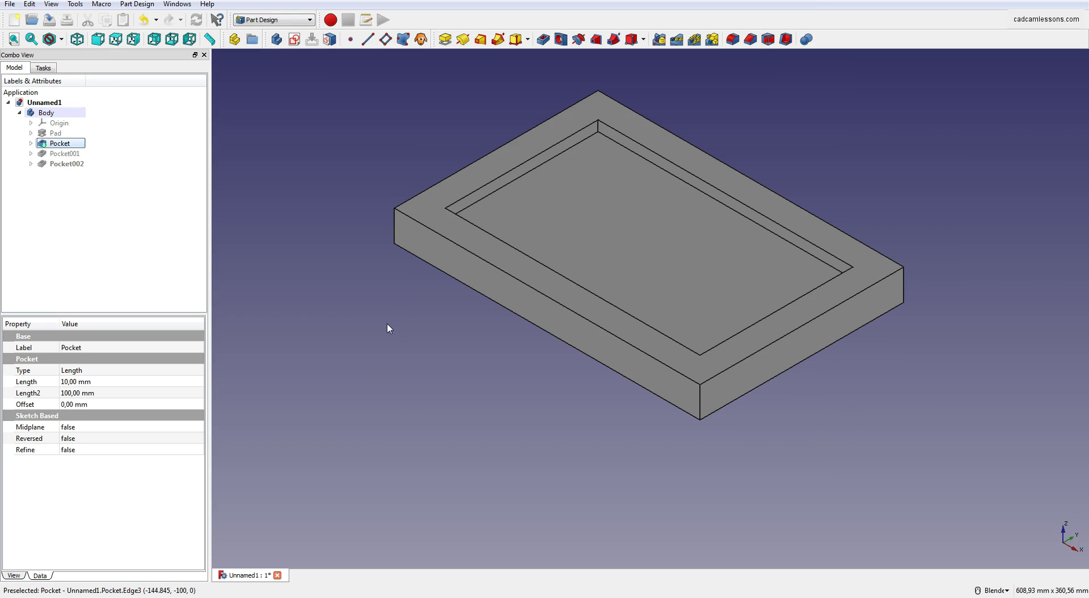
click(339, 295)
mouse_move(522, 311)
mouse_down()
mouse_move(676, 349)
mouse_move(570, 449)
mouse_move(477, 359)
mouse_up()
drag(477, 359, 413, 183)
click(422, 201)
click(295, 40)
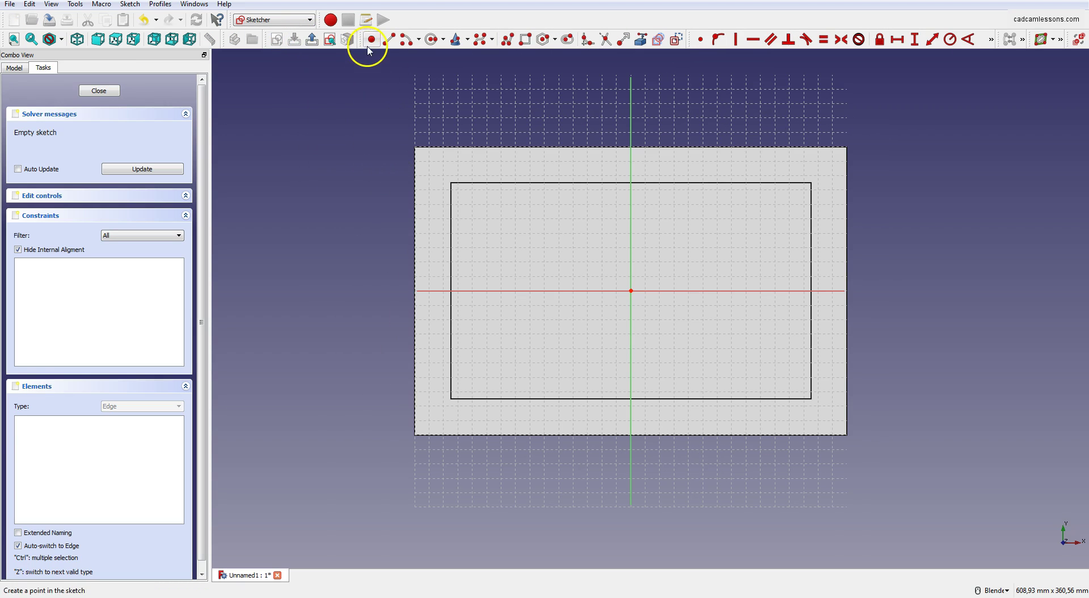
Place four sketch points on the rim, one near each corner of the plate
click(372, 40)
click(434, 168)
click(824, 169)
click(825, 419)
click(438, 420)
right_click(365, 398)
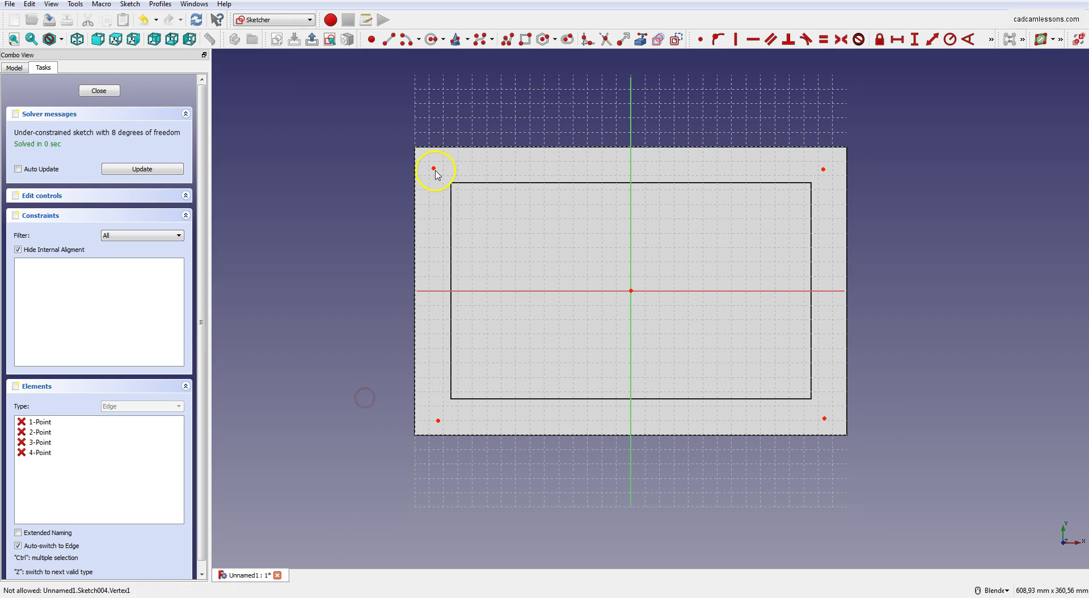
Align the two upper points horizontally and the two lower points horizontally
click(434, 170)
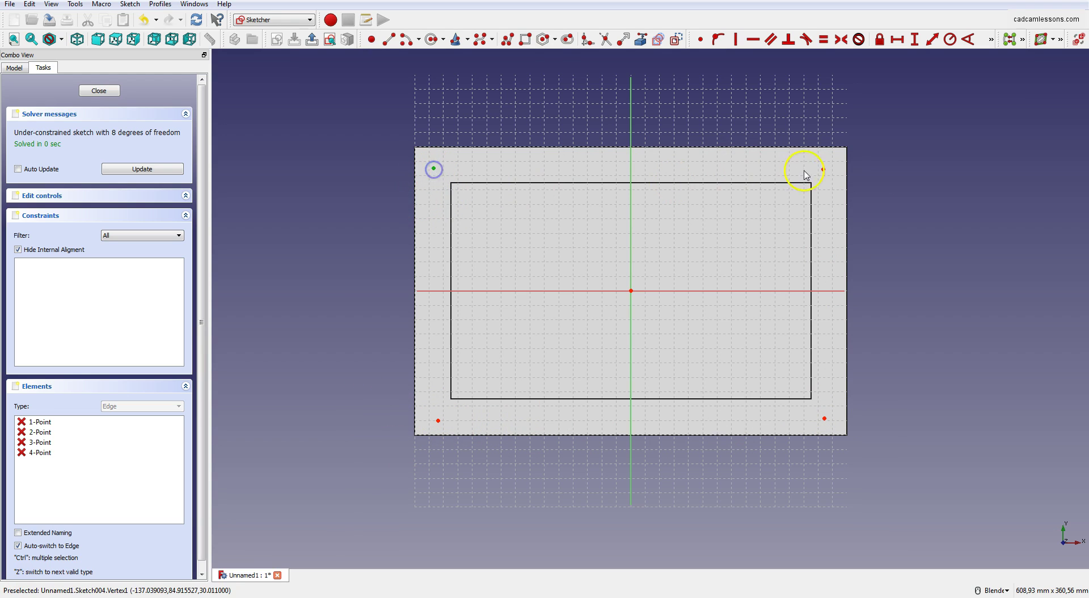
click(823, 169)
click(753, 42)
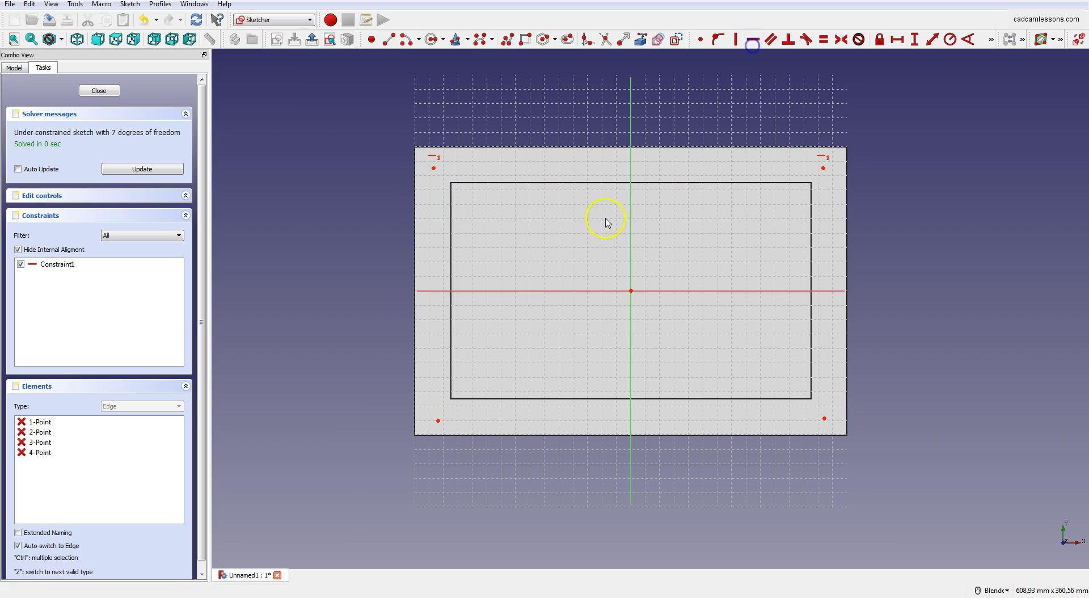
click(441, 422)
click(824, 420)
click(755, 41)
Align the two left points vertically and the two right points vertically
click(434, 168)
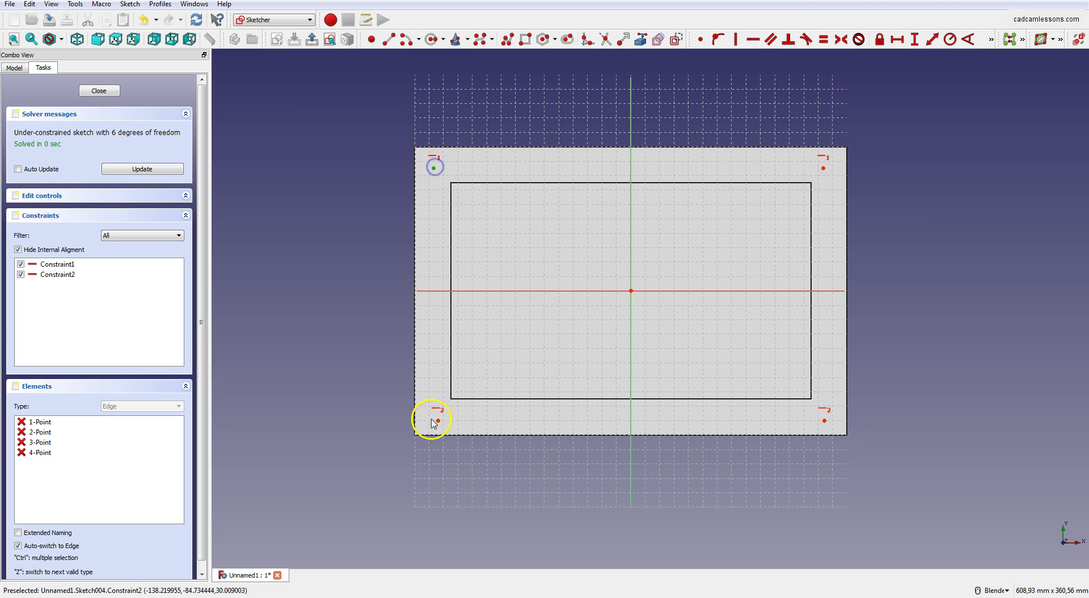
click(440, 422)
click(736, 39)
click(823, 168)
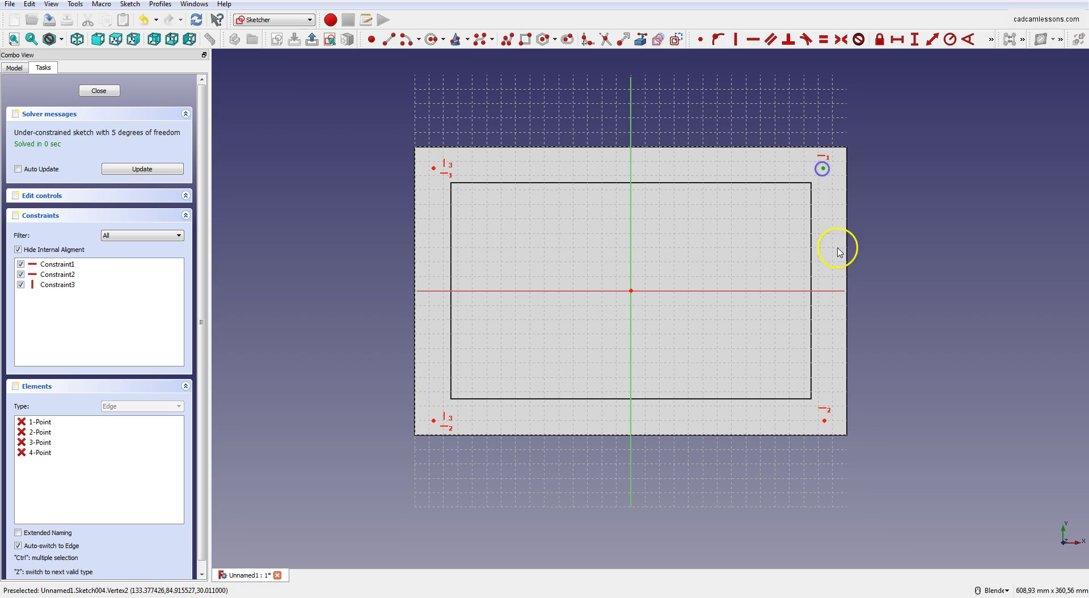
click(824, 423)
click(736, 39)
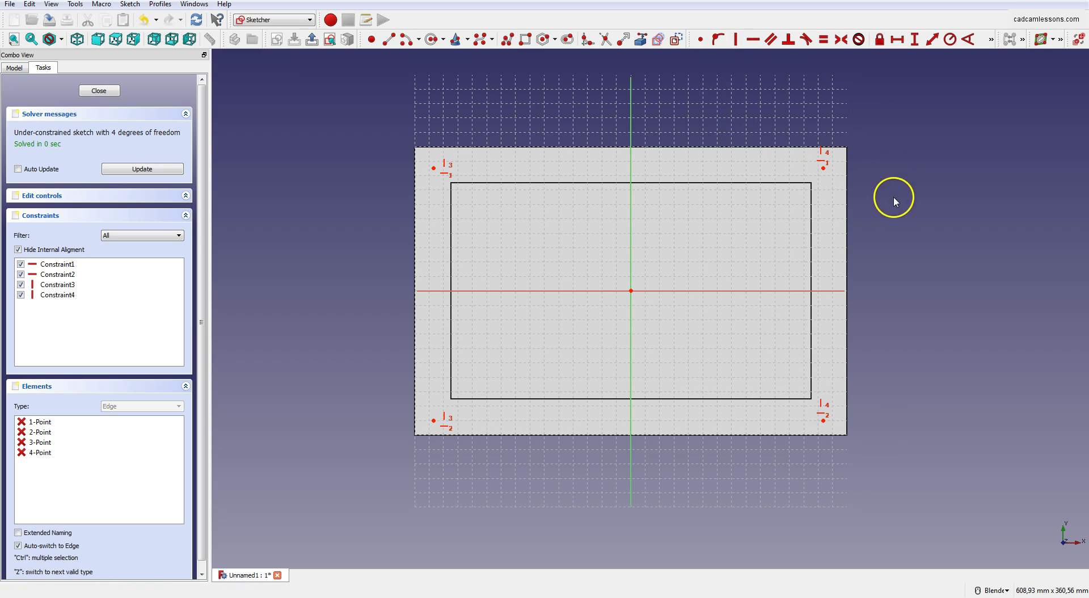
Make the two upper points symmetric about the vertical axis
click(434, 169)
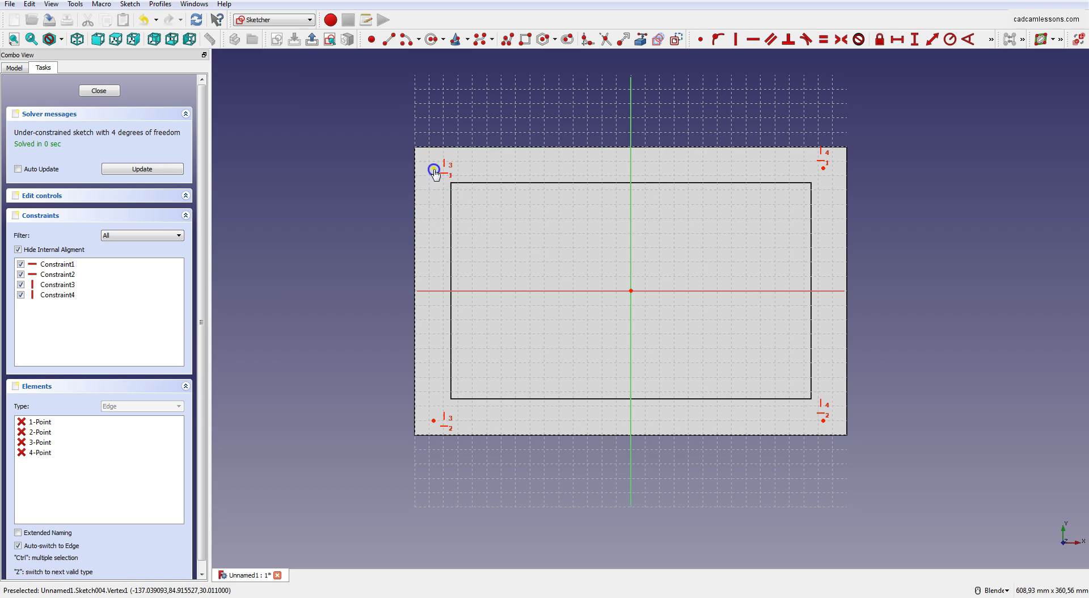
click(633, 164)
click(823, 167)
click(842, 42)
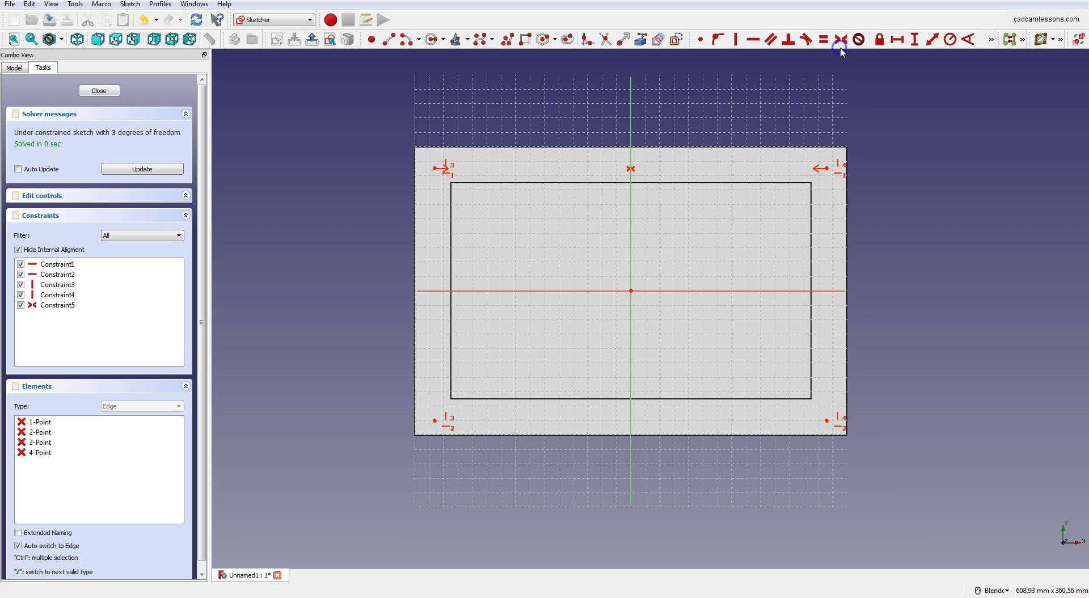
Make the two left sketch points symmetric about the horizontal axis
click(434, 421)
click(446, 293)
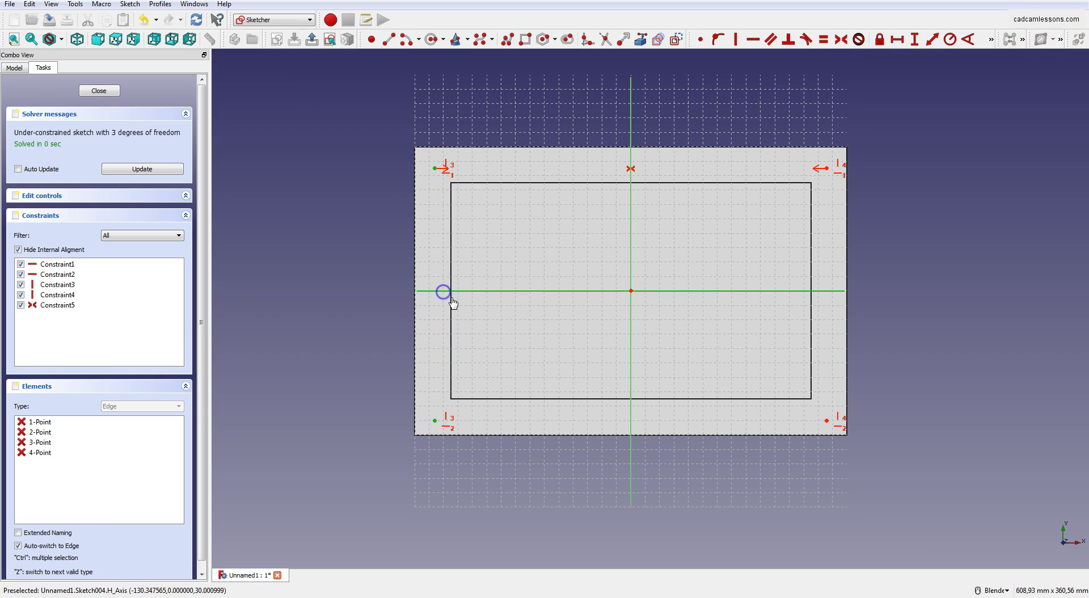
click(842, 39)
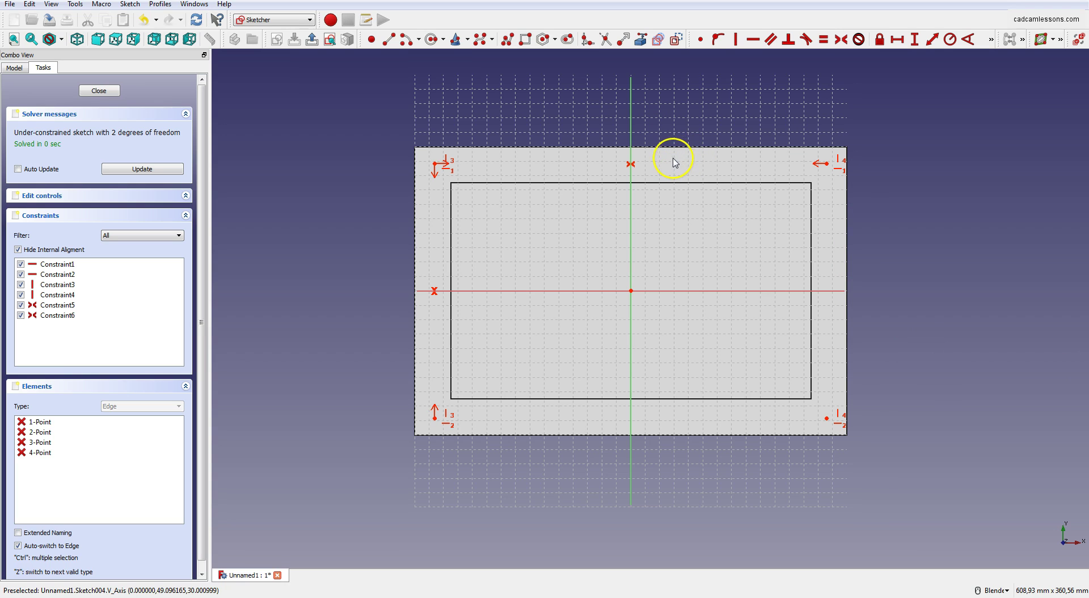
Link the plate's lower edge into the sketch as external geometry
click(644, 43)
click(503, 434)
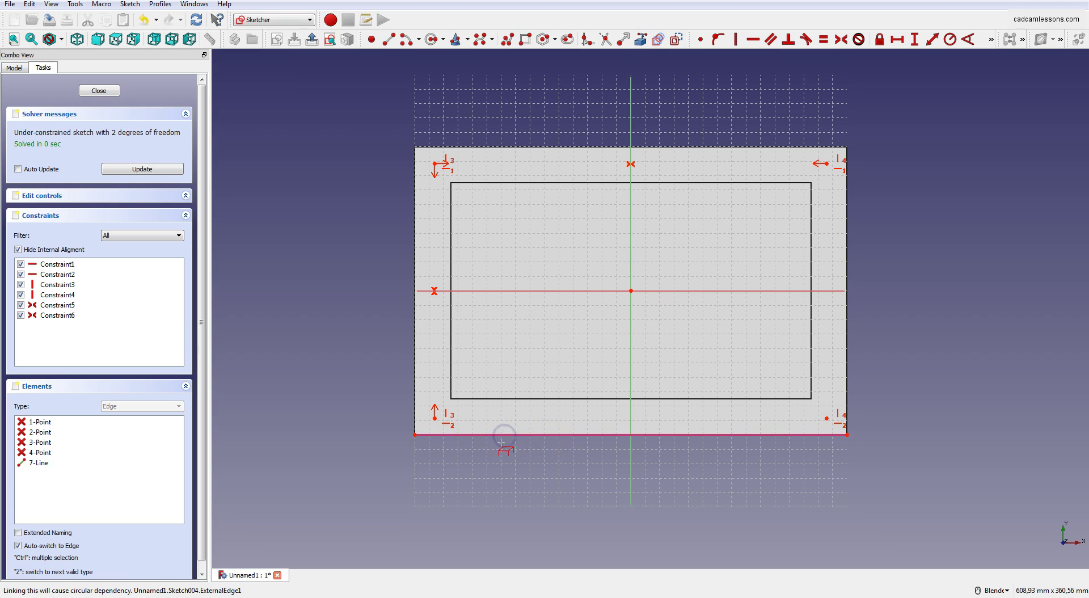
right_click(819, 459)
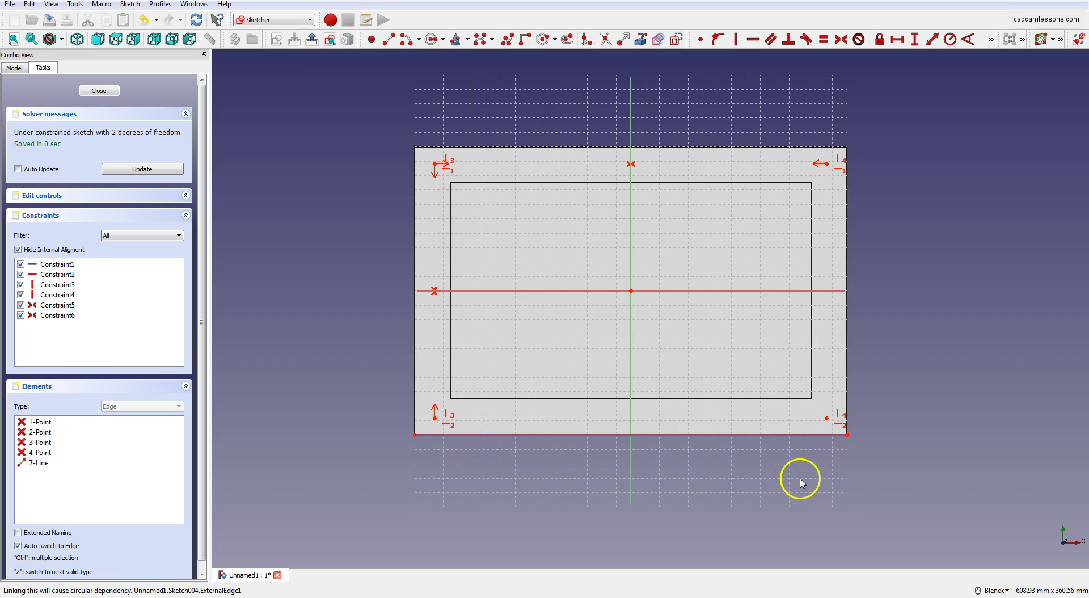
Constrain the horizontal distance from the plate's lower-left corner to the nearby sketch point to 12 mm and place the dimension below the plate
click(897, 39)
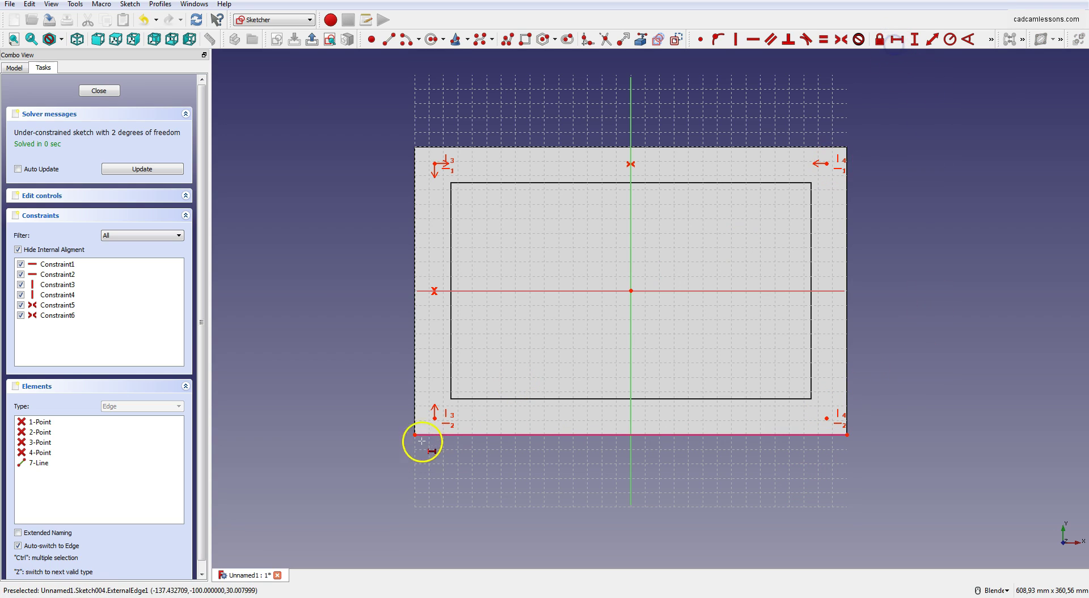
click(415, 435)
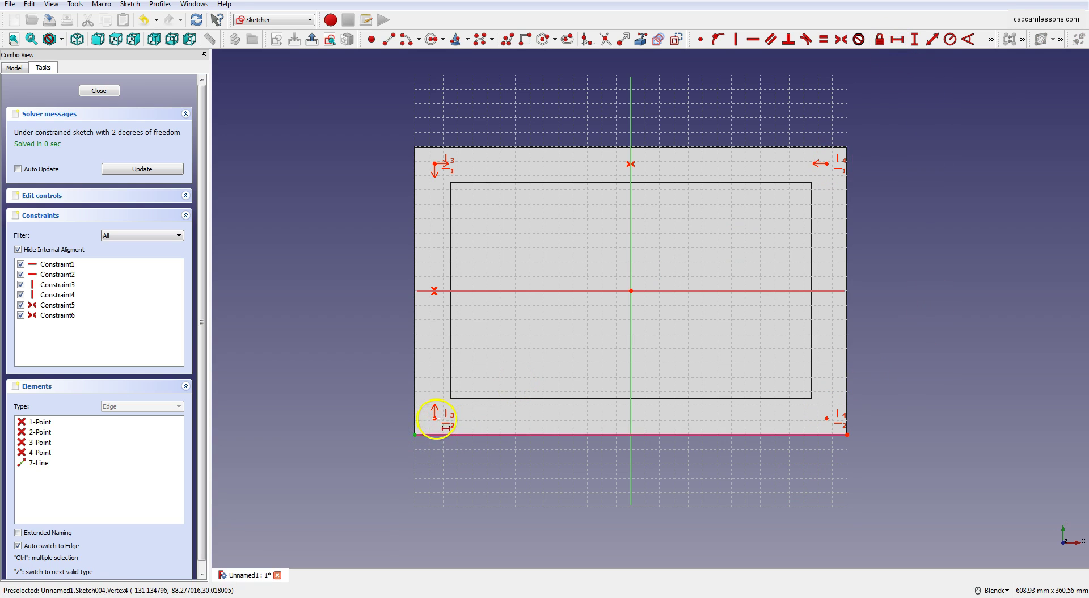
click(435, 418)
text(12)
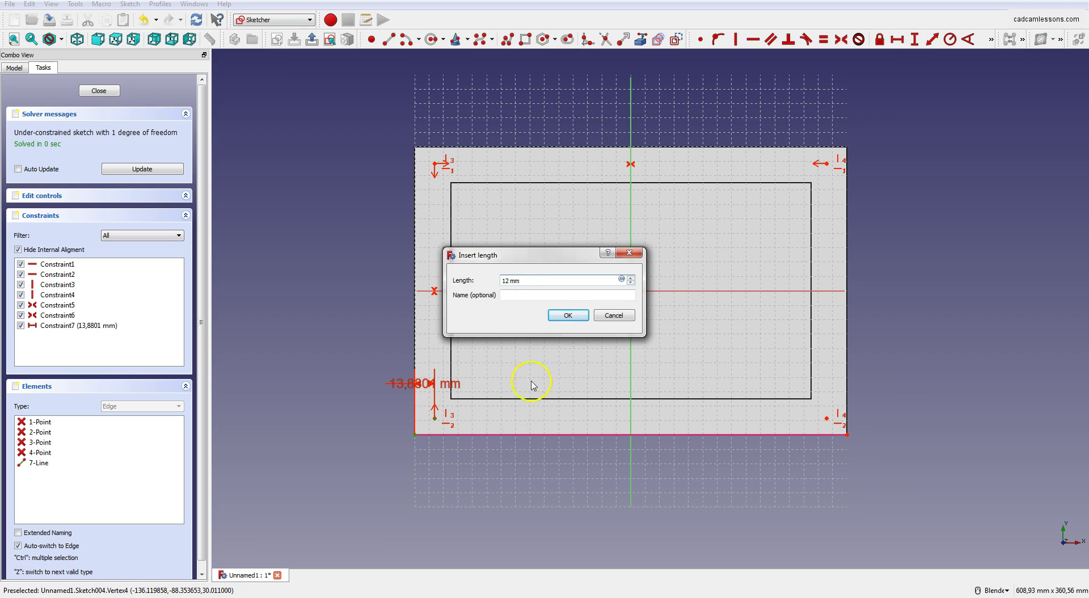
click(562, 314)
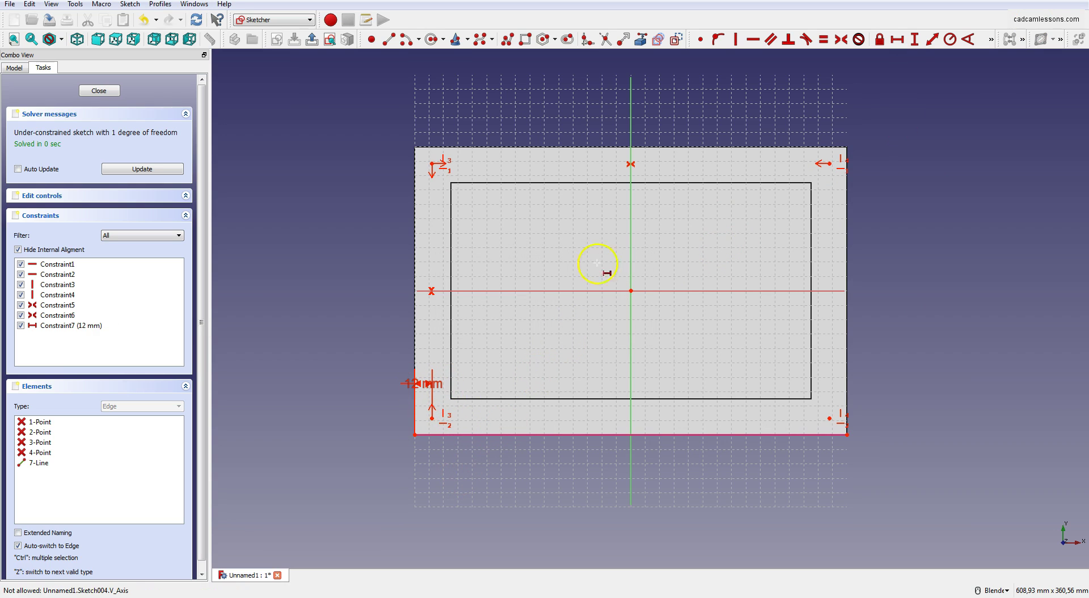
drag(420, 384, 475, 464)
Constrain the vertical distance from the plate's lower-left corner to the nearby sketch point to 12 mm and move the dimension clear of the corner
click(911, 41)
click(433, 419)
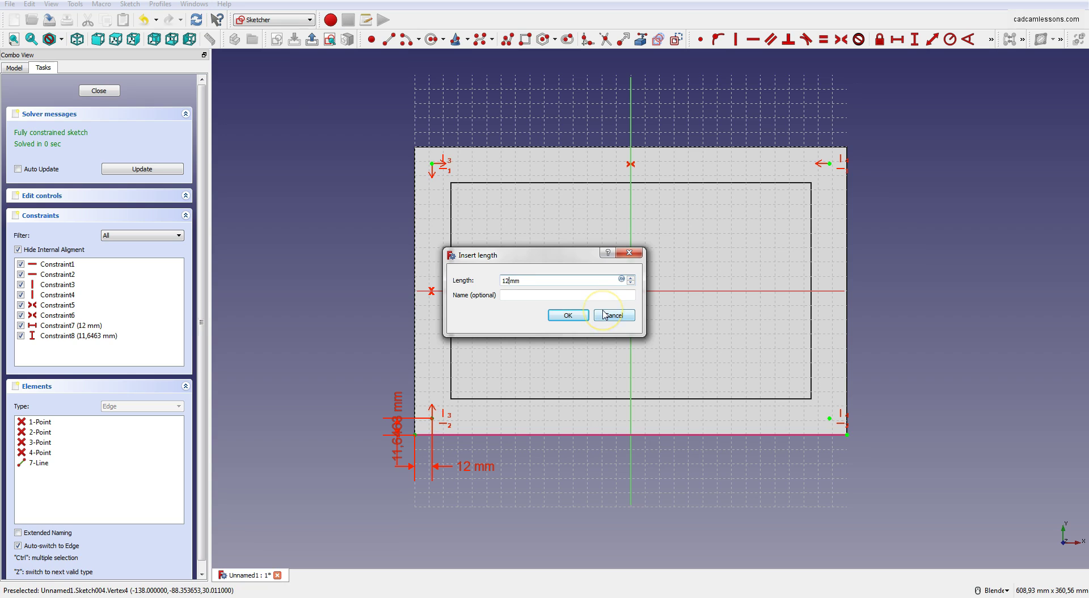
click(579, 318)
drag(397, 414, 397, 365)
click(882, 324)
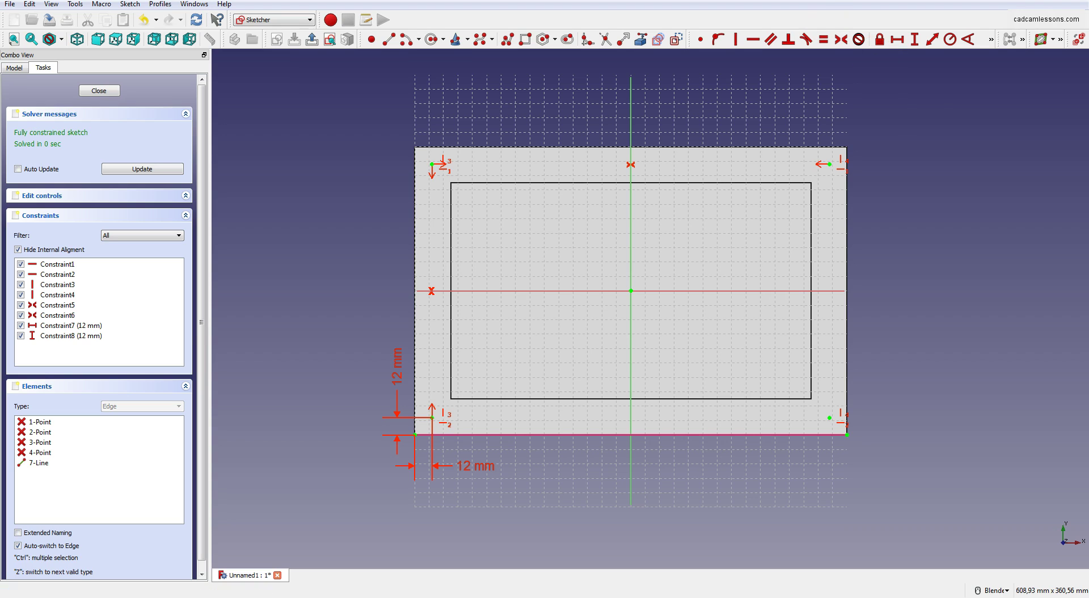
Draw a circle centred on each of the four corner points and close the sketch
click(430, 40)
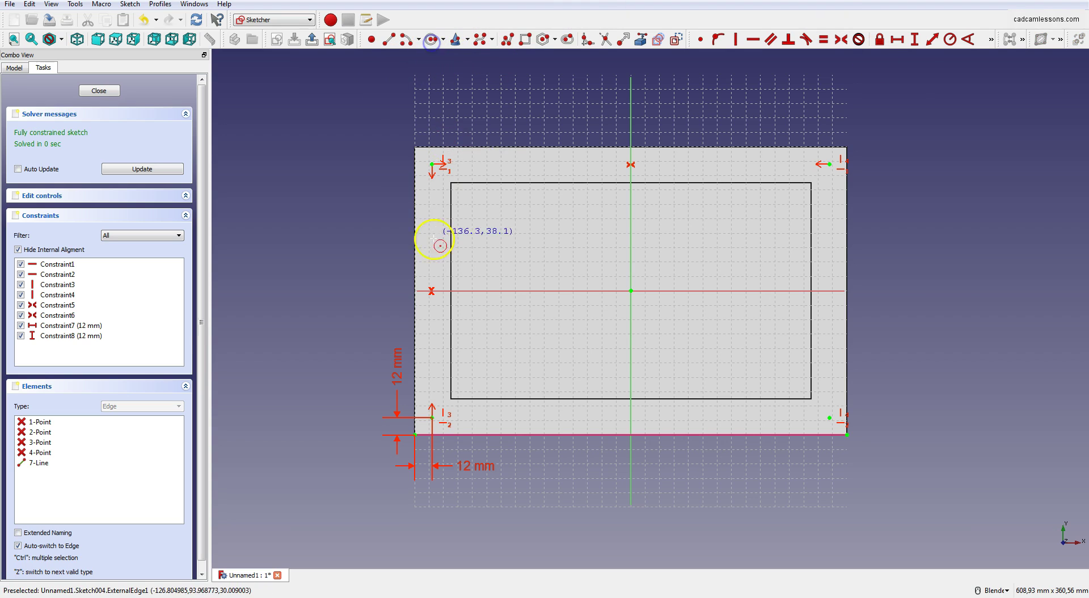
click(431, 164)
click(439, 183)
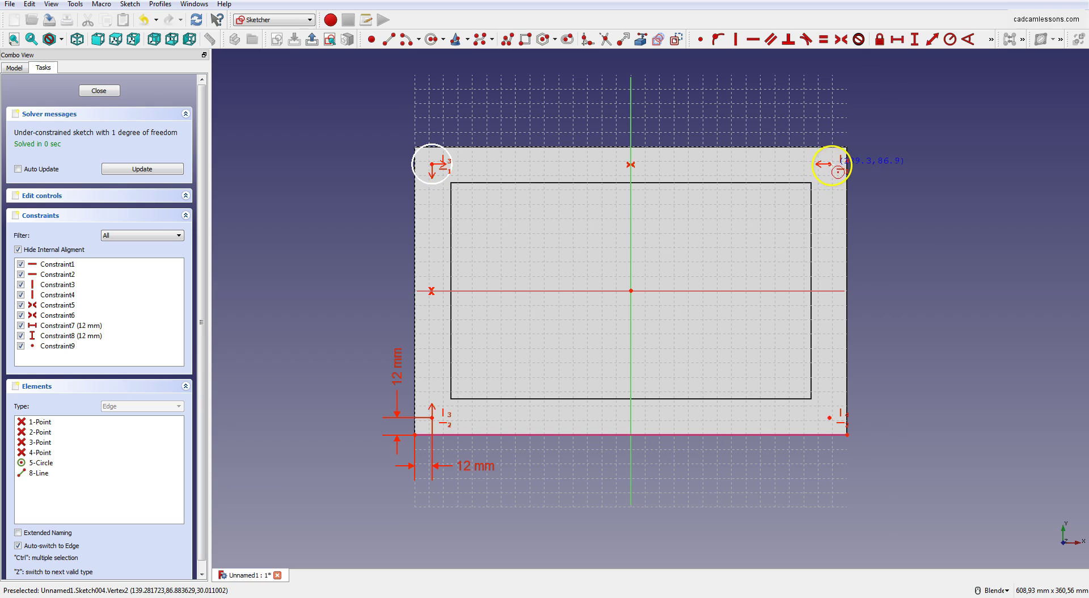
click(830, 164)
click(836, 184)
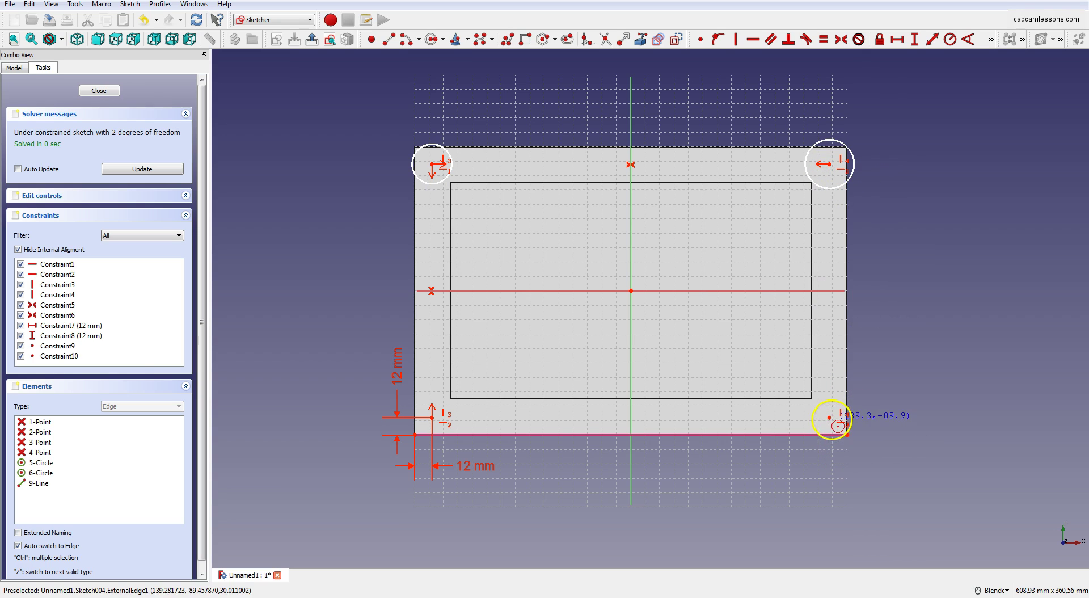
click(830, 418)
click(853, 402)
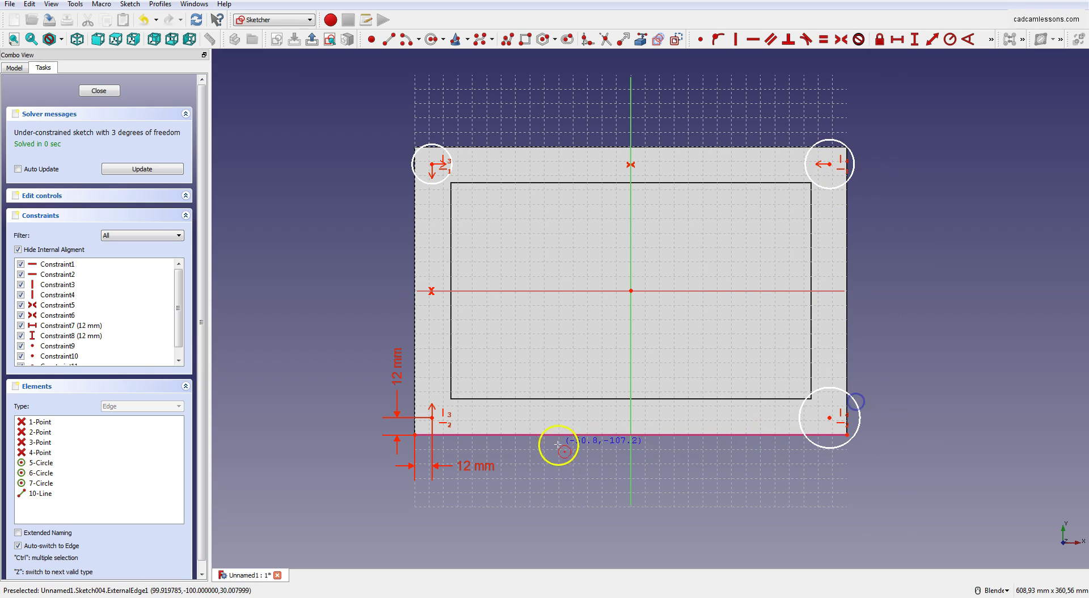
click(437, 426)
click(458, 438)
right_click(698, 458)
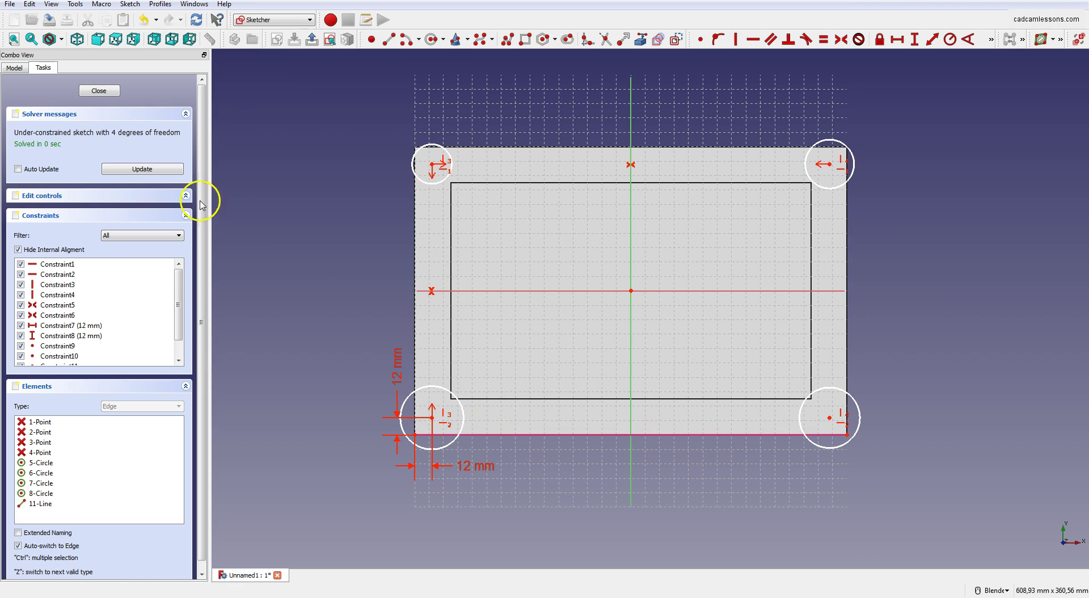
click(98, 90)
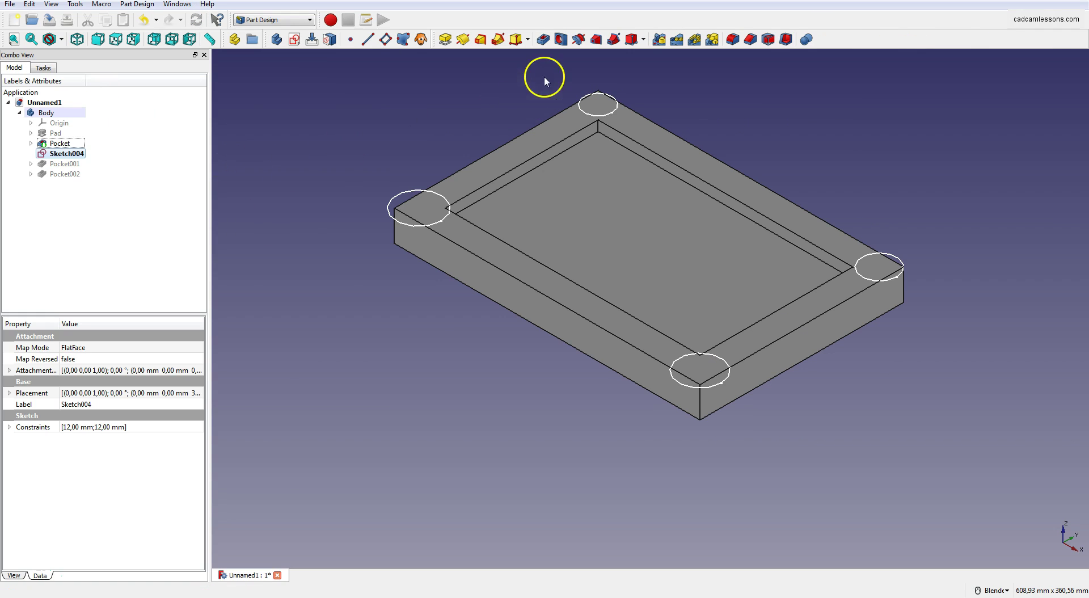
Create a Hole feature from the four-circle sketch with depth Through all and a diameter of 9 mm
click(561, 39)
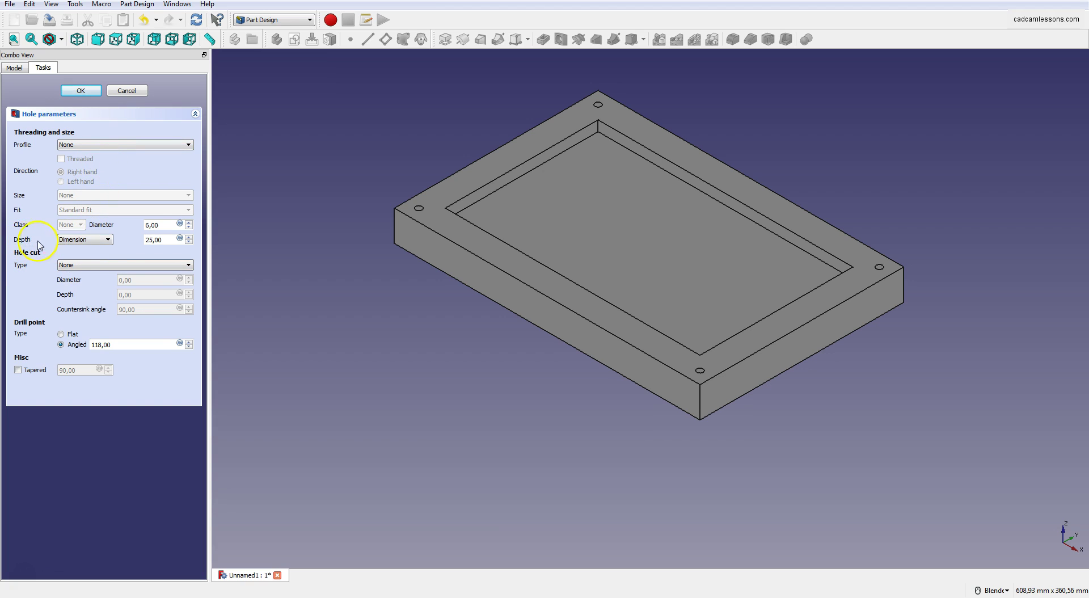
click(66, 243)
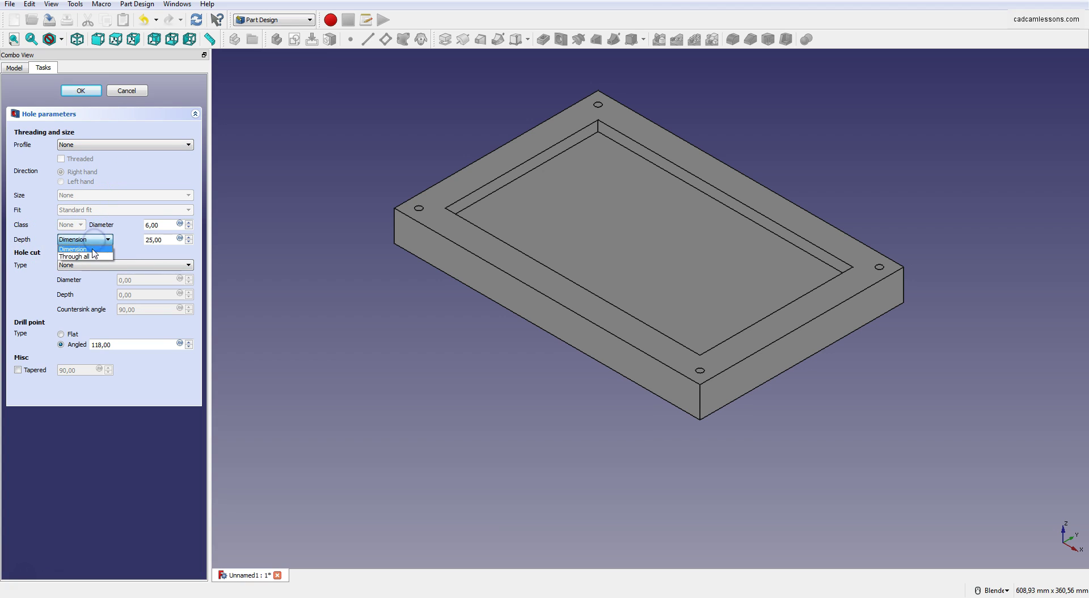
click(79, 256)
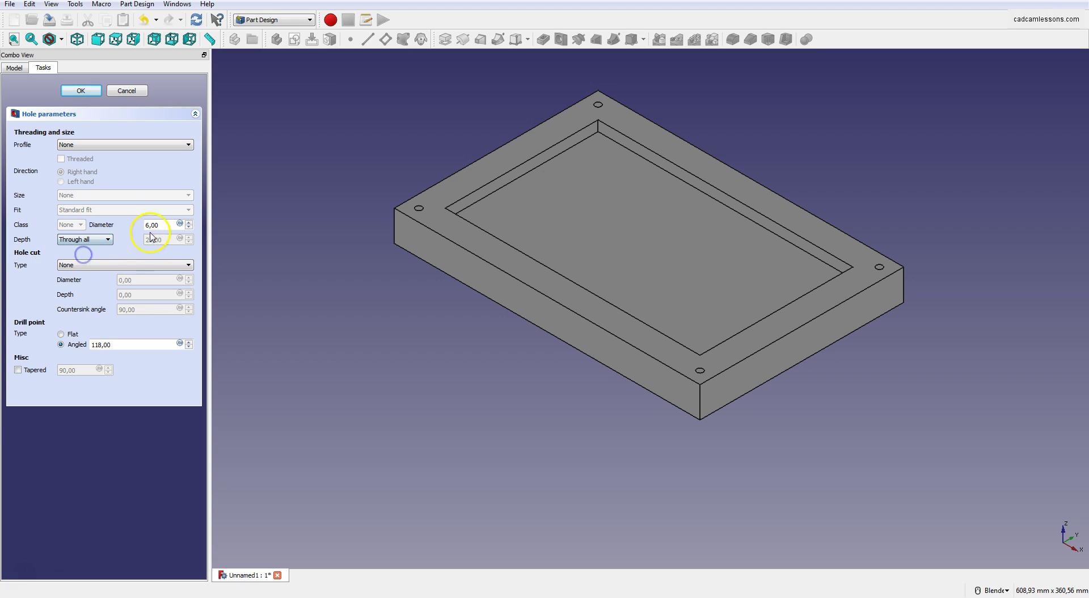
text(9)
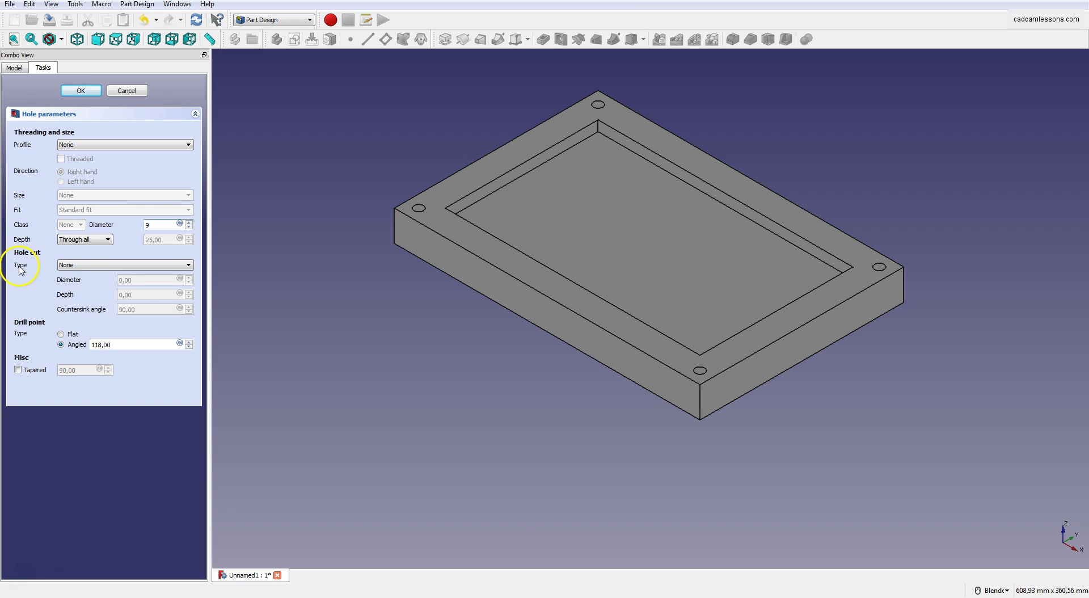
Give the holes a Counterbore cut 15 mm in diameter and 8 mm deep, and finish the Hole feature
click(85, 267)
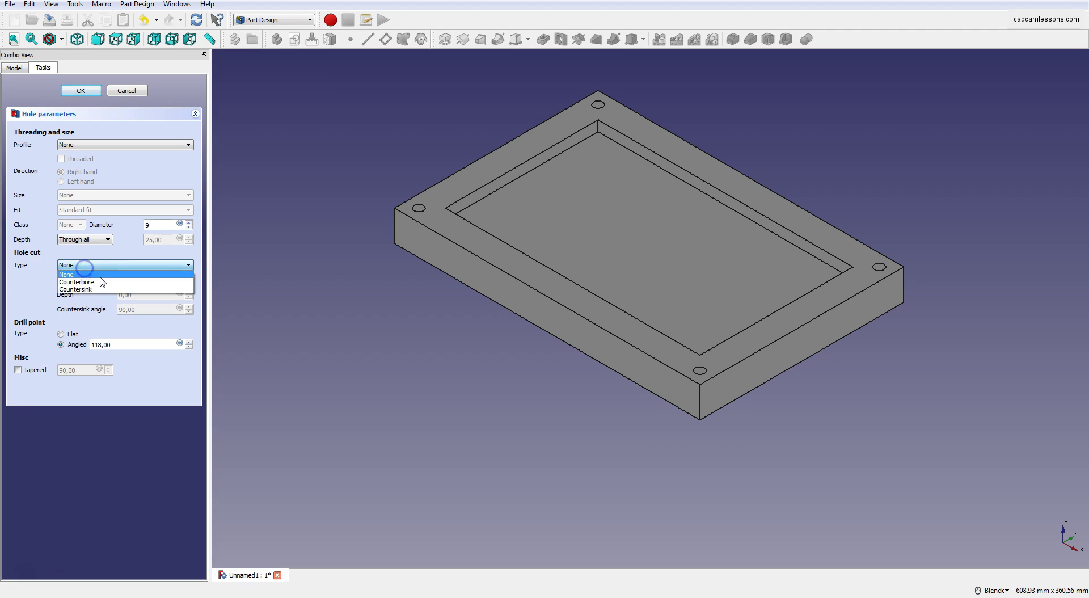
click(96, 282)
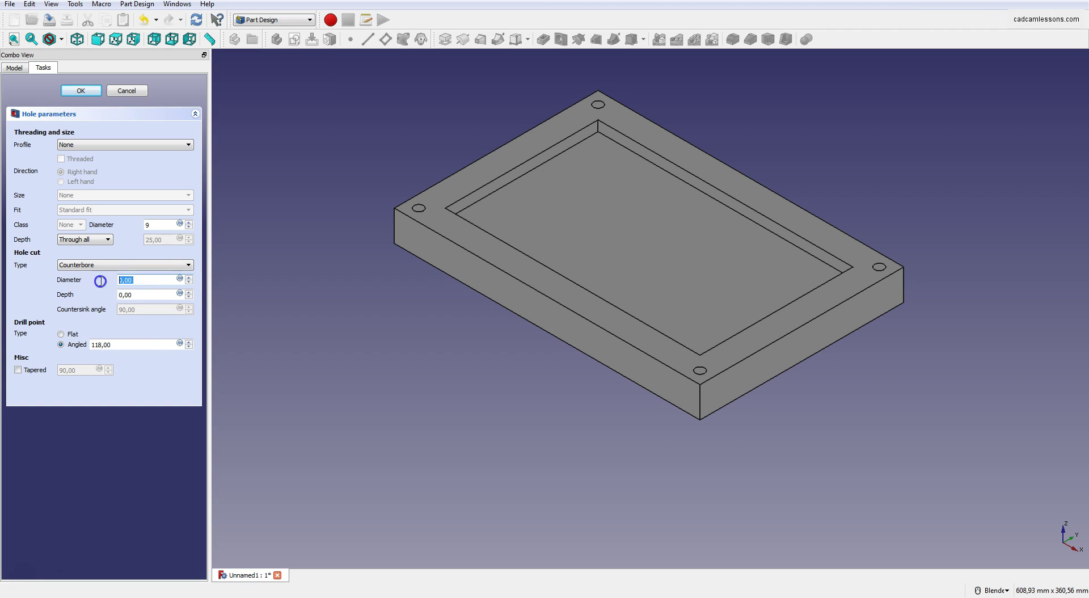
click(108, 295)
text(8)
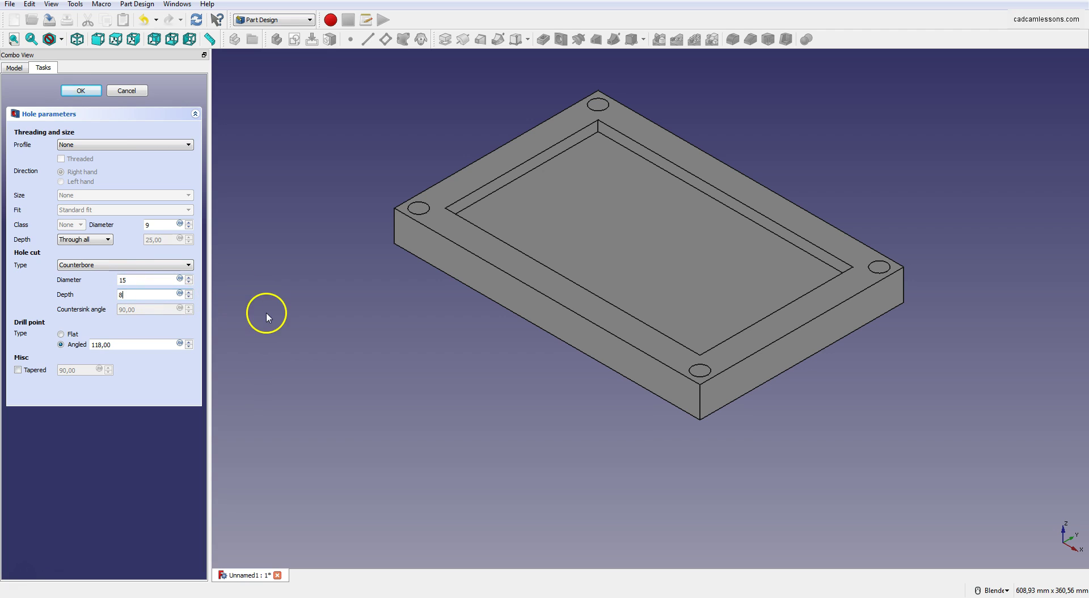
click(84, 94)
mouse_move(442, 176)
middle_down()
mouse_move(433, 165)
mouse_move(439, 208)
mouse_move(433, 168)
mouse_move(477, 173)
mouse_move(457, 170)
middle_up()
click(78, 39)
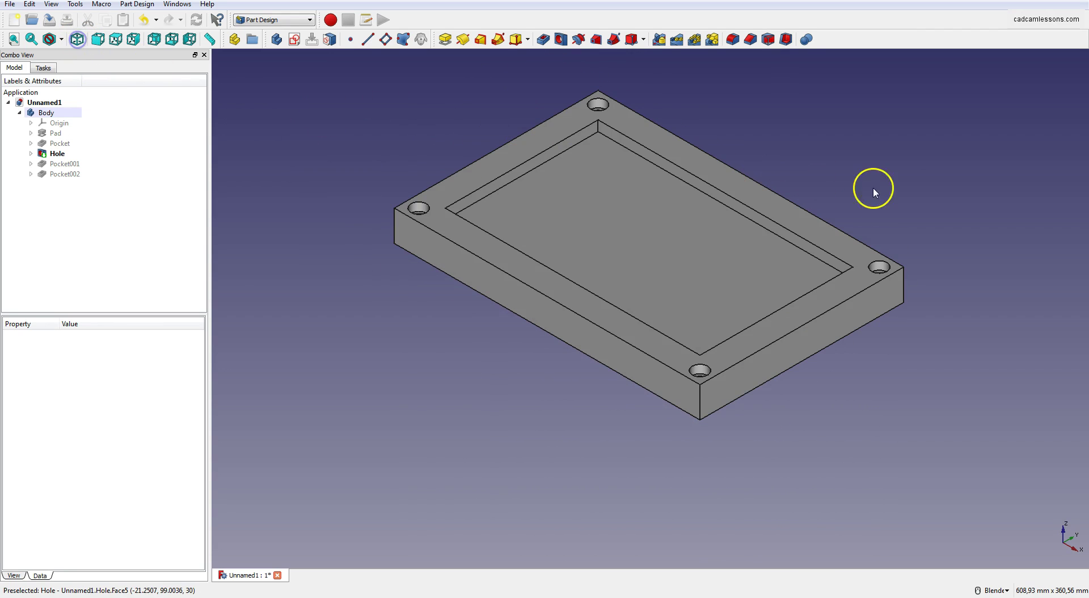
middle_drag(528, 86, 513, 103)
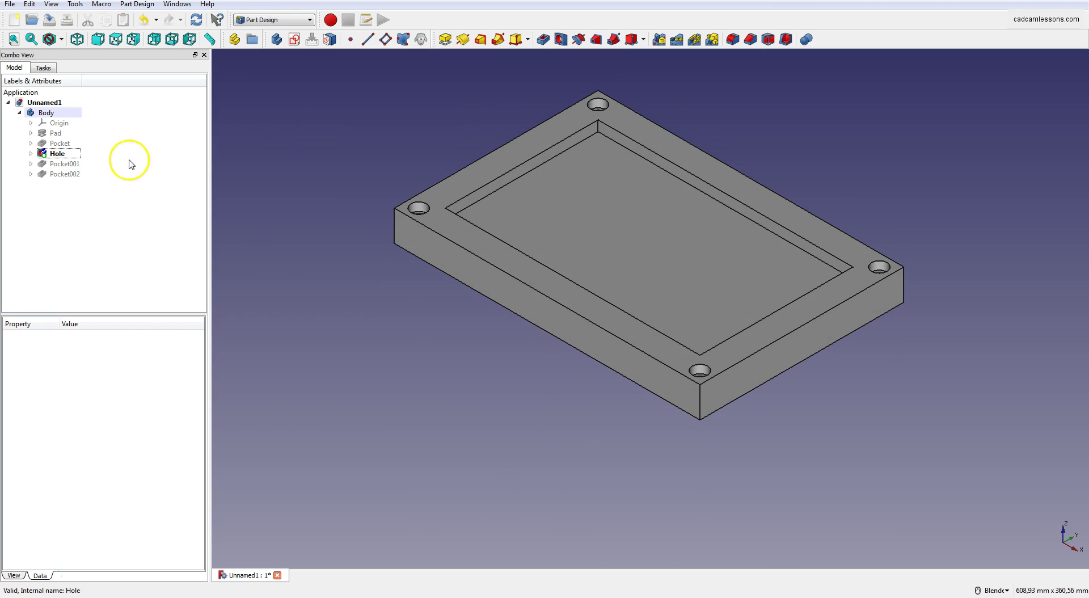
Reopen the Hole feature, try the ISO metric coarse profile with a Dimension depth, and discard the edits
right_click(72, 157)
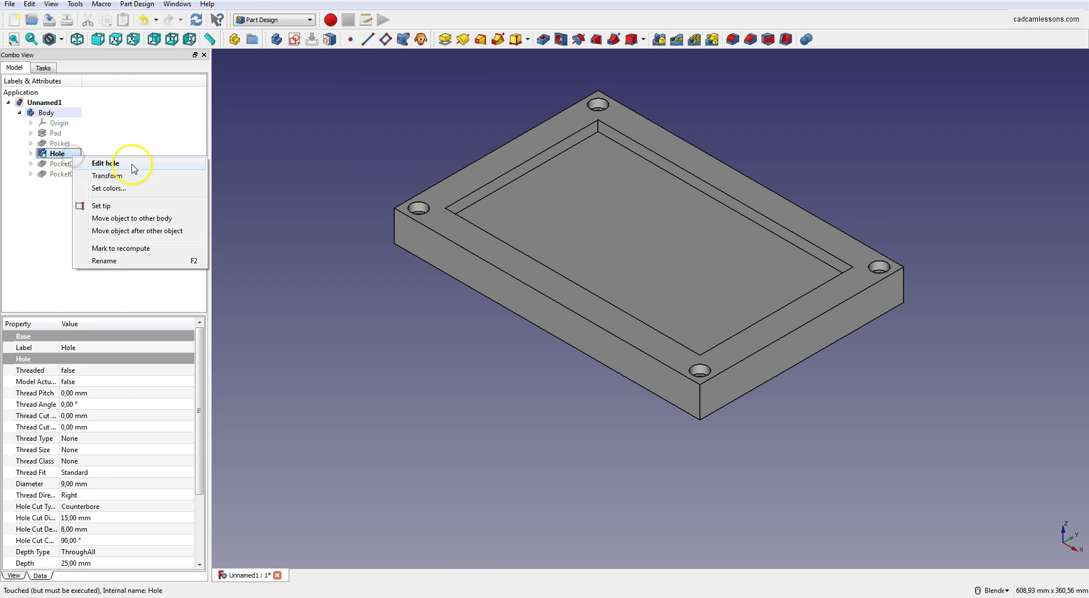
click(135, 163)
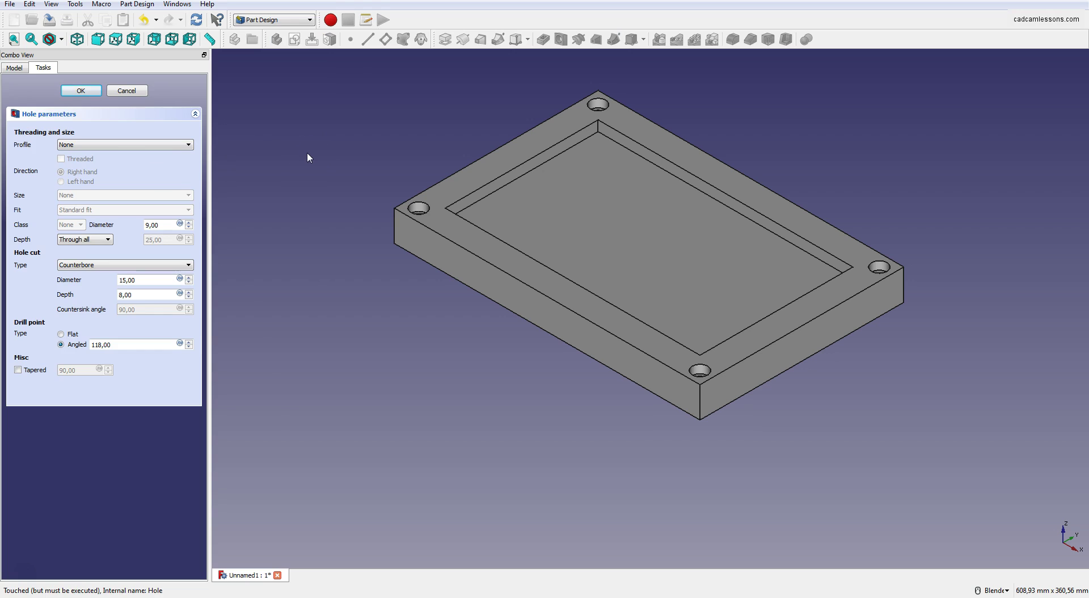
click(289, 144)
click(171, 146)
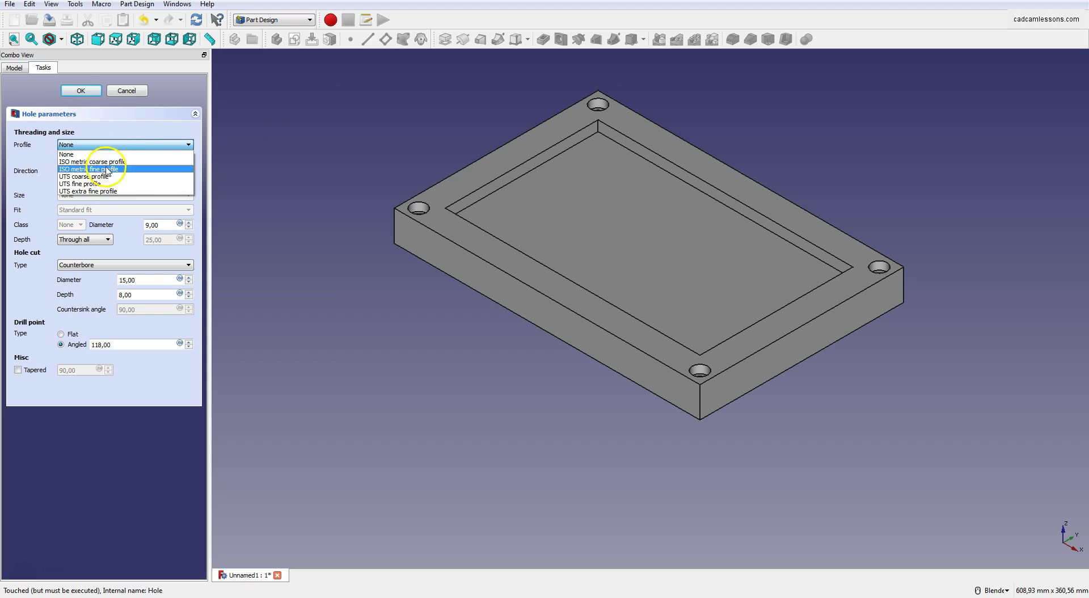
click(92, 161)
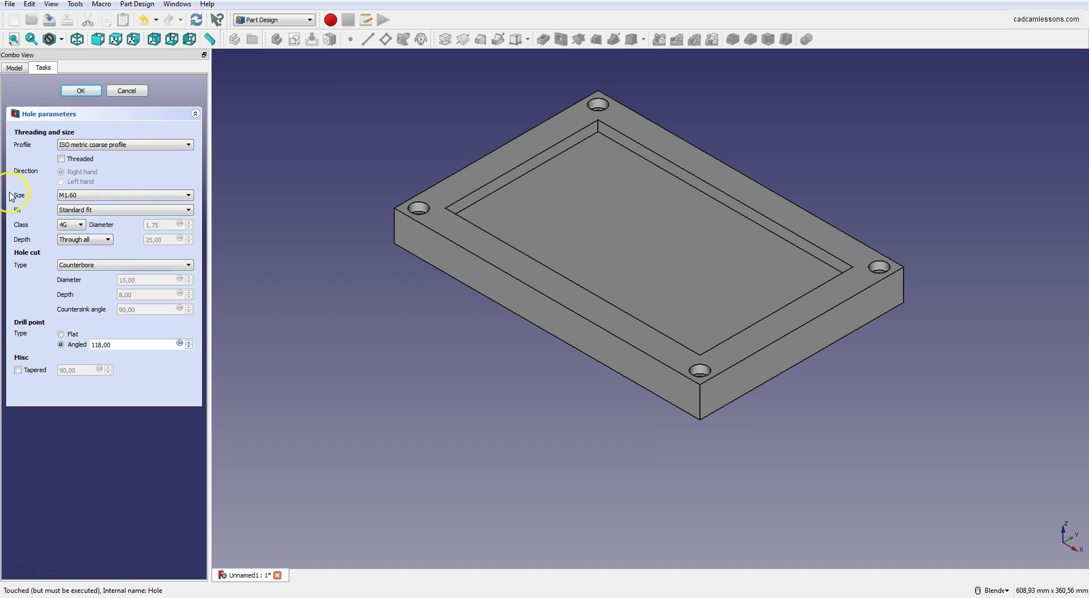
click(85, 196)
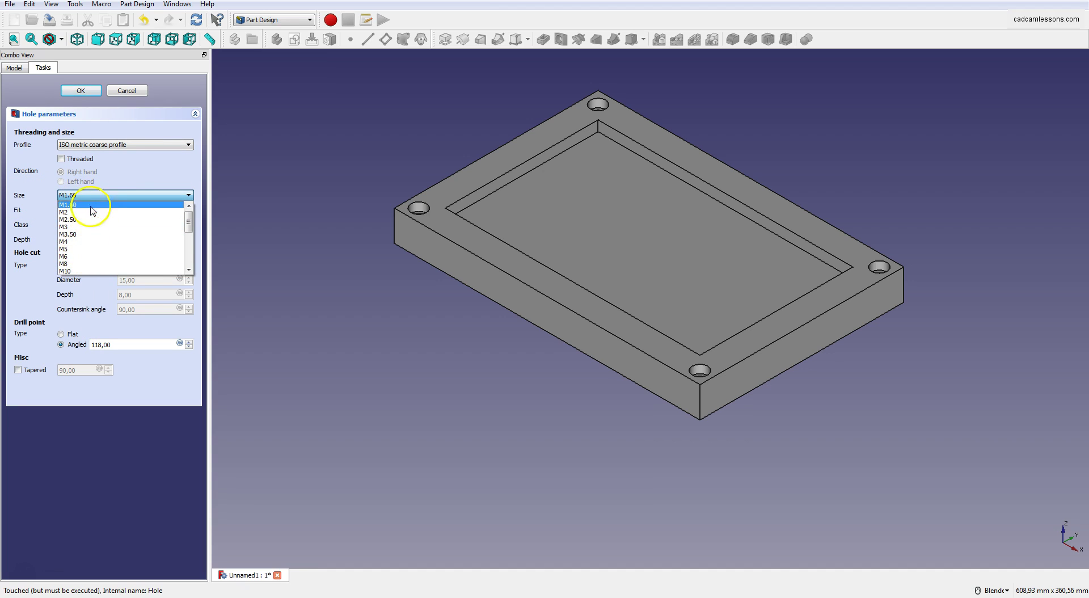
click(93, 196)
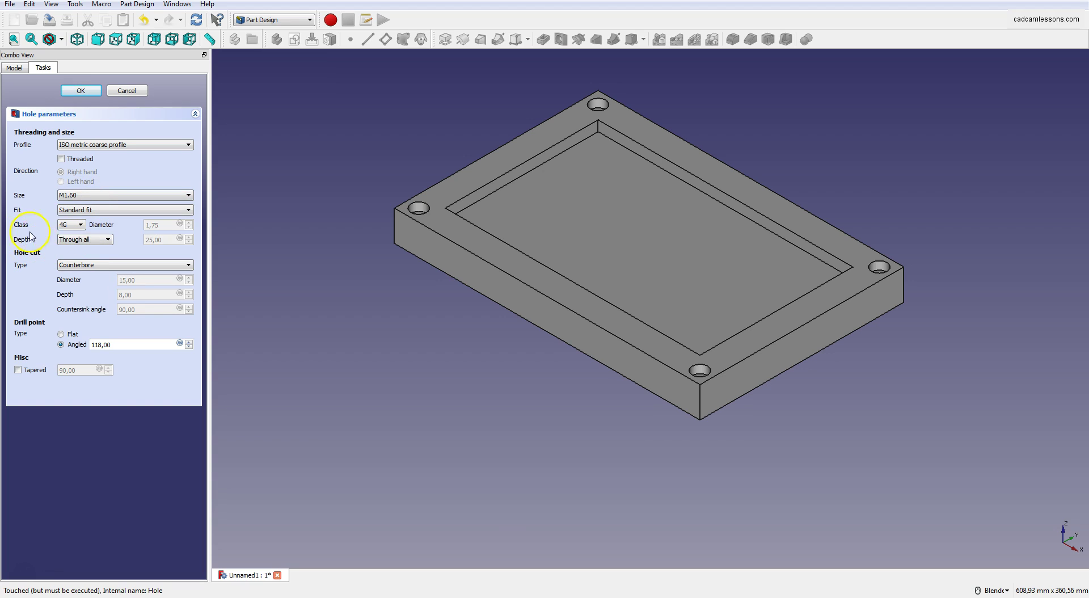
click(106, 241)
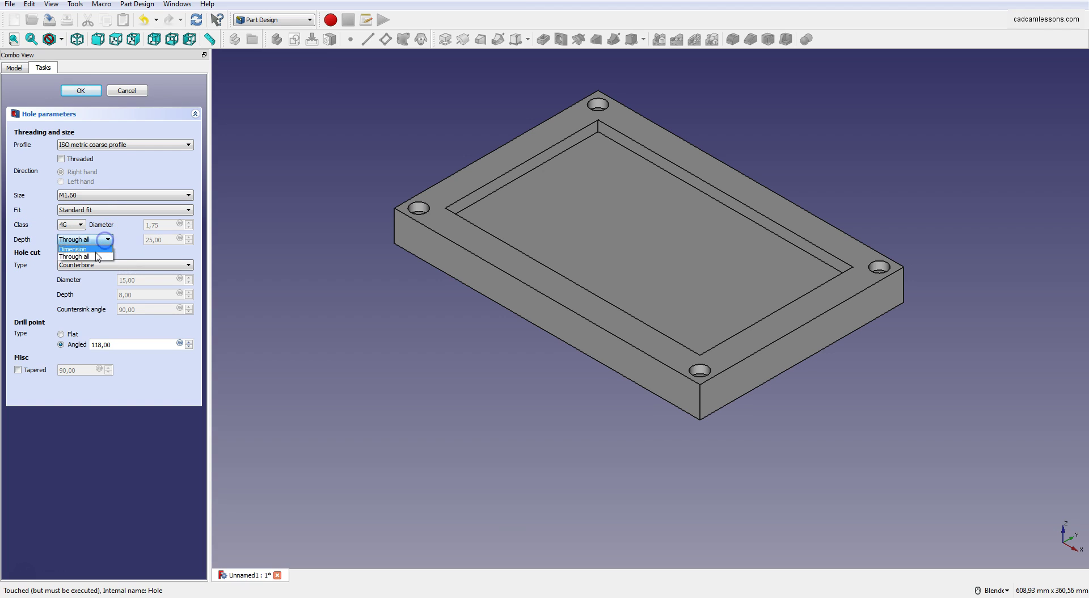
click(90, 250)
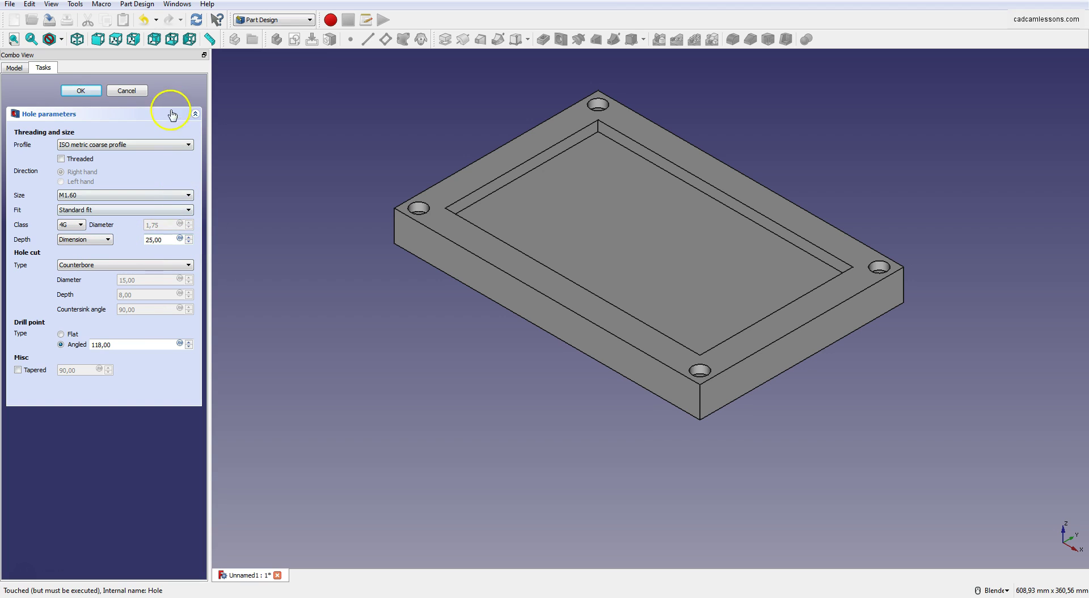
click(141, 91)
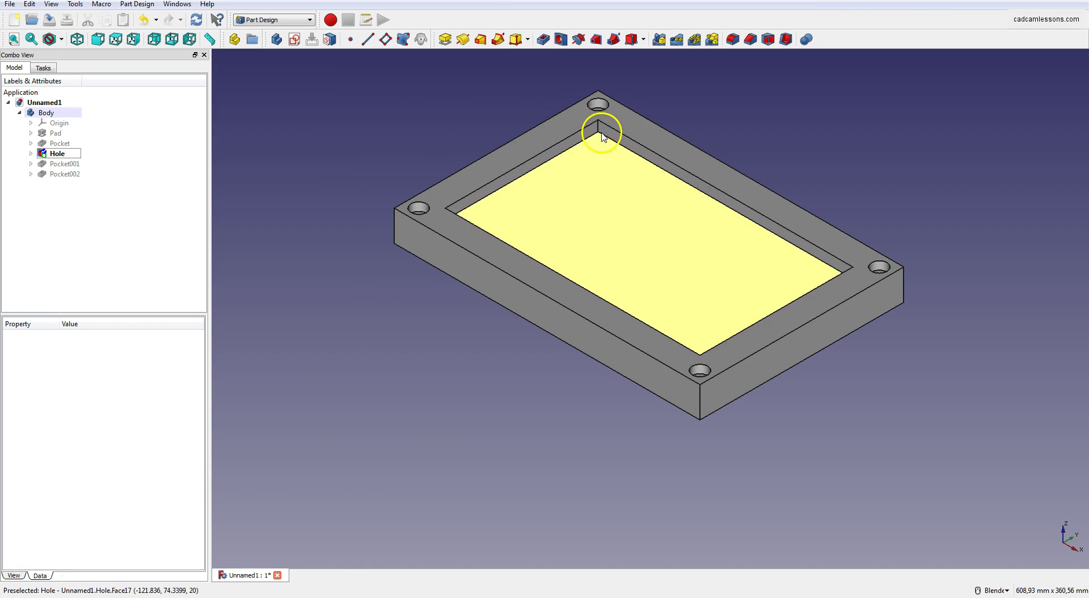
scroll(599, 132, down, 2)
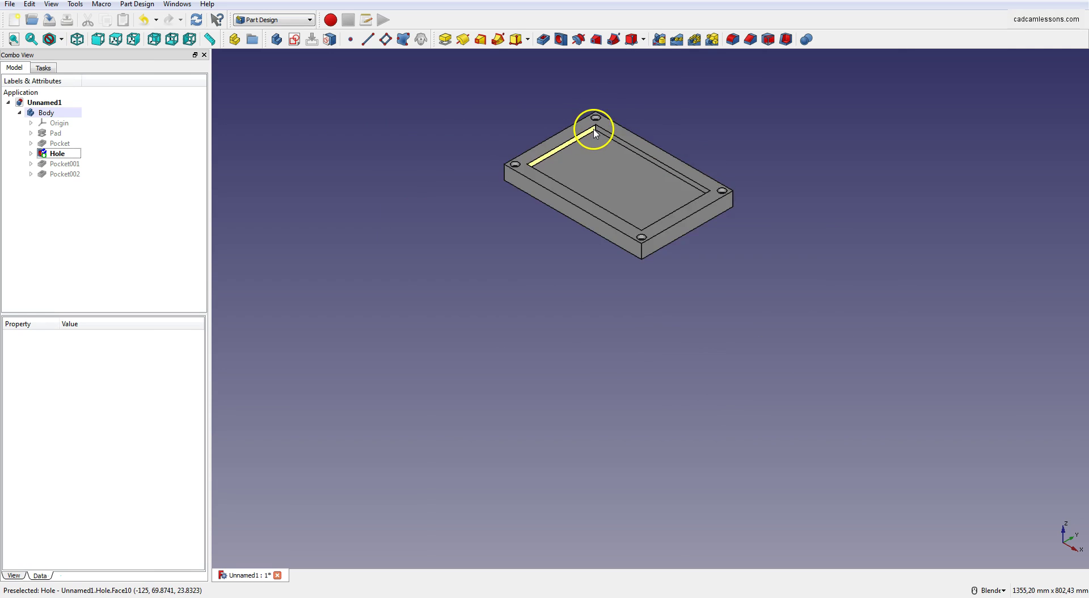
Fillet the four vertical corner edges inside the pocket with a 20 mm radius
scroll(598, 135, up, 5)
scroll(591, 119, down, 3)
click(567, 98)
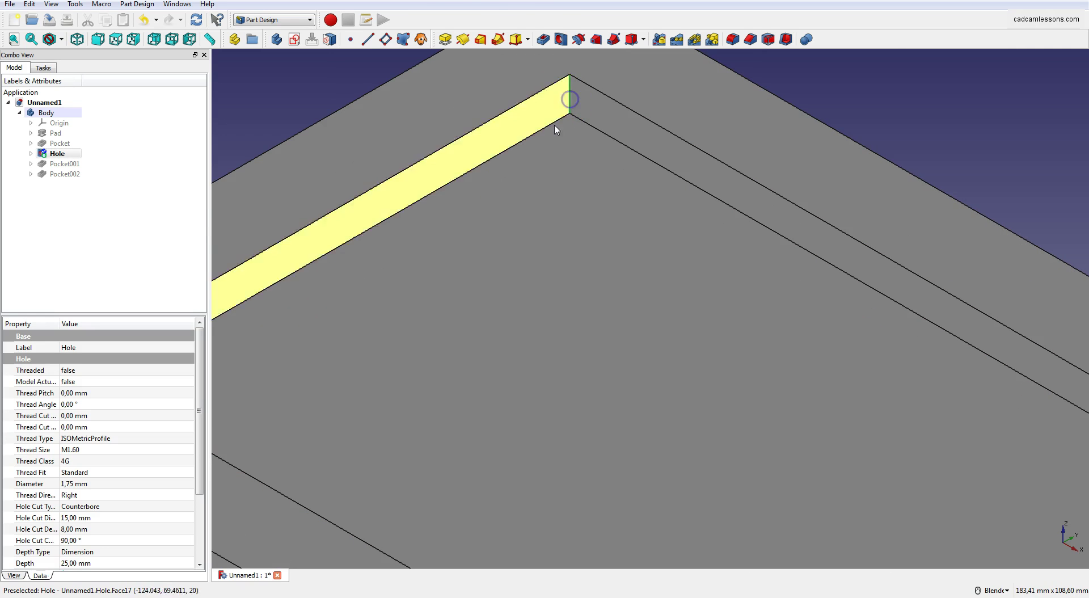
scroll(565, 101, down, 5)
middle_drag(569, 127, 493, 267)
scroll(479, 179, down, 5)
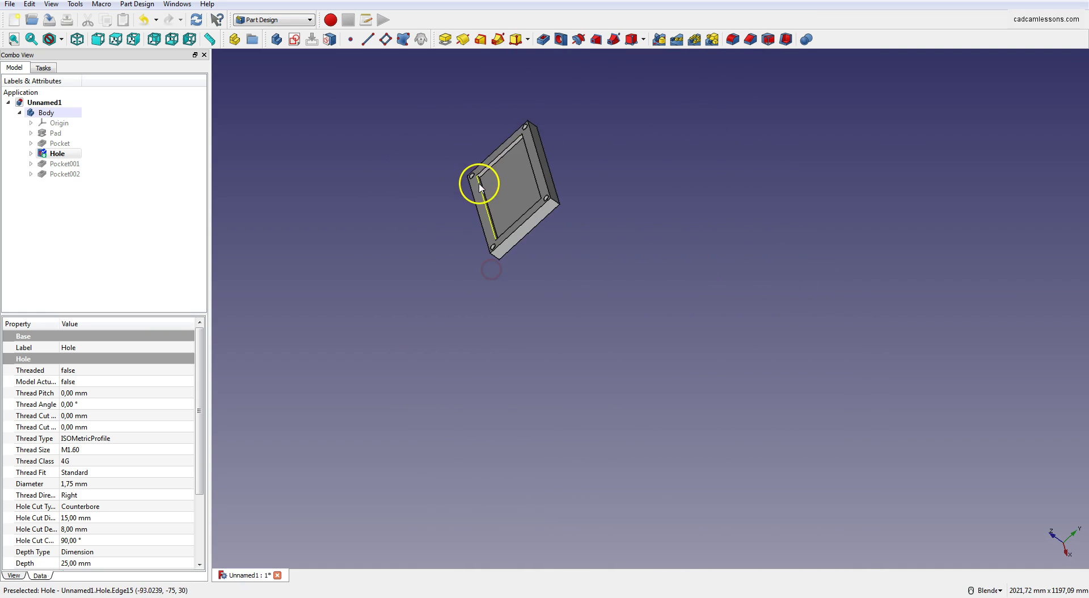
scroll(478, 174, up, 10)
scroll(476, 150, up, 3)
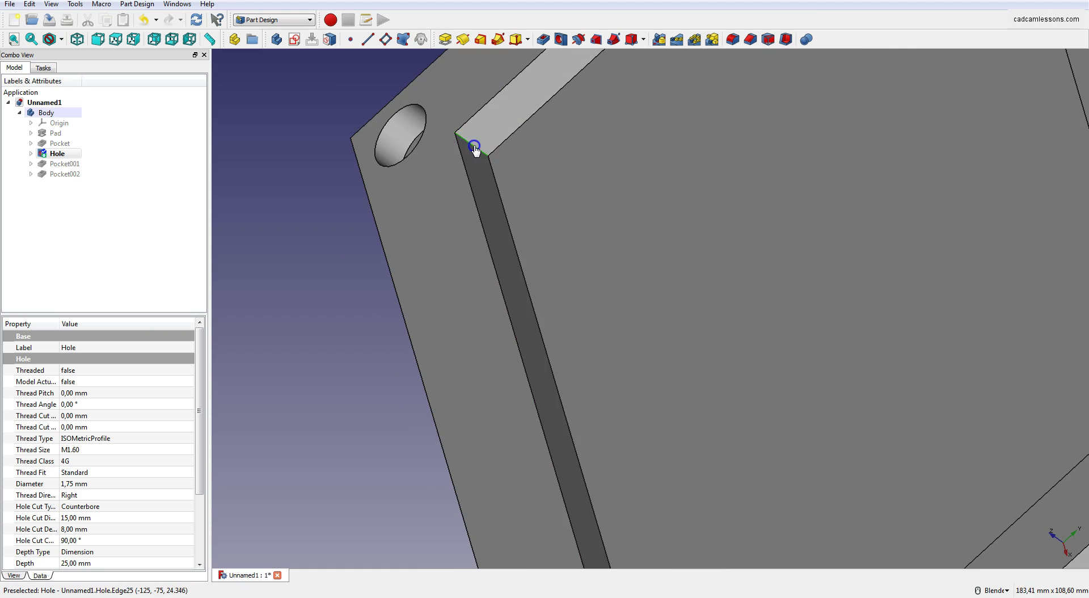
scroll(477, 145, up, 8)
scroll(551, 211, down, 10)
middle_drag(552, 209, 618, 403)
scroll(619, 391, down, 8)
scroll(620, 413, up, 12)
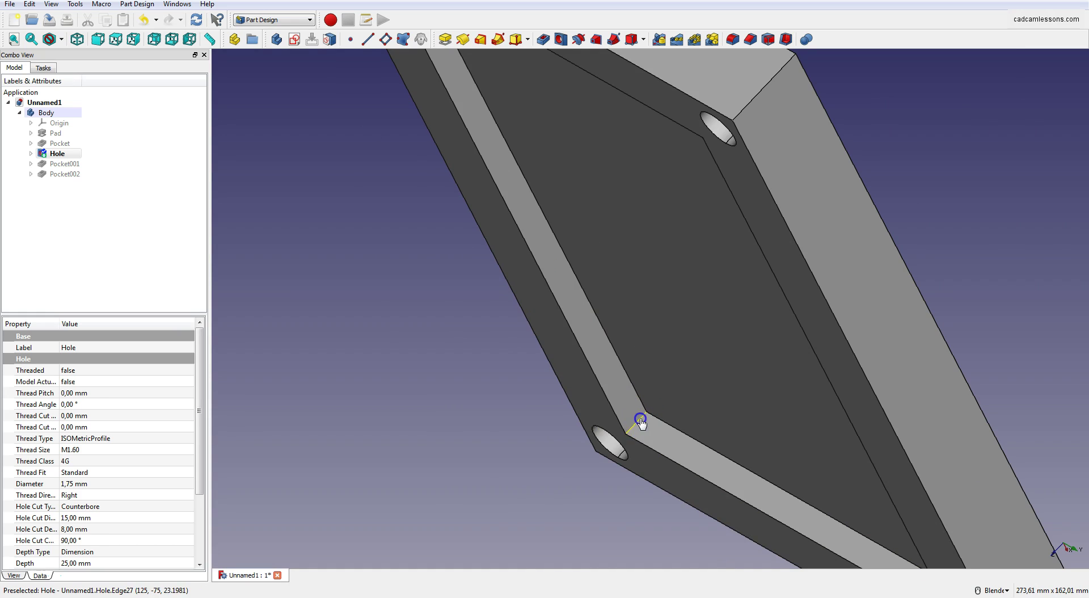
click(77, 39)
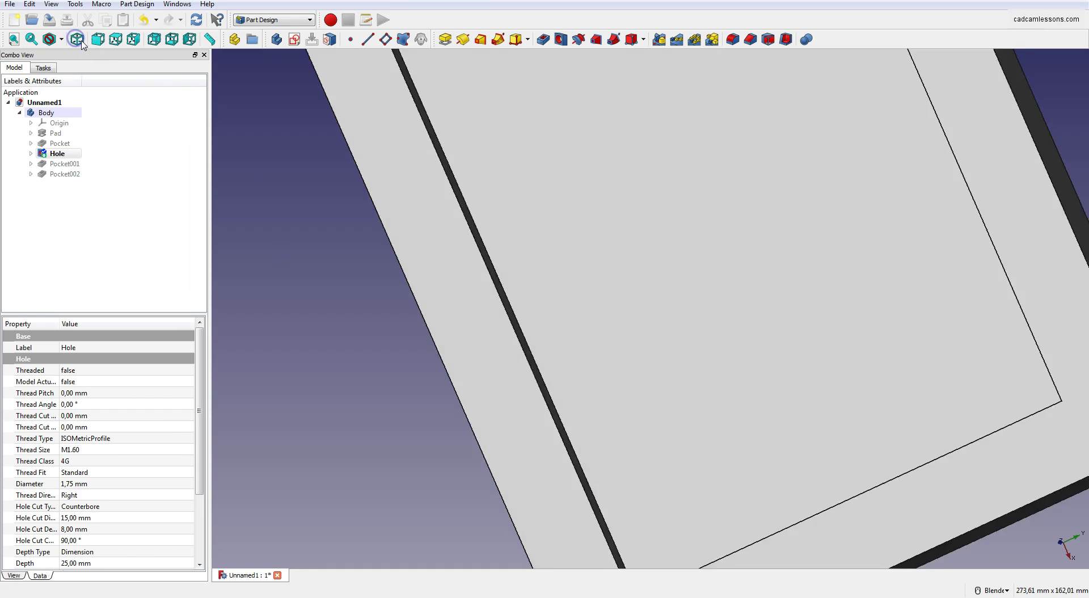
scroll(720, 258, up, 2)
scroll(720, 257, down, 5)
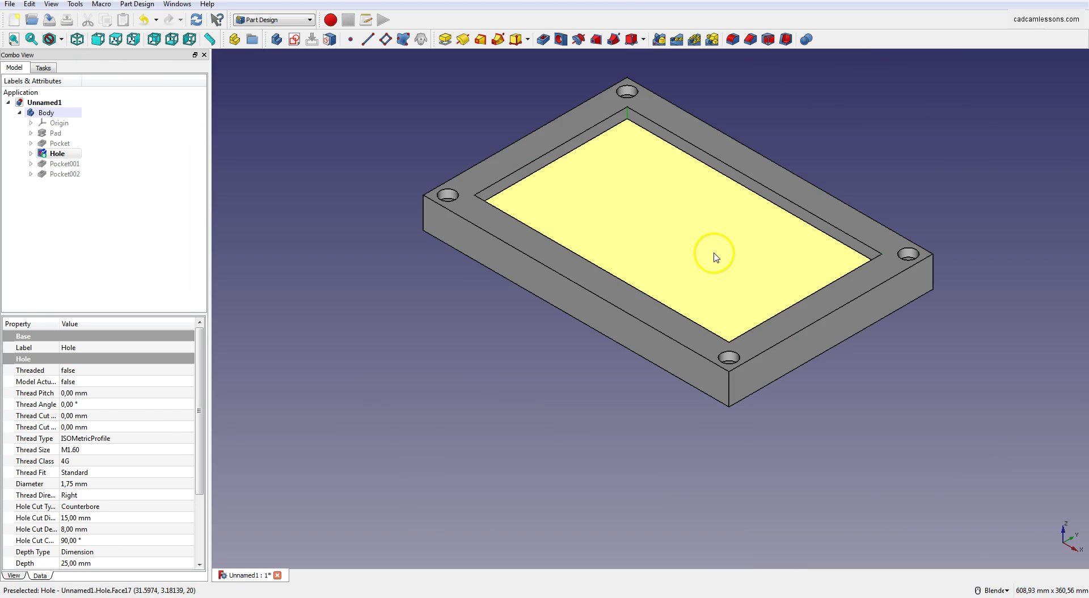
click(733, 40)
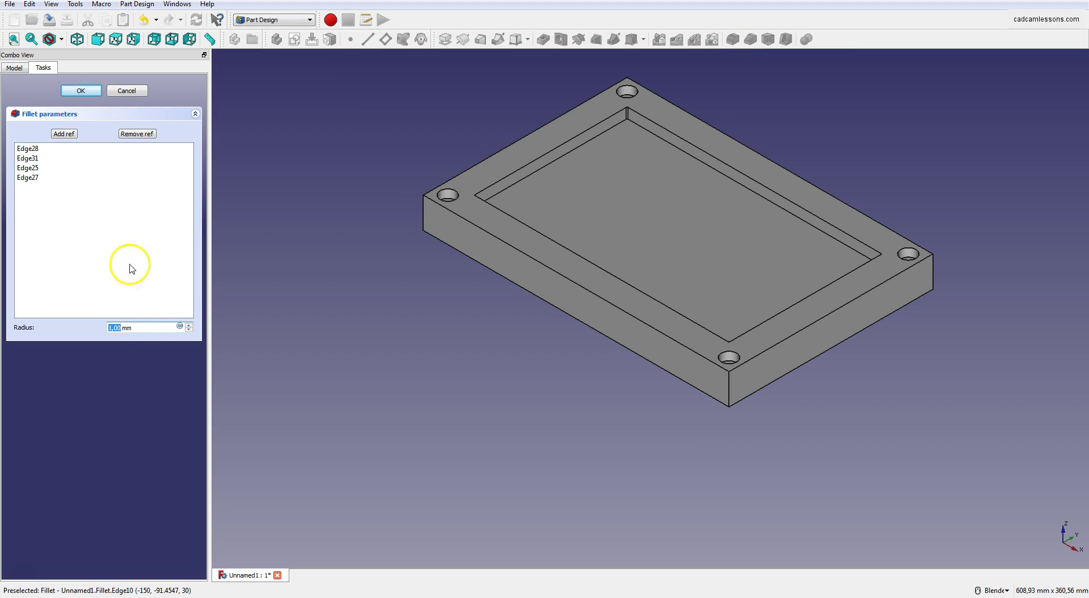
text(20)
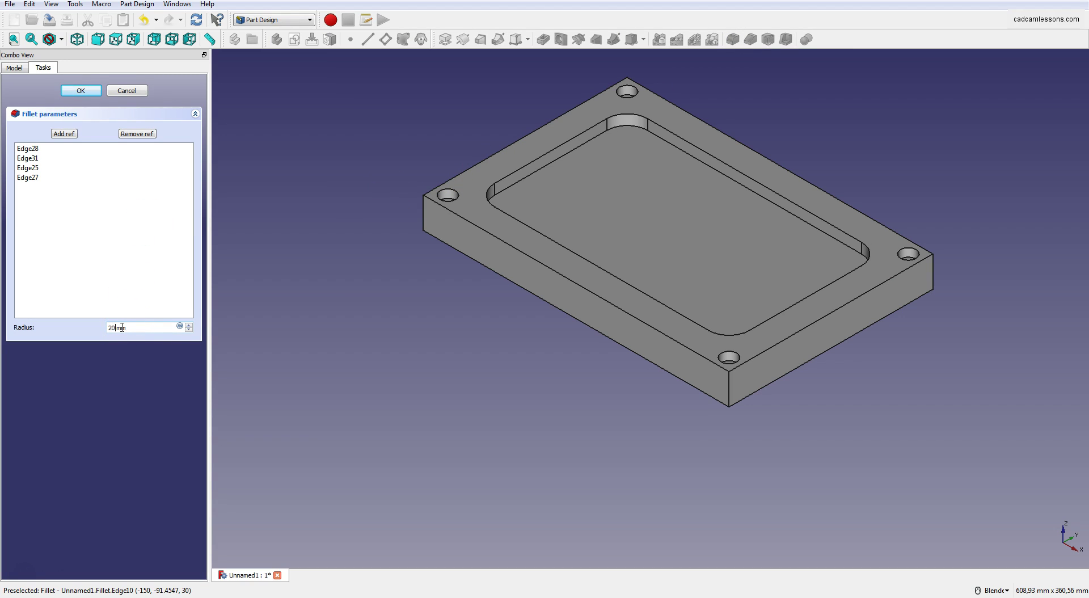
click(85, 91)
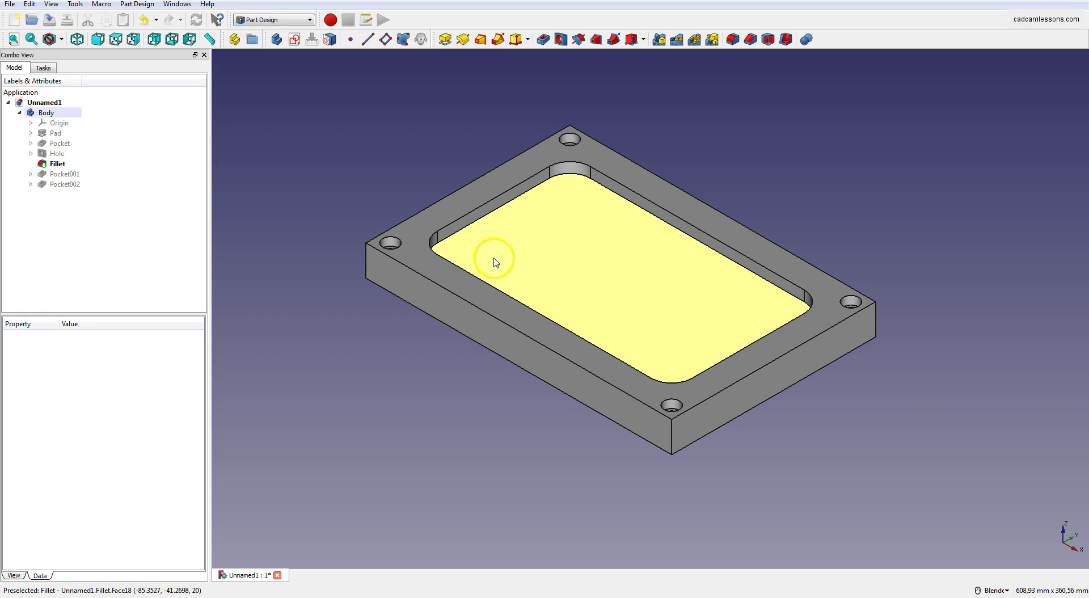
In Wireframe display, fillet all upper rim and floor edges of the pocket with a 4 mm radius, then restore the As is draw style
click(60, 39)
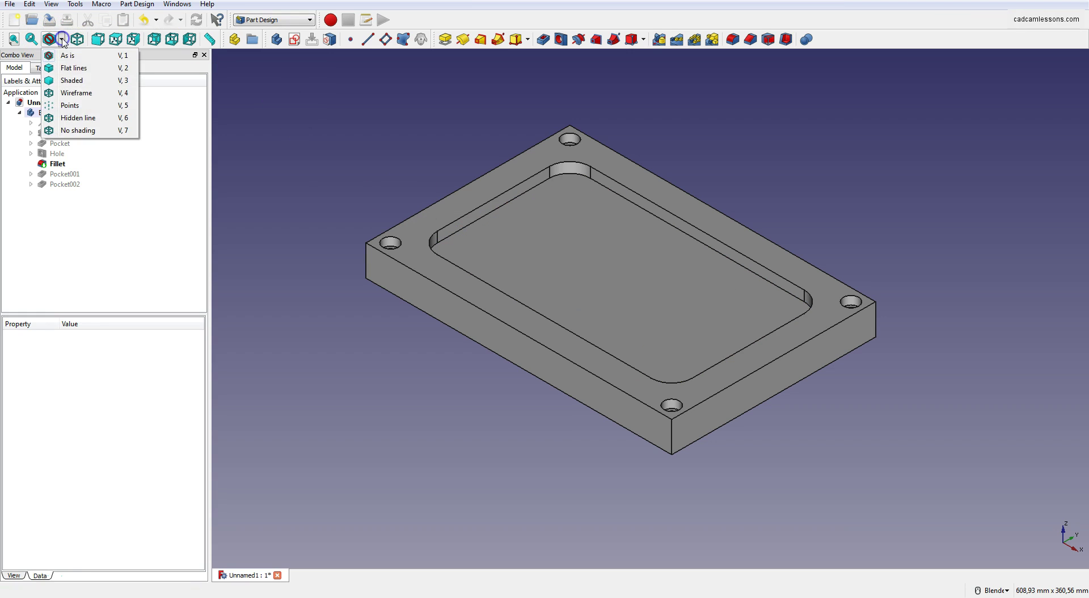
click(85, 93)
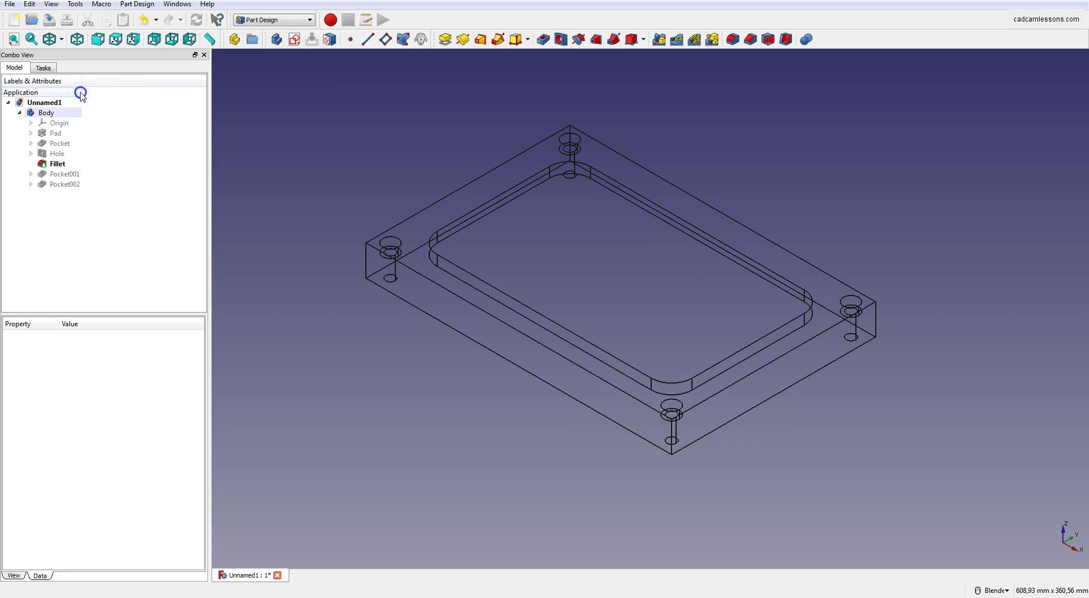
click(522, 182)
ctrl+click(522, 195)
ctrl+click(564, 161)
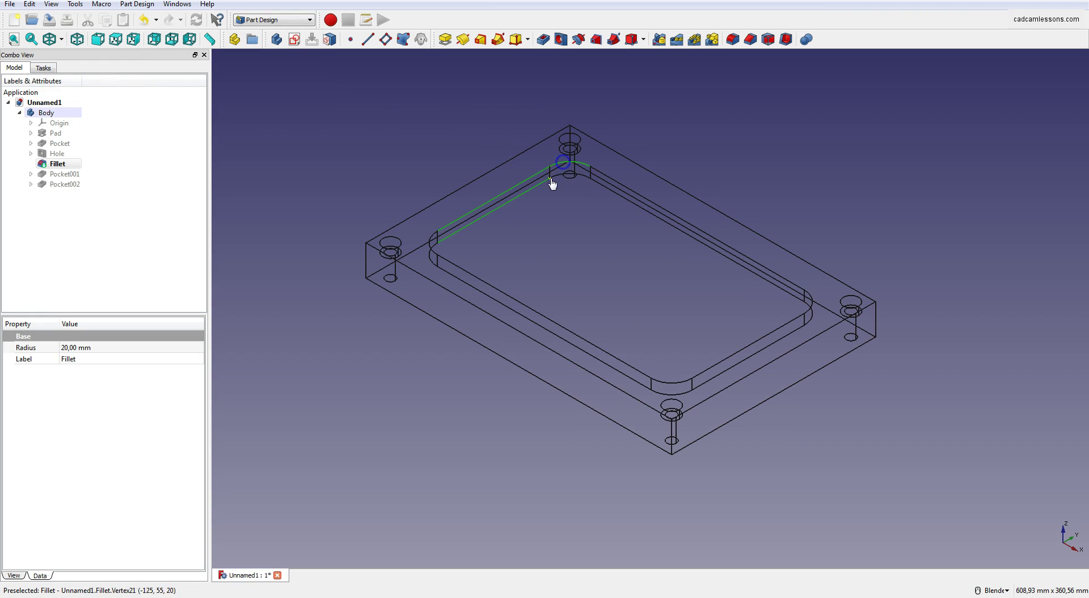
ctrl+click(555, 177)
ctrl+click(621, 180)
ctrl+click(621, 181)
ctrl+click(613, 194)
ctrl+click(432, 242)
ctrl+click(431, 261)
ctrl+click(456, 281)
ctrl+click(686, 381)
ctrl+click(686, 393)
ctrl+click(712, 367)
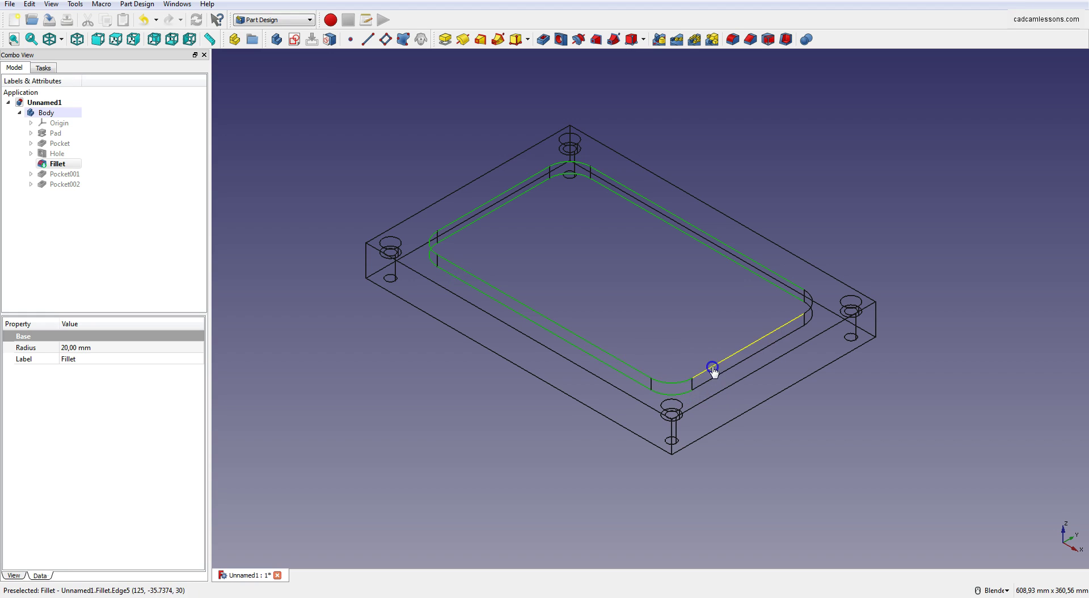
ctrl+click(811, 311)
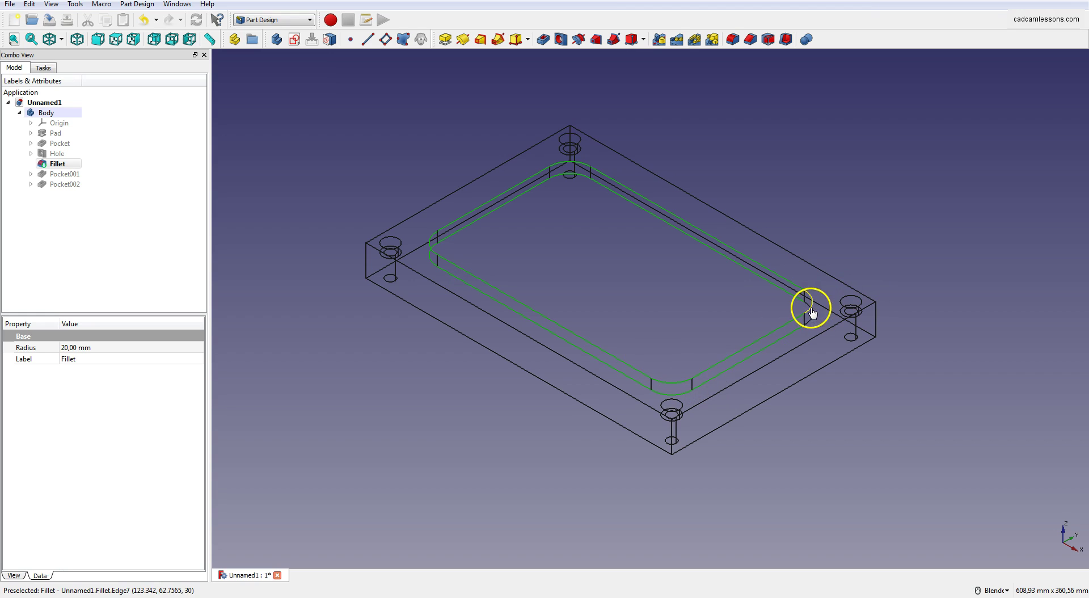
ctrl+click(814, 318)
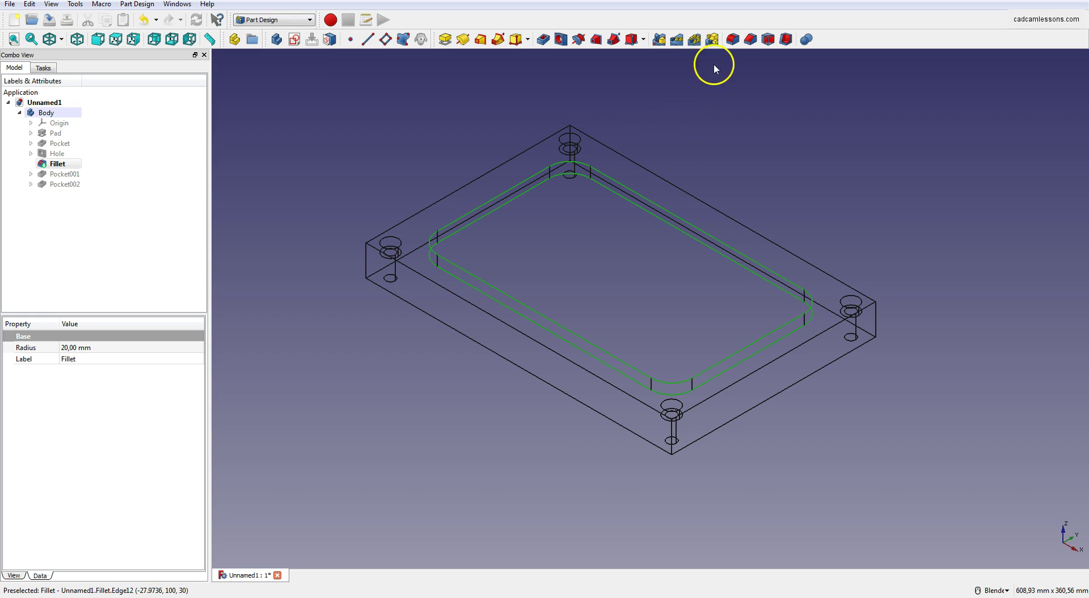
click(735, 43)
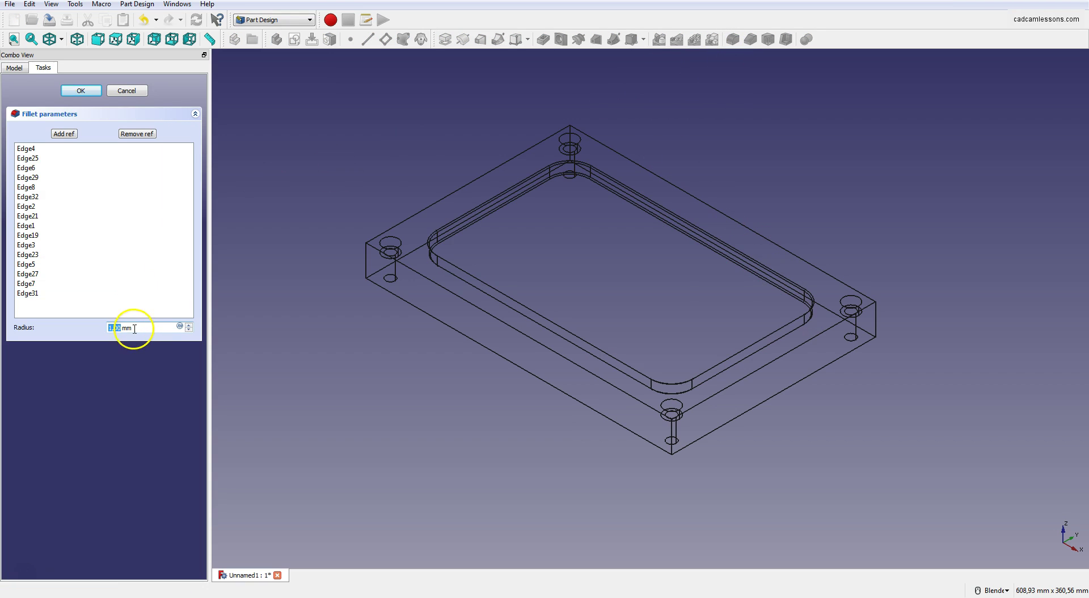
text(4)
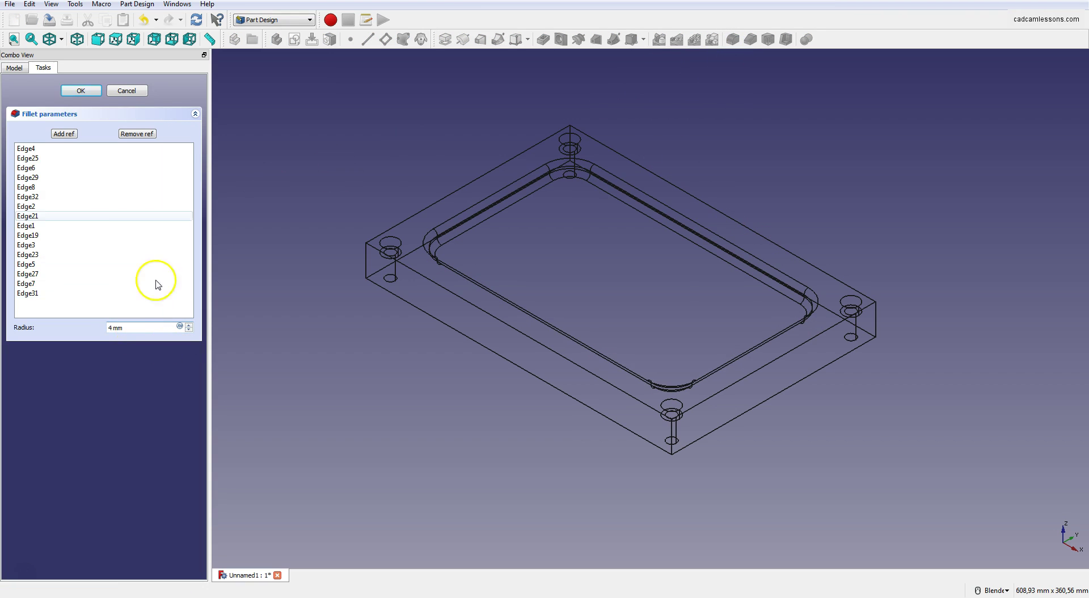
click(81, 91)
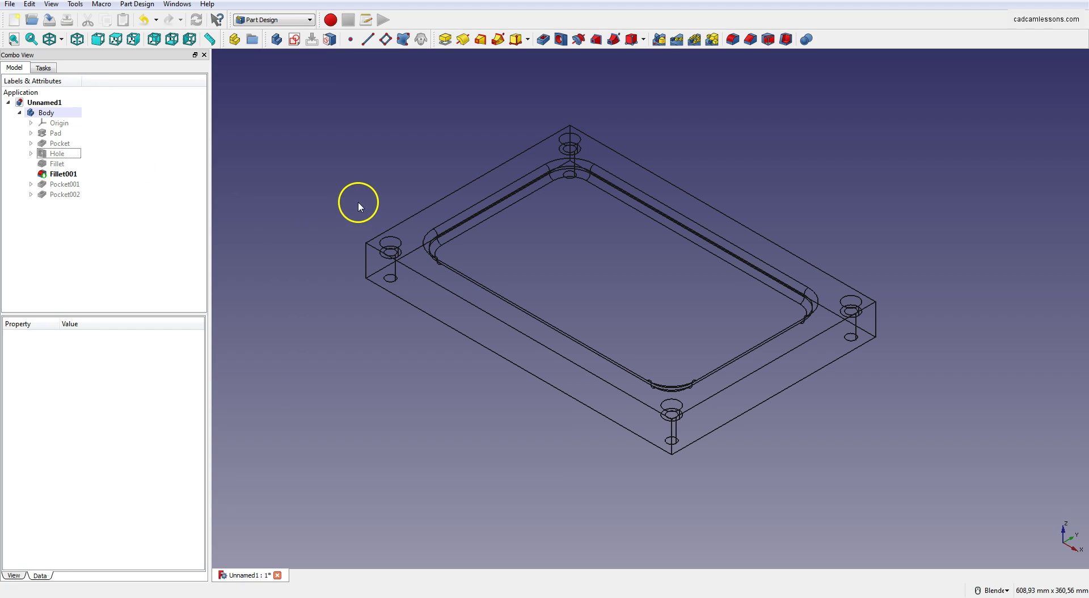
click(62, 40)
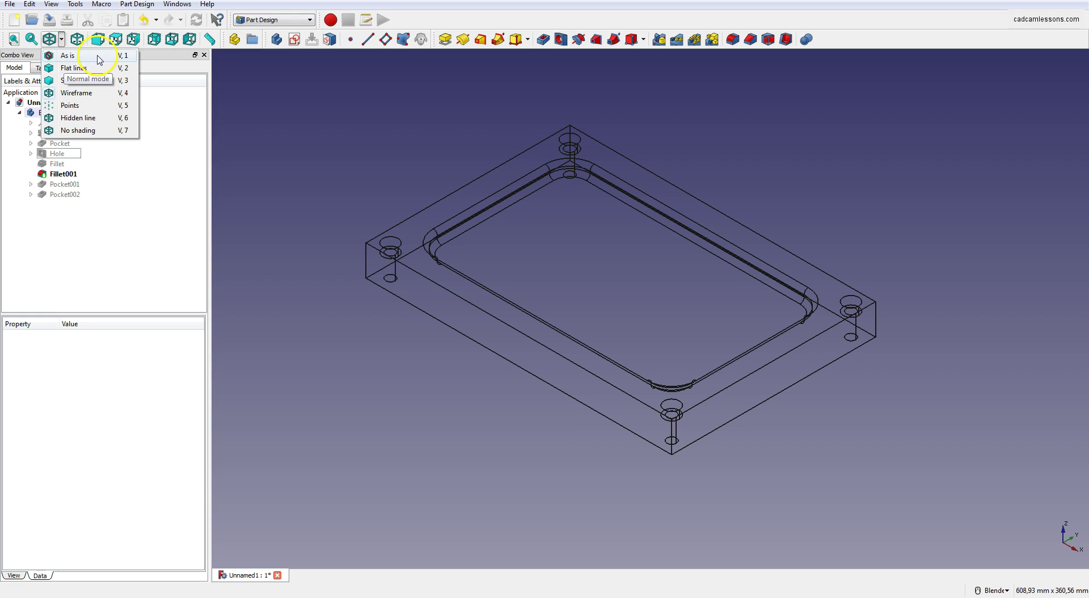
click(69, 56)
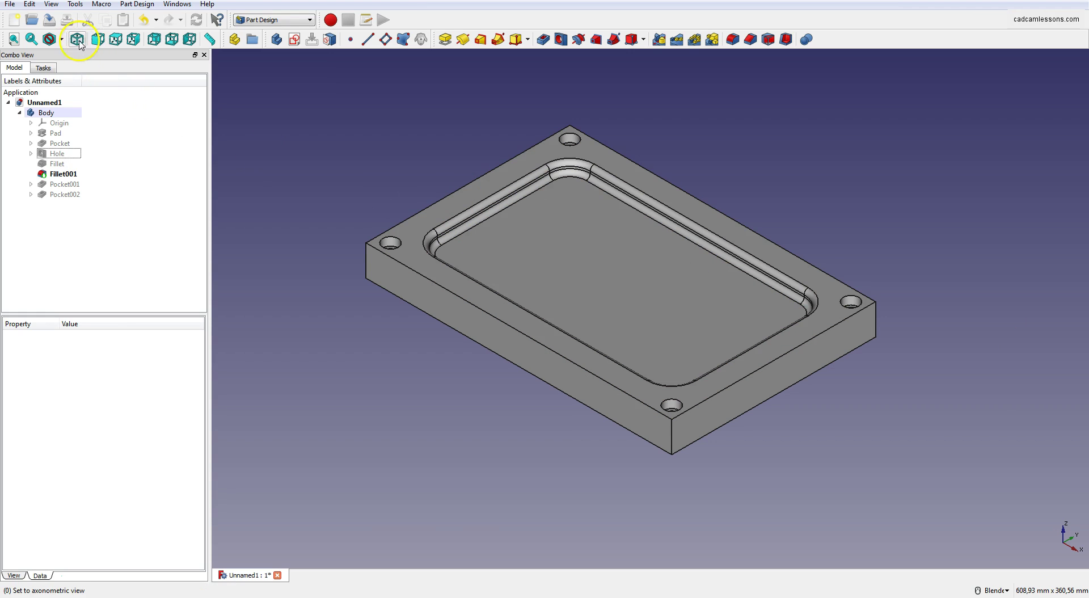
Switch to Wireframe display and chamfer the plate's four outer vertical corner edges with a size of 5 mm
click(61, 40)
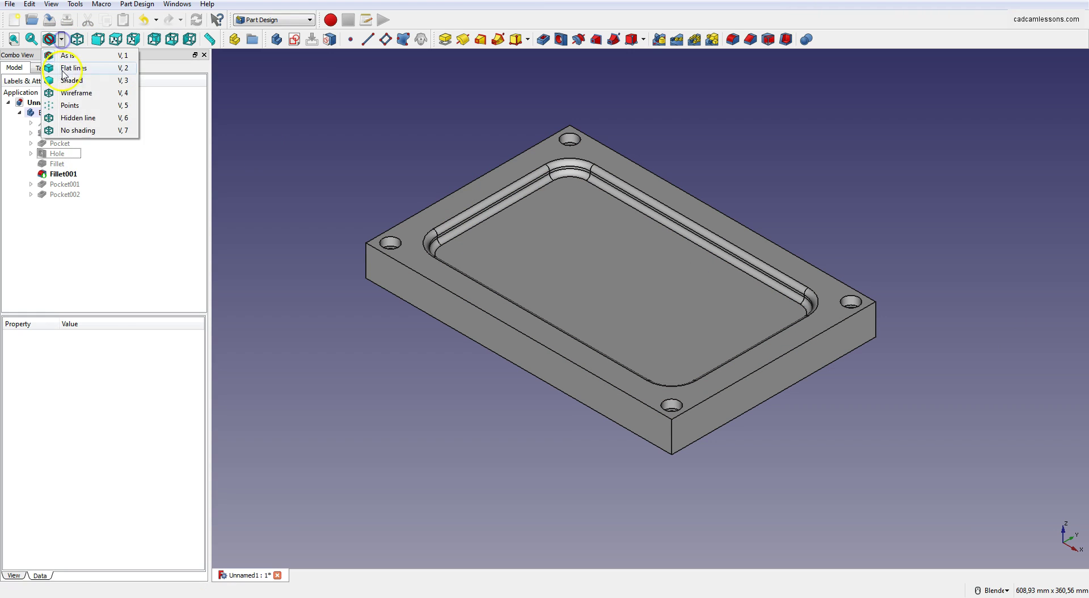
click(98, 94)
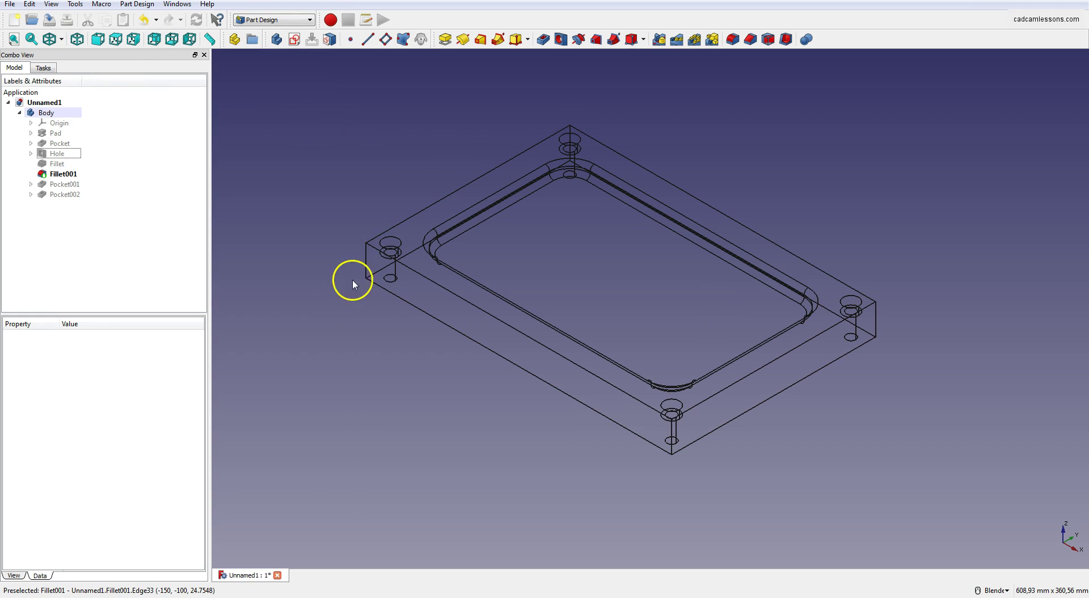
click(366, 260)
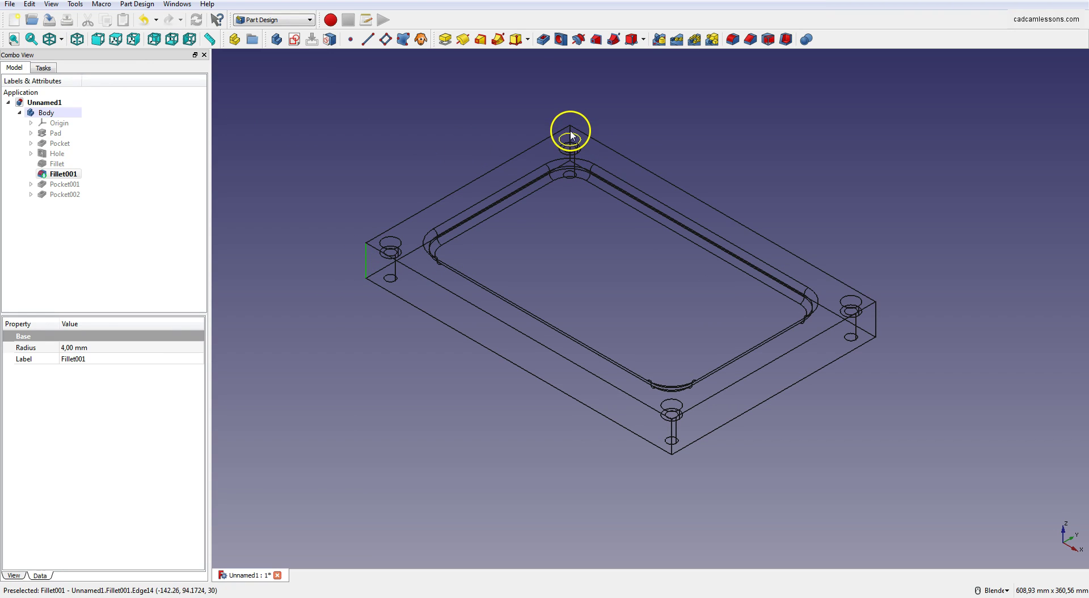
ctrl+click(570, 140)
ctrl+click(876, 322)
ctrl+click(672, 432)
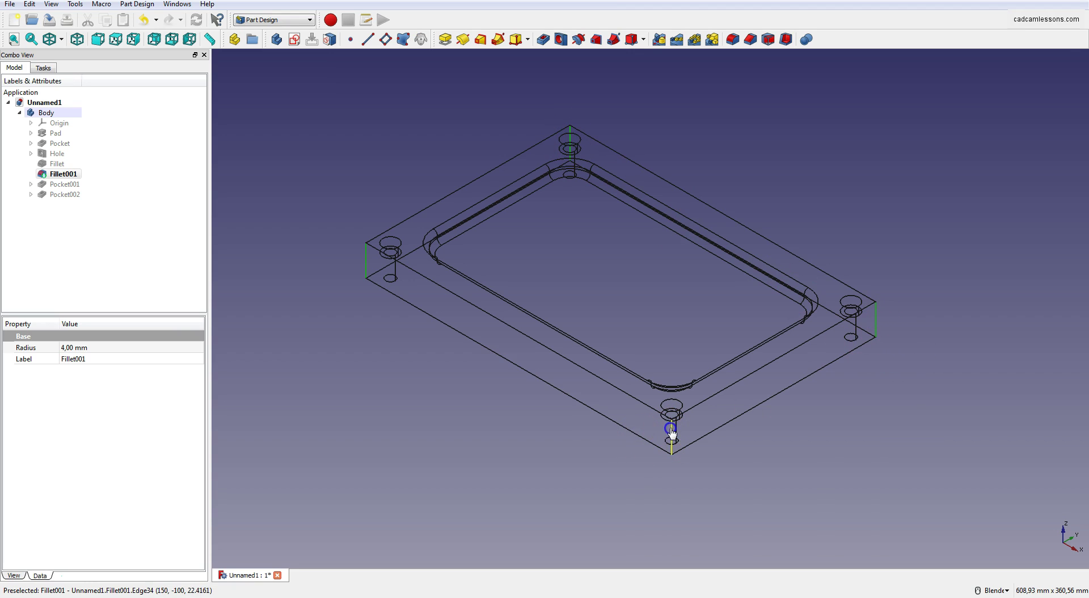
click(755, 44)
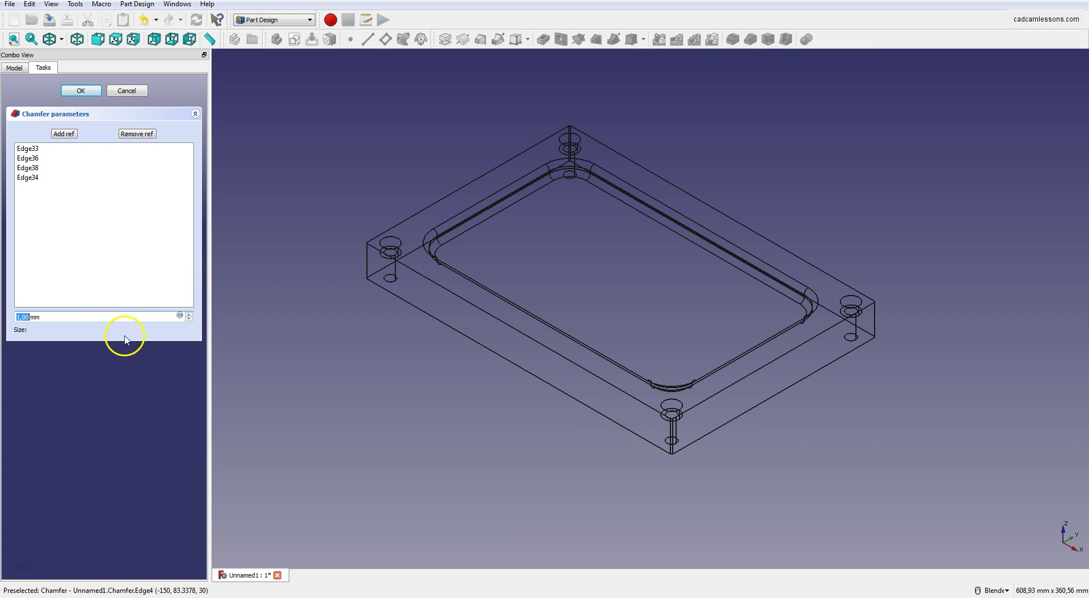
text(5)
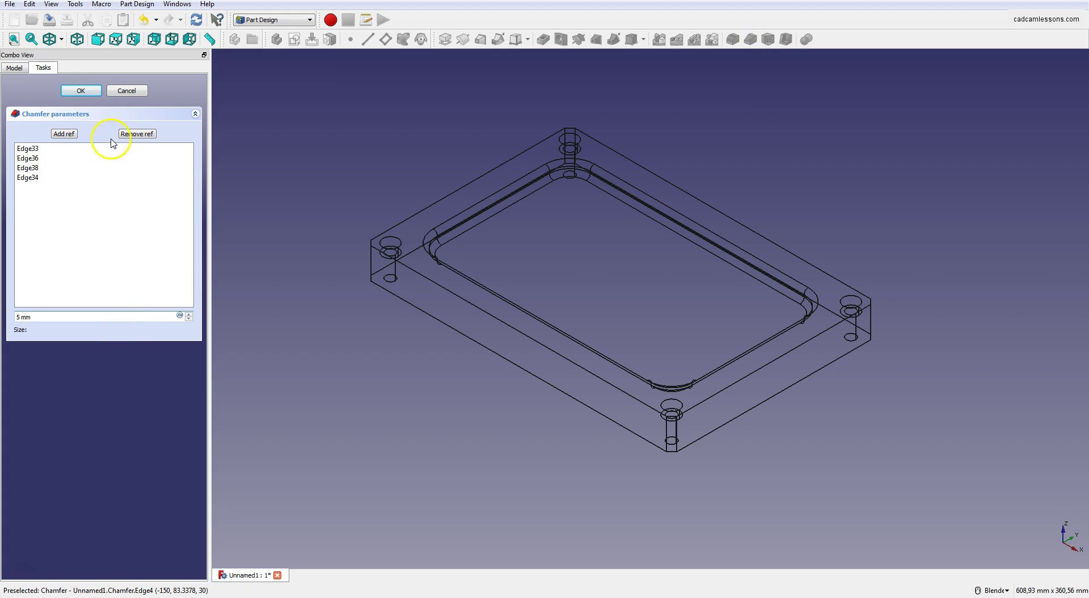
click(88, 91)
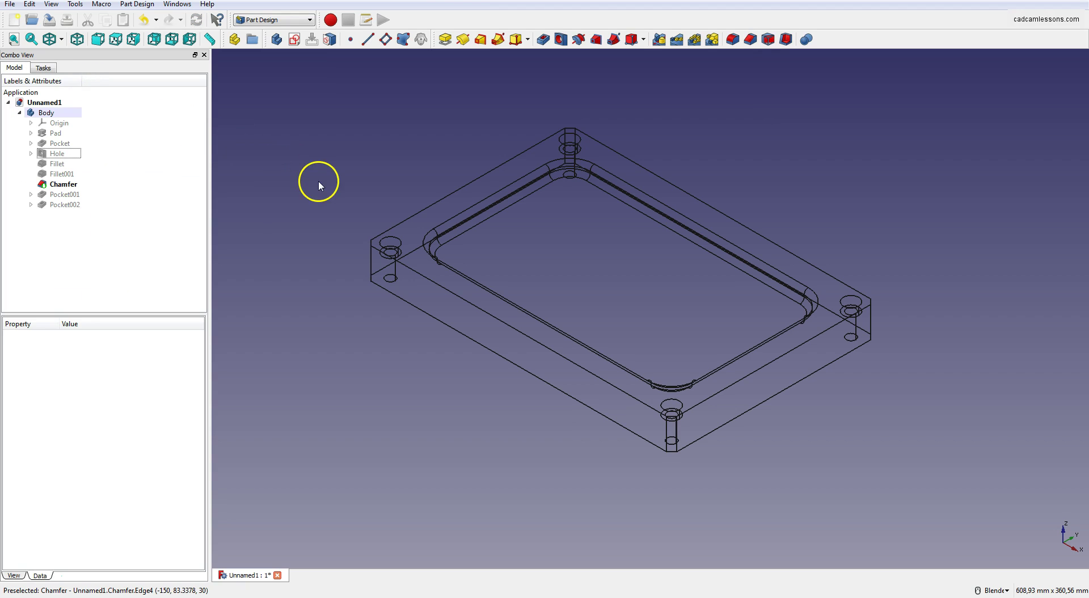
Chamfer the plate's eight upper perimeter edges and the four counterbore rims with a 1 mm size, then restore the As is draw style
click(505, 171)
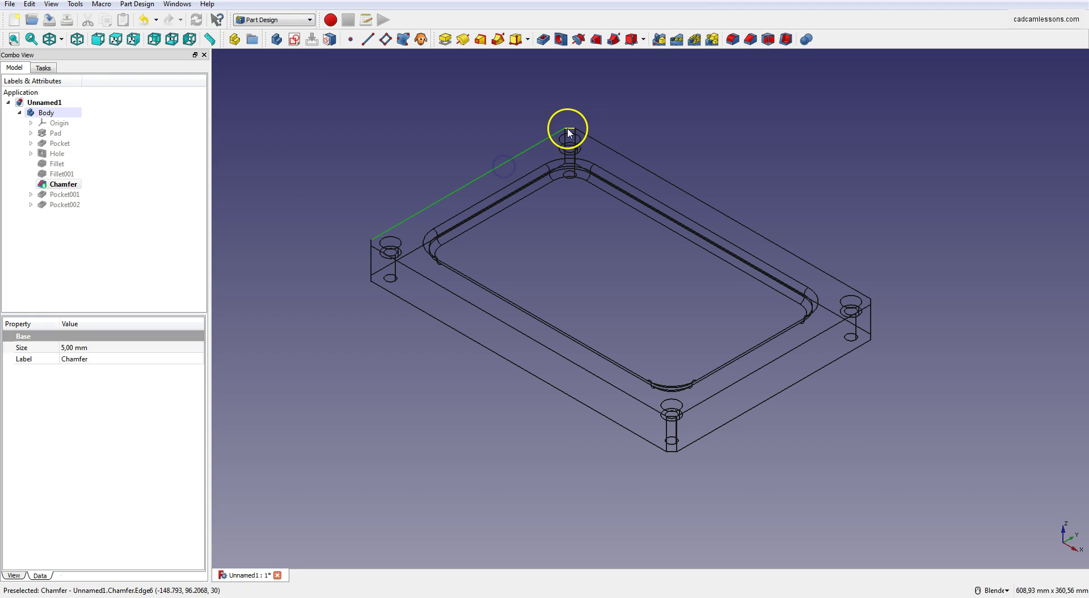
click(592, 143)
click(820, 336)
middle_drag(888, 308, 948, 377)
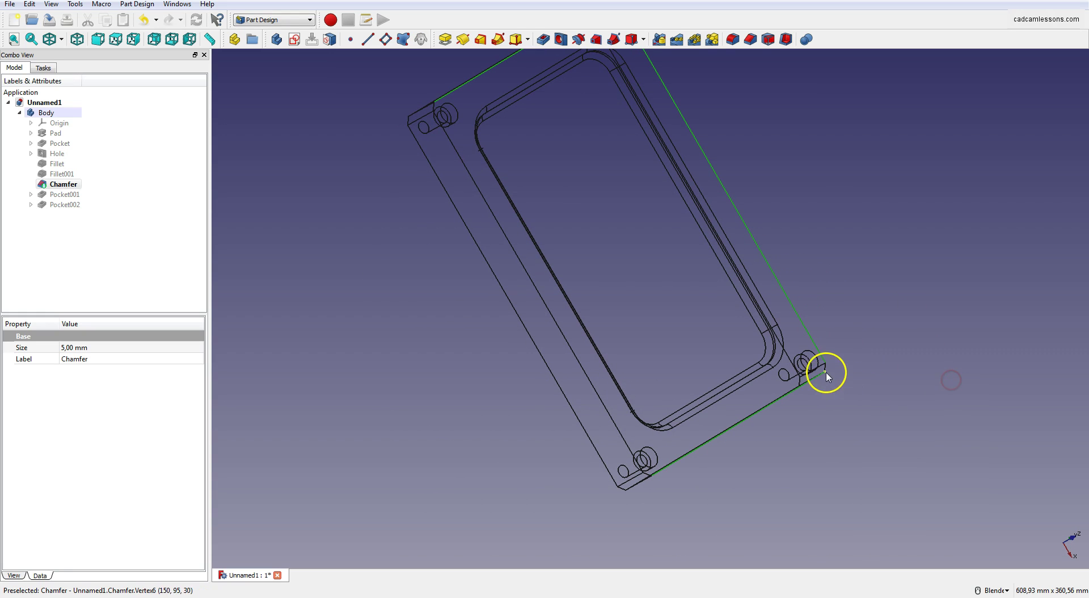
middle_drag(803, 464, 388, 342)
click(742, 182)
ctrl+click(501, 262)
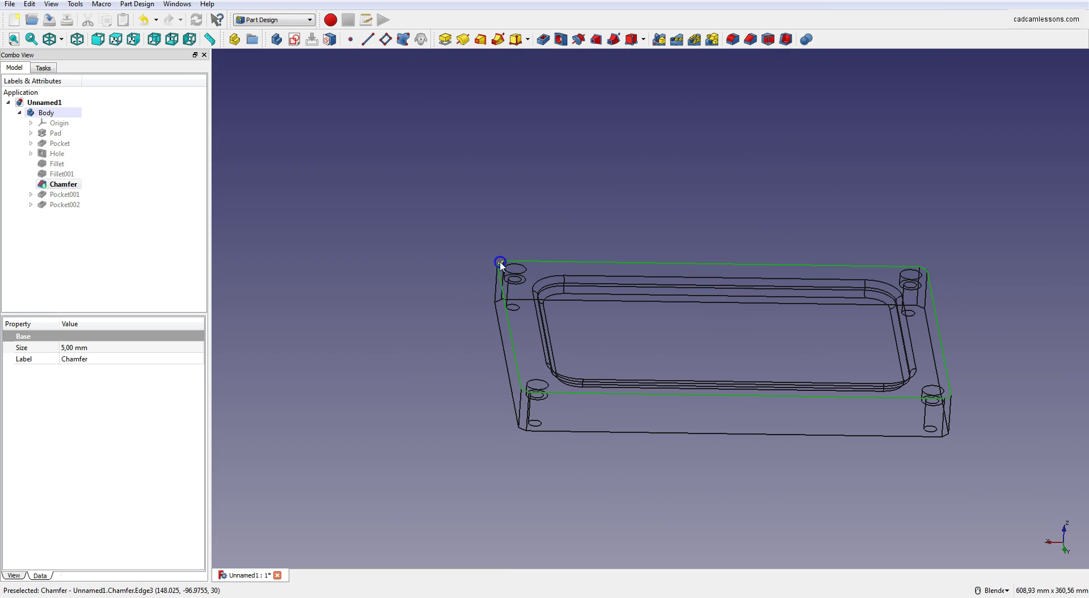
ctrl+click(517, 272)
ctrl+click(912, 276)
ctrl+click(934, 384)
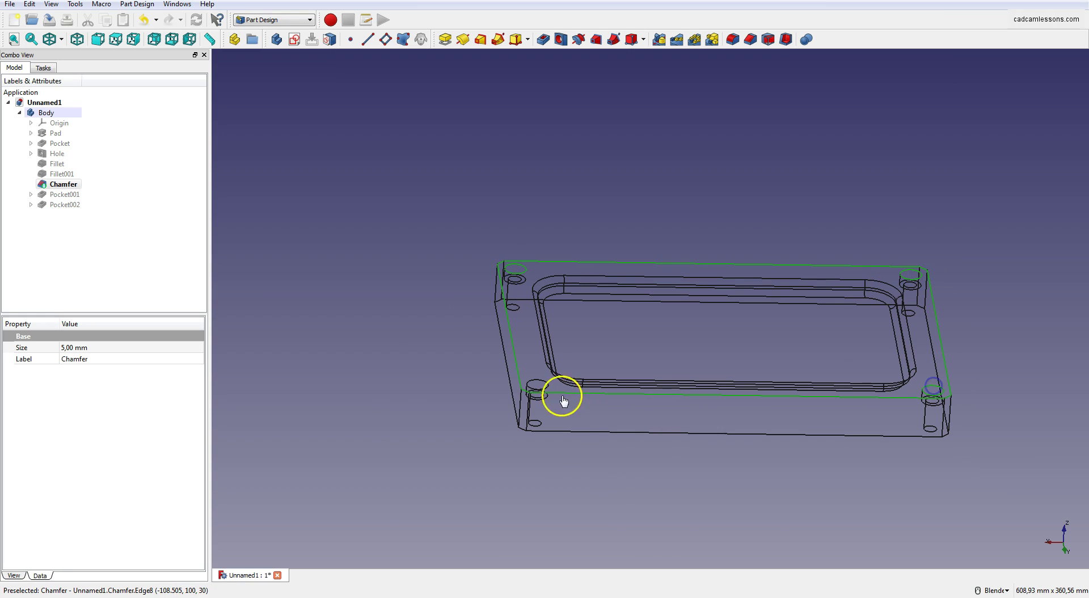
ctrl+click(538, 379)
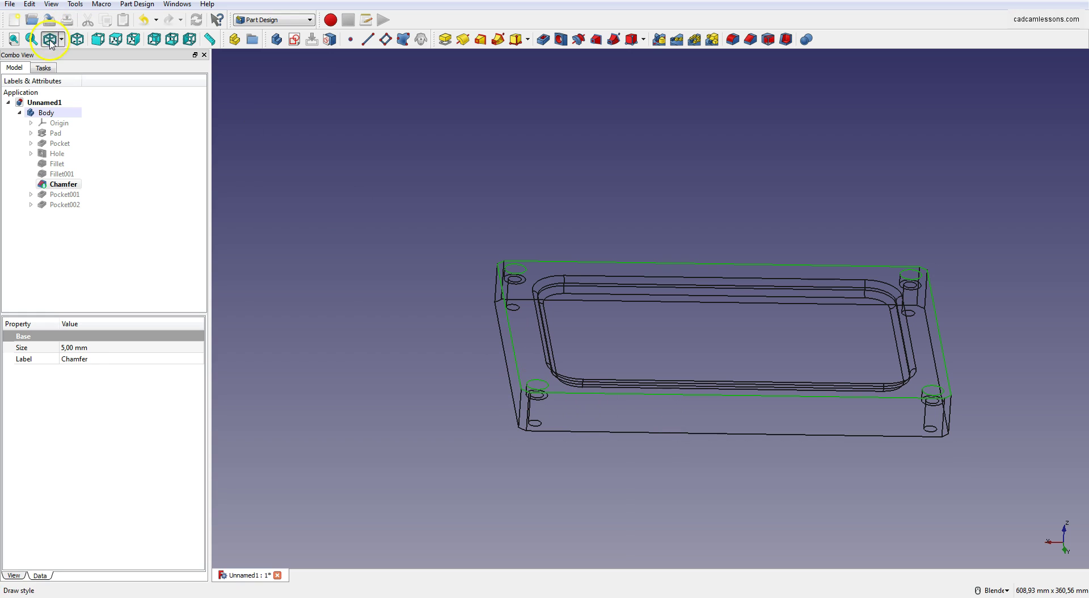
click(78, 40)
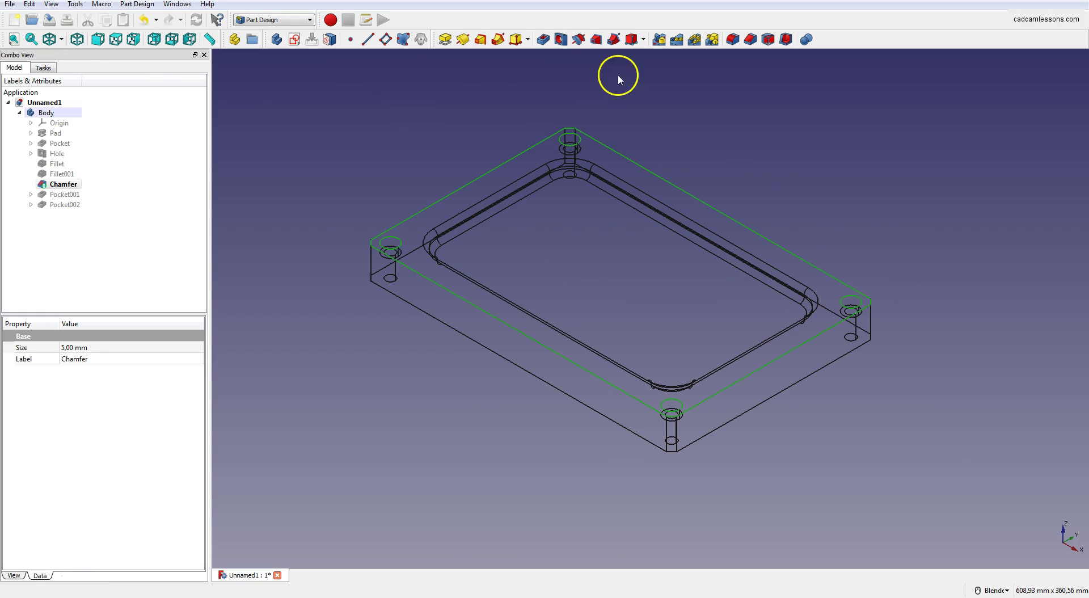
click(751, 39)
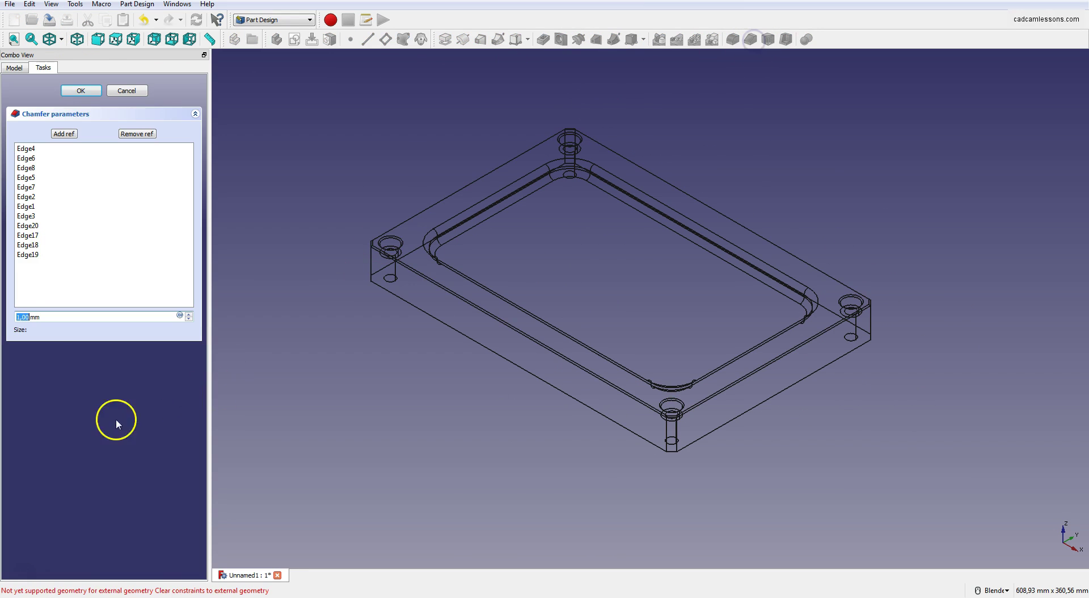
double_click(23, 317)
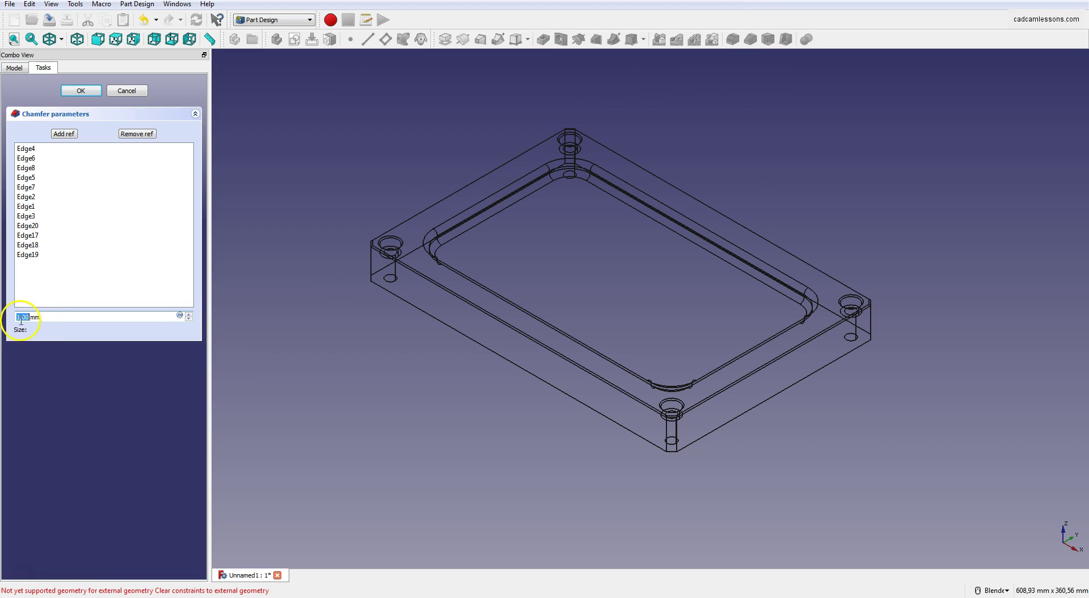
click(84, 91)
click(50, 39)
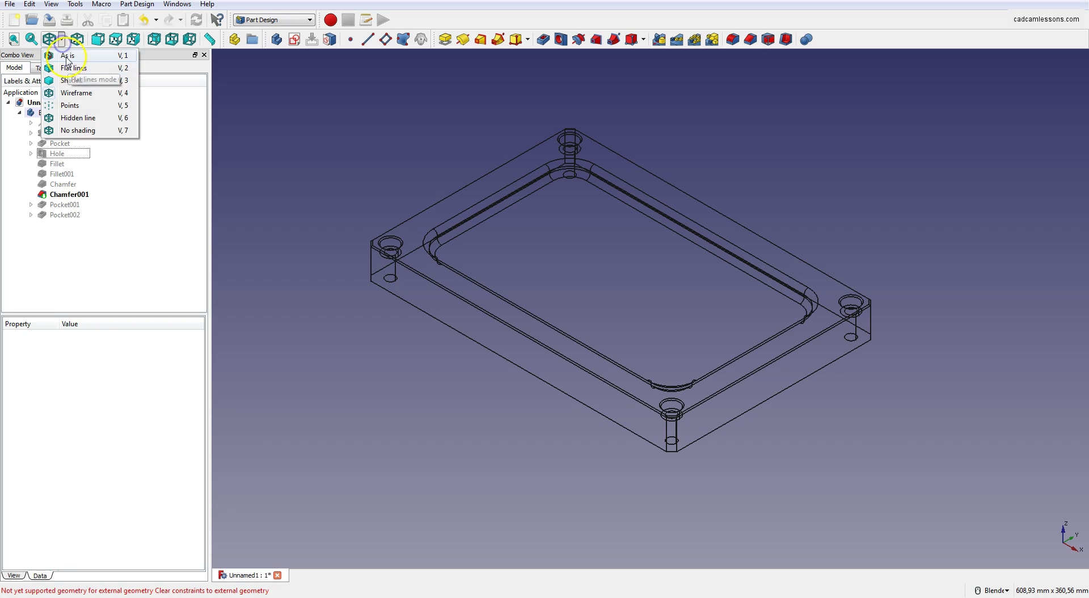
click(69, 53)
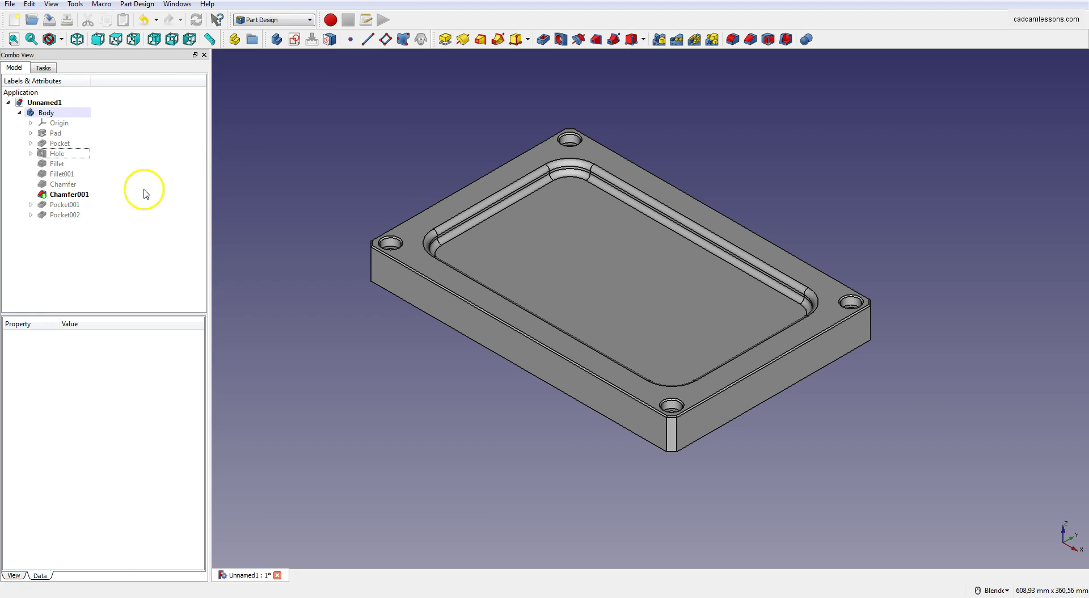
Try to export the plate's final 1 mm chamfer feature, then clear the selection
click(64, 197)
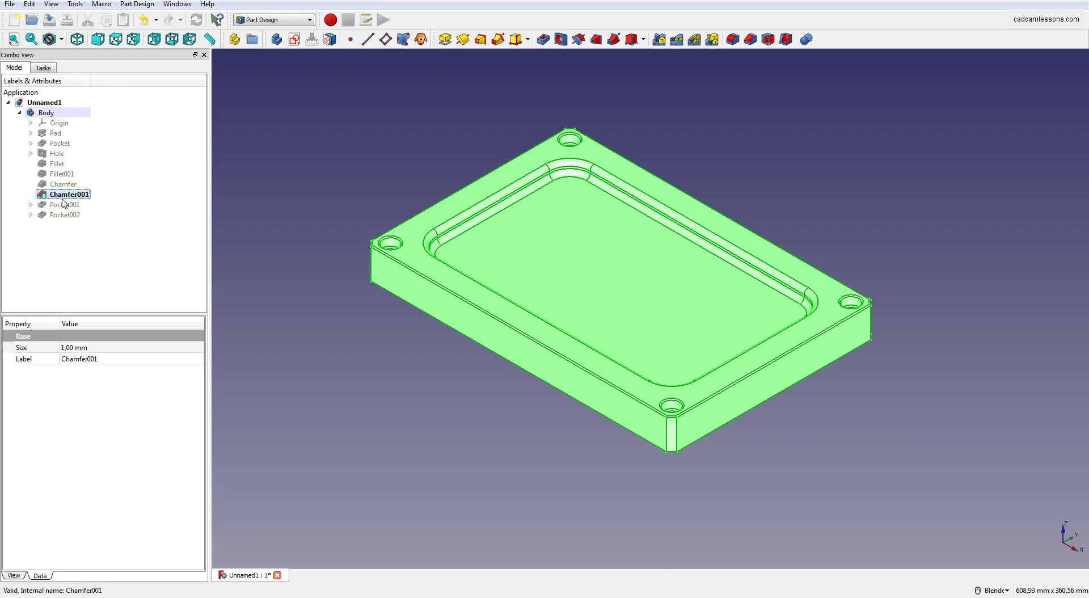
click(9, 4)
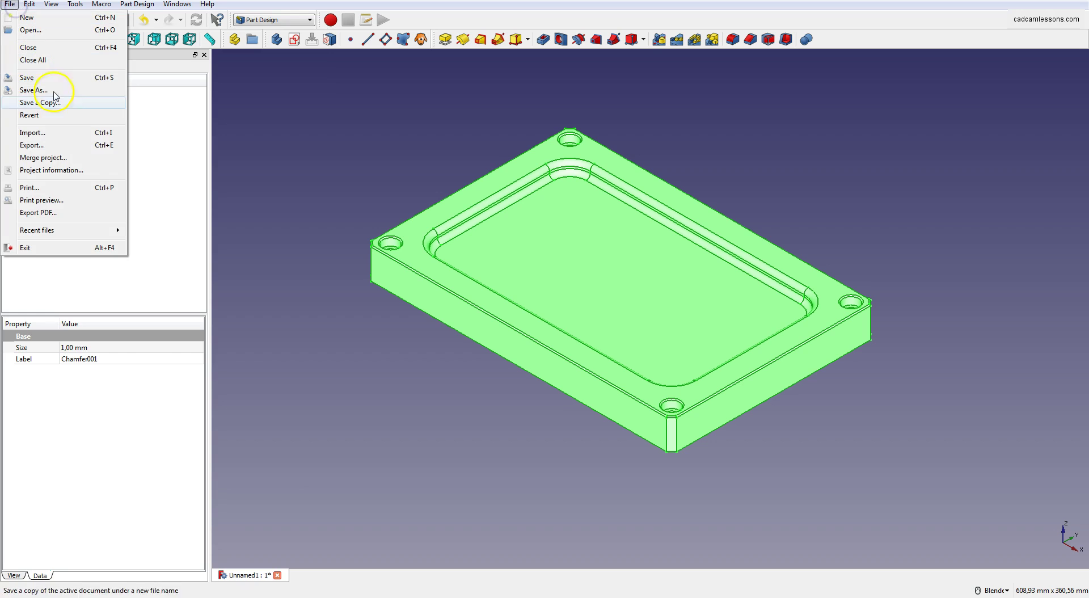
click(78, 148)
click(275, 306)
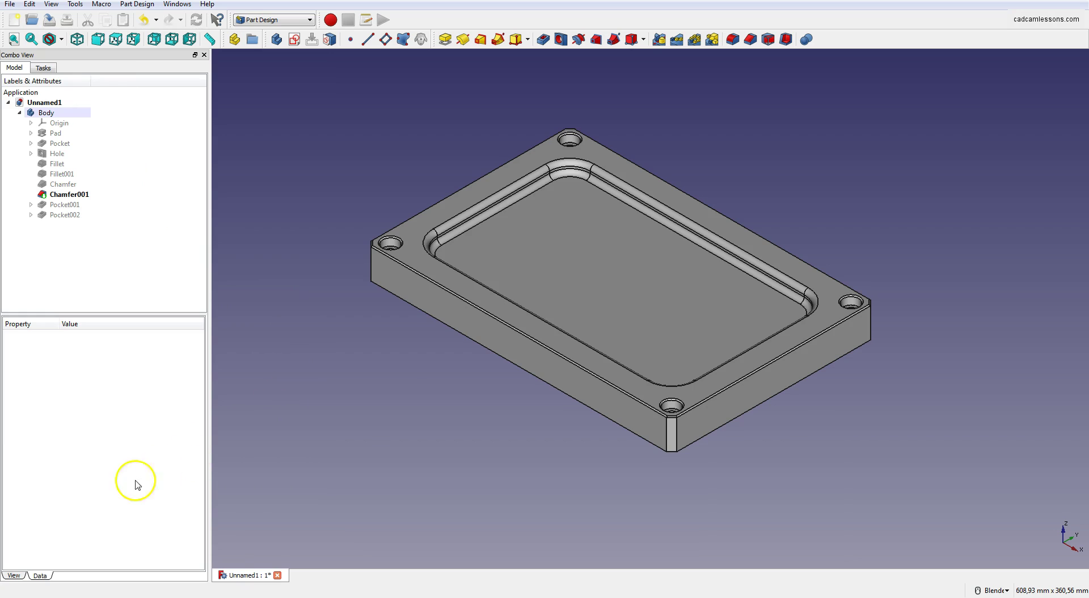
Switch the property editor to the view properties
click(24, 576)
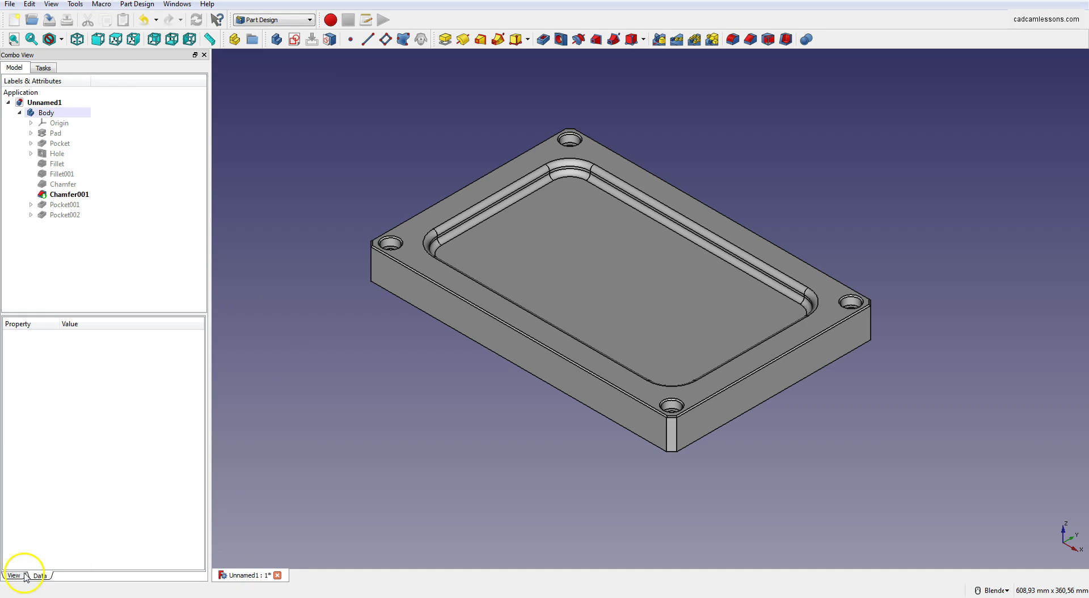